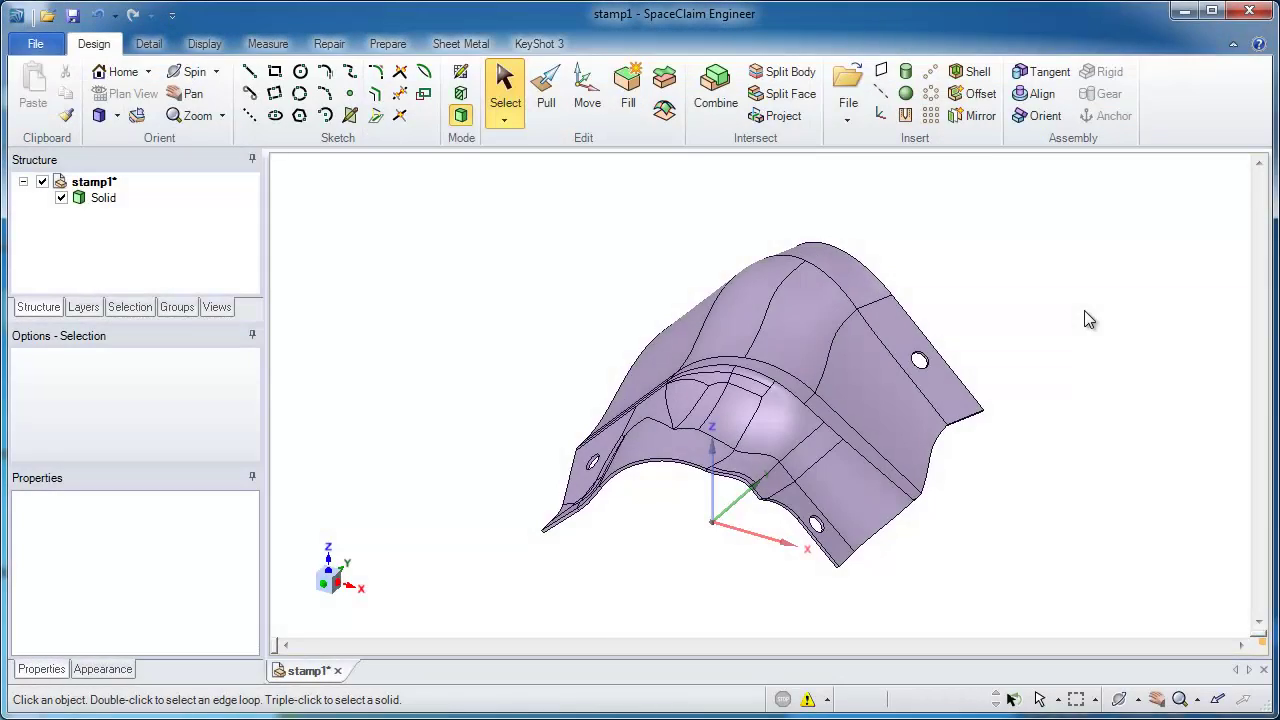
# Select the outer faces tangent to the flange with the hole, and add the triangular pocket face and neighbouring upper faces.
pyautogui.moveTo(1084, 317); pyautogui.dragTo(1067, 311, button='middle')
pyautogui.click(1005, 418)
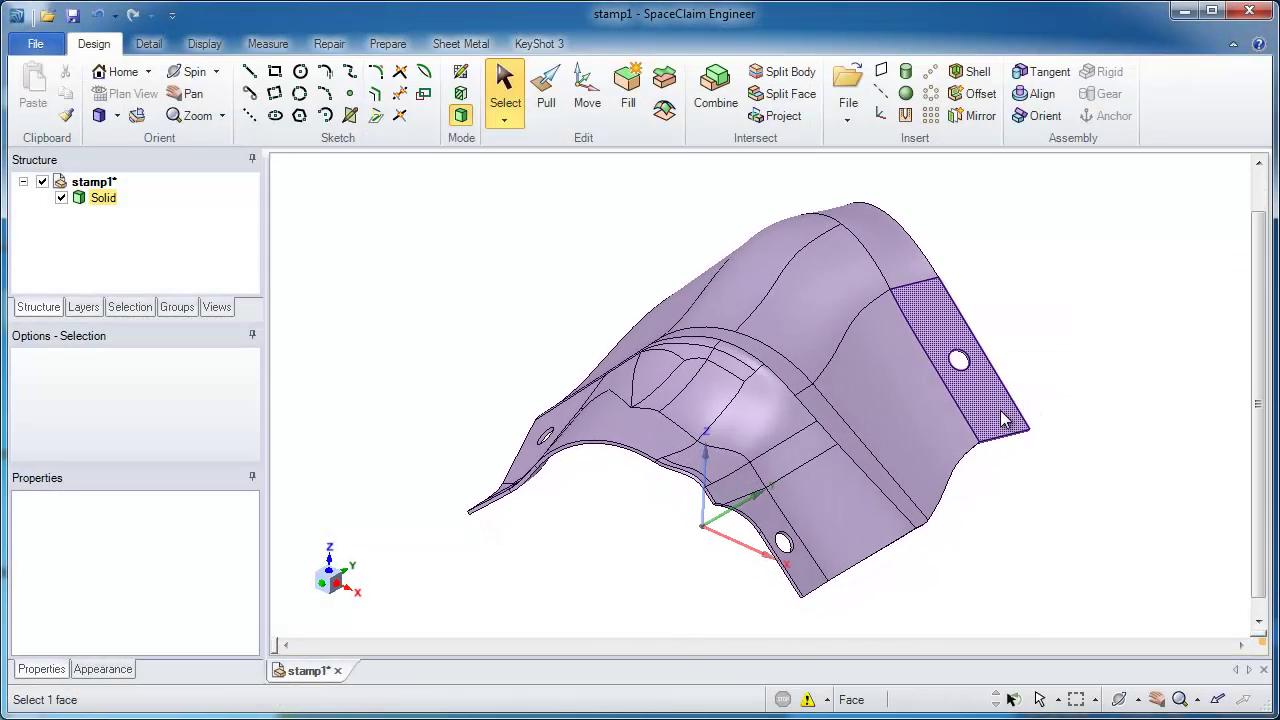
pyautogui.moveTo(1005, 418); pyautogui.dragTo(854, 350, button='middle')
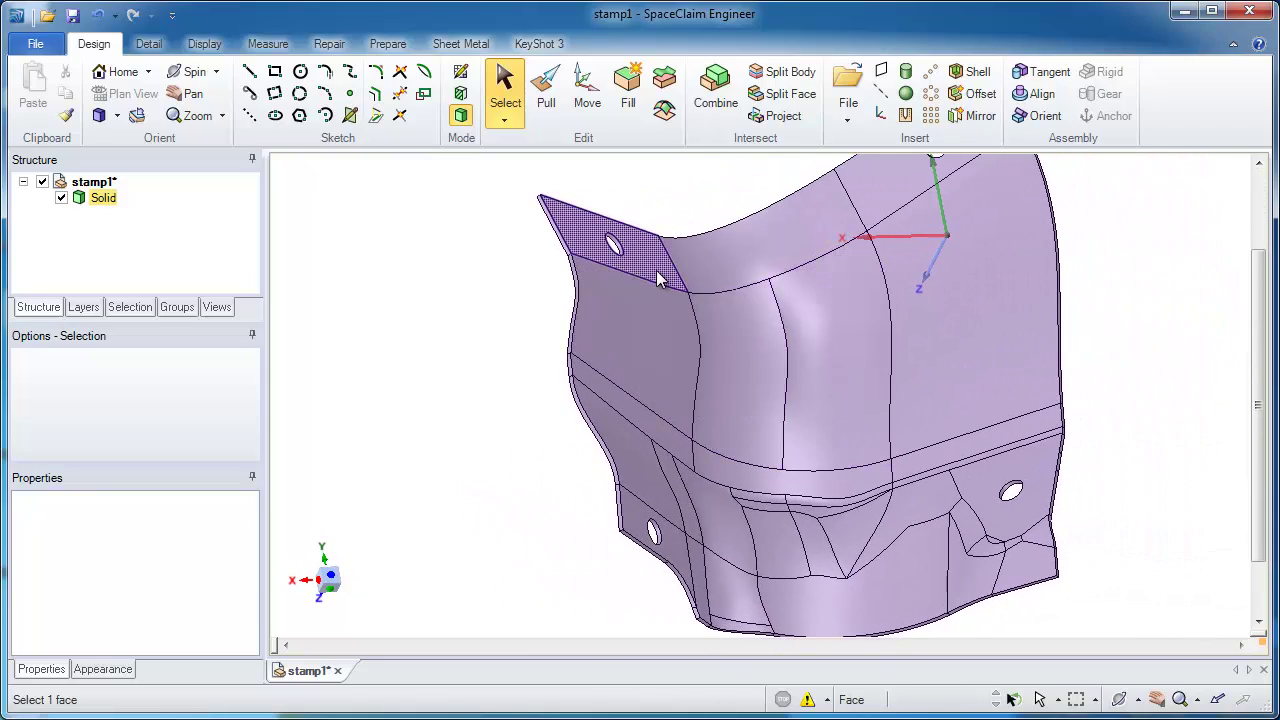
pyautogui.doubleClick(1027, 561)
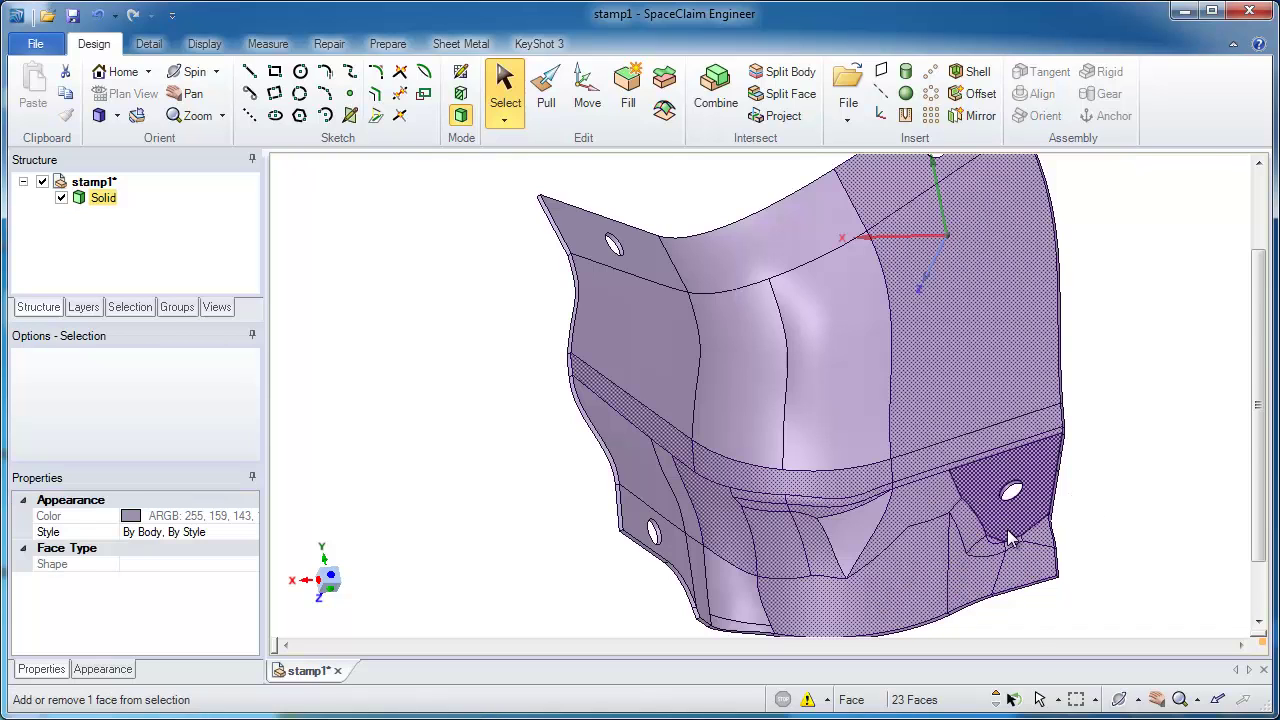
pyautogui.keyDown('ctrl'); pyautogui.moveTo(1006, 532); pyautogui.dragTo(1043, 627, button='middle'); pyautogui.keyUp('ctrl')
pyautogui.keyDown('ctrl'); pyautogui.click(1000, 565); pyautogui.keyUp('ctrl')
pyautogui.keyDown('ctrl'); pyautogui.click(596, 507); pyautogui.keyUp('ctrl')
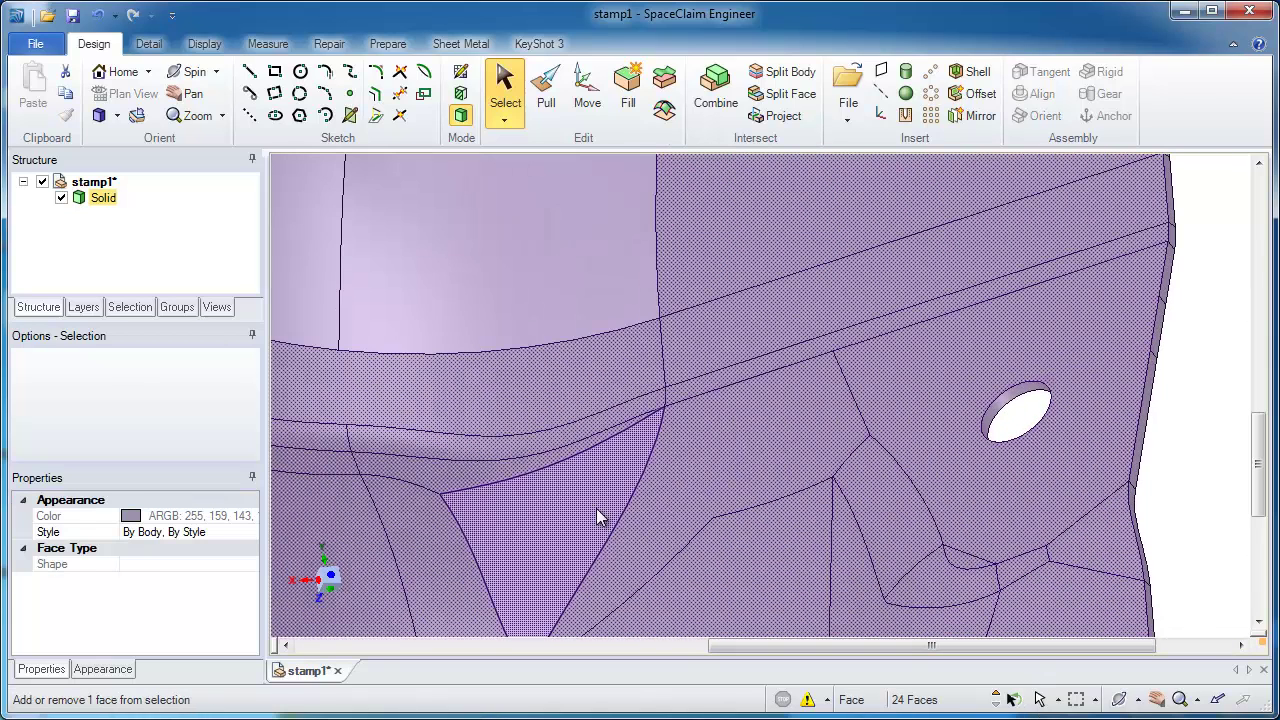
pyautogui.keyDown('ctrl'); pyautogui.click(530, 317); pyautogui.keyUp('ctrl')
pyautogui.keyDown('ctrl'); pyautogui.moveTo(598, 411); pyautogui.dragTo(645, 302, button='middle'); pyautogui.keyUp('ctrl')
pyautogui.keyDown('ctrl'); pyautogui.click(587, 292); pyautogui.keyUp('ctrl')
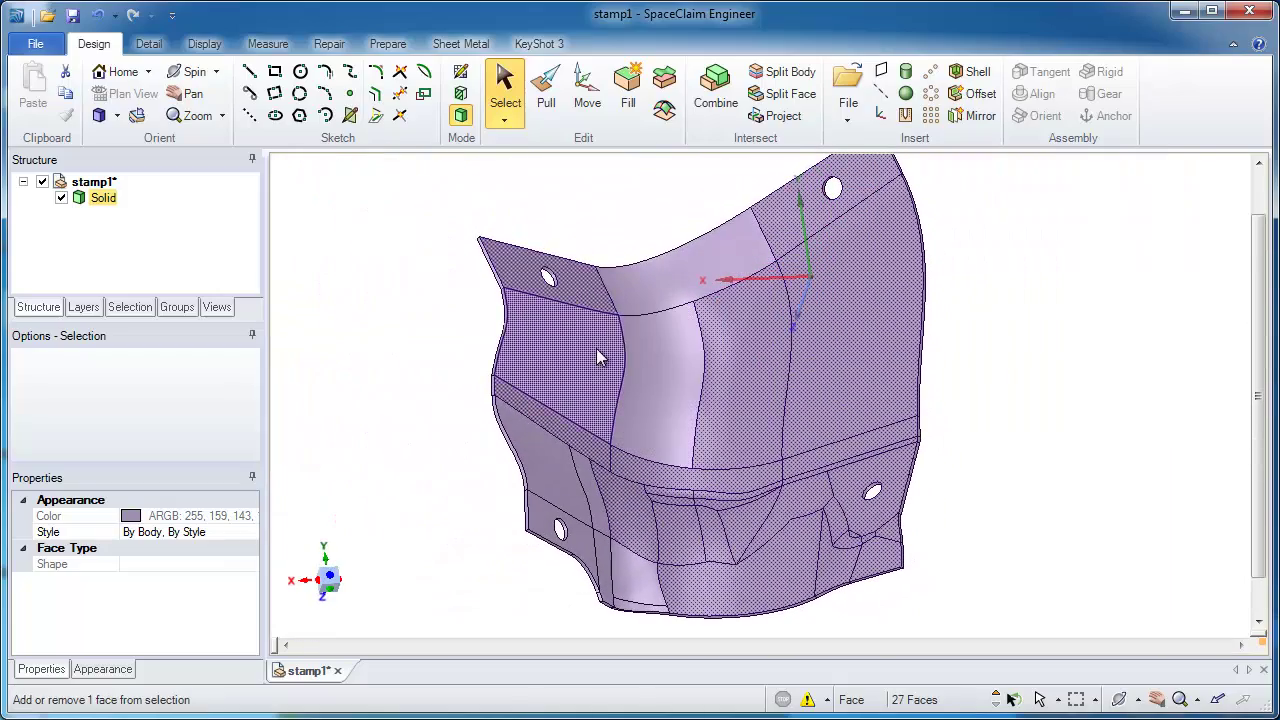
# Add the remaining side, rounded and lower-corner faces so the selection covers the part's whole outer skin.
pyautogui.keyDown('ctrl'); pyautogui.click(596, 348); pyautogui.keyUp('ctrl')
pyautogui.keyDown('ctrl'); pyautogui.click(647, 346); pyautogui.keyUp('ctrl')
pyautogui.keyDown('ctrl'); pyautogui.click(648, 296); pyautogui.keyUp('ctrl')
pyautogui.keyDown('shift'); pyautogui.moveTo(625, 452); pyautogui.dragTo(680, 408, button='middle'); pyautogui.keyUp('shift')
pyautogui.keyDown('ctrl'); pyautogui.moveTo(692, 443); pyautogui.dragTo(708, 600, button='middle'); pyautogui.keyUp('ctrl')
pyautogui.keyDown('ctrl'); pyautogui.click(621, 484); pyautogui.keyUp('ctrl')
pyautogui.keyDown('ctrl'); pyautogui.click(617, 420); pyautogui.keyUp('ctrl')
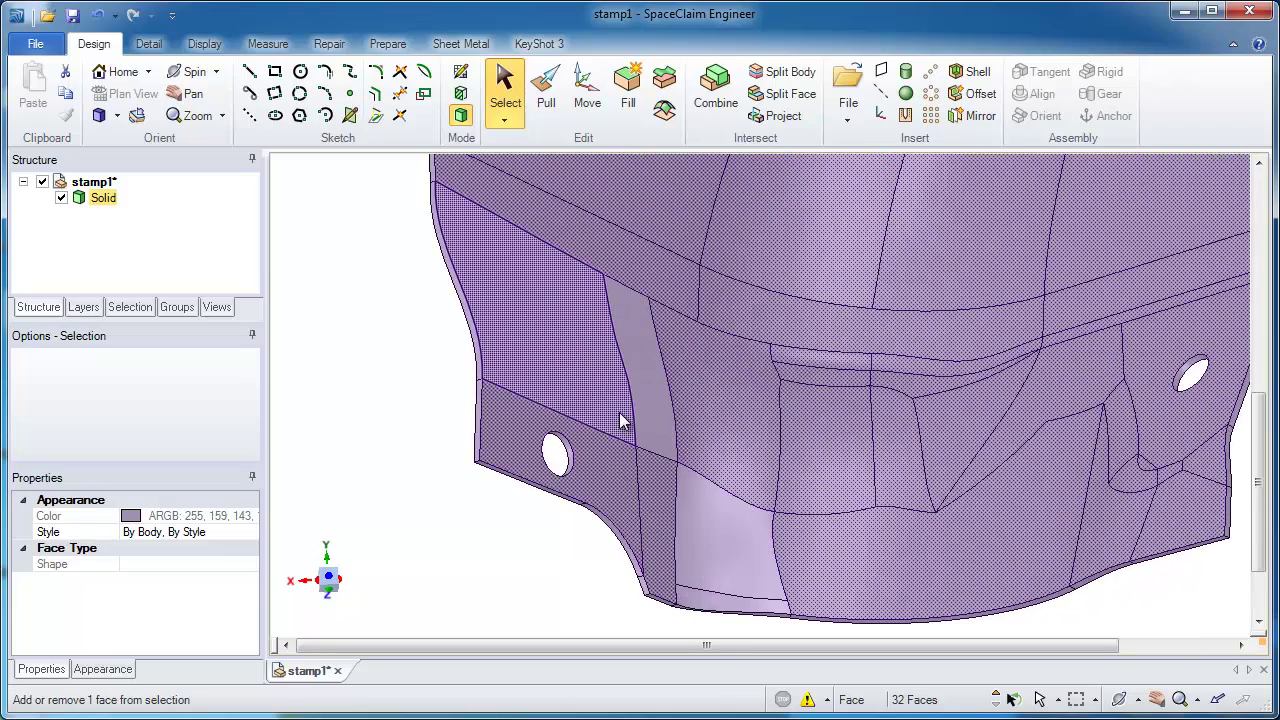
pyautogui.keyDown('ctrl'); pyautogui.click(663, 426); pyautogui.keyUp('ctrl')
pyautogui.keyDown('ctrl'); pyautogui.click(681, 509); pyautogui.keyUp('ctrl')
pyautogui.keyDown('ctrl'); pyautogui.click(683, 508); pyautogui.keyUp('ctrl')
pyautogui.keyDown('ctrl'); pyautogui.click(699, 601); pyautogui.keyUp('ctrl')
pyautogui.keyDown('ctrl'); pyautogui.moveTo(832, 560); pyautogui.dragTo(837, 427, button='middle'); pyautogui.keyUp('ctrl')
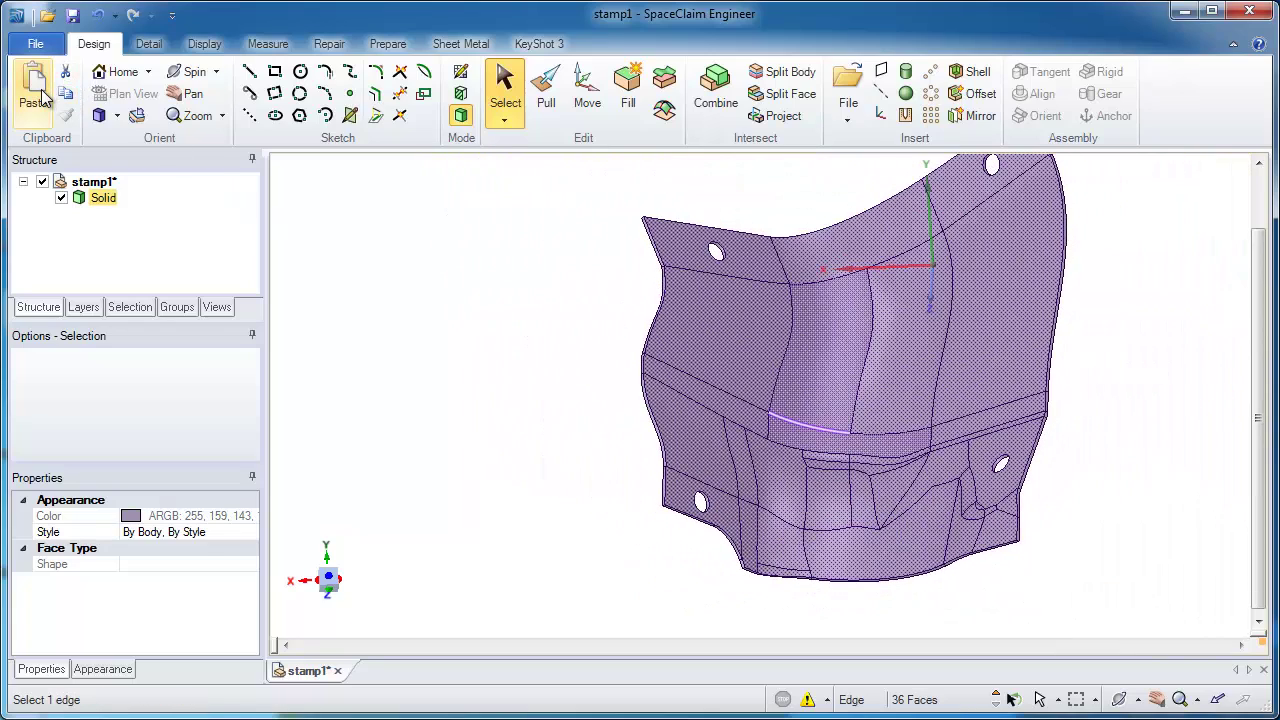
# Paste a copy of the selected faces as a separate surface body and hide the original solid.
pyautogui.click(42, 95)
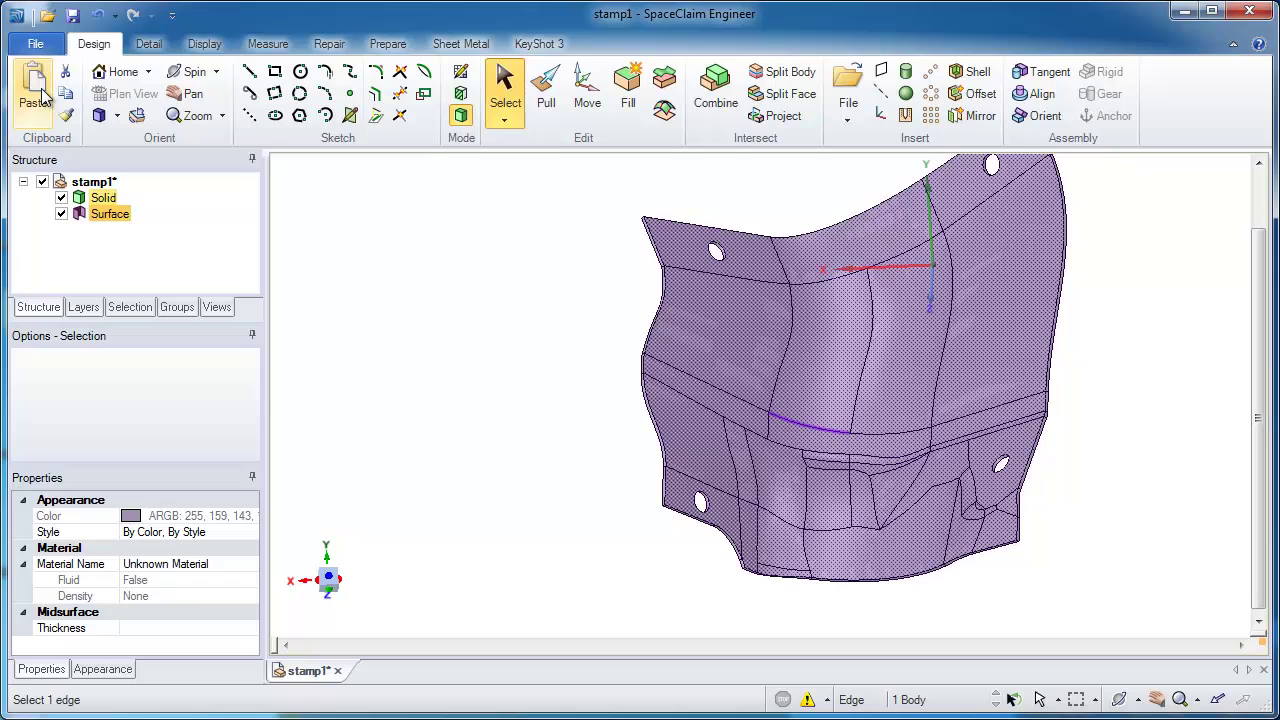
pyautogui.click(61, 198)
pyautogui.click(507, 357)
pyautogui.click(685, 365)
# Try to extend the surface by pulling the chain of five boundary edges along one side outward together.
pyautogui.moveTo(831, 429); pyautogui.dragTo(917, 496, button='middle')
pyautogui.click(892, 466)
pyautogui.scroll(3, 846, 454)
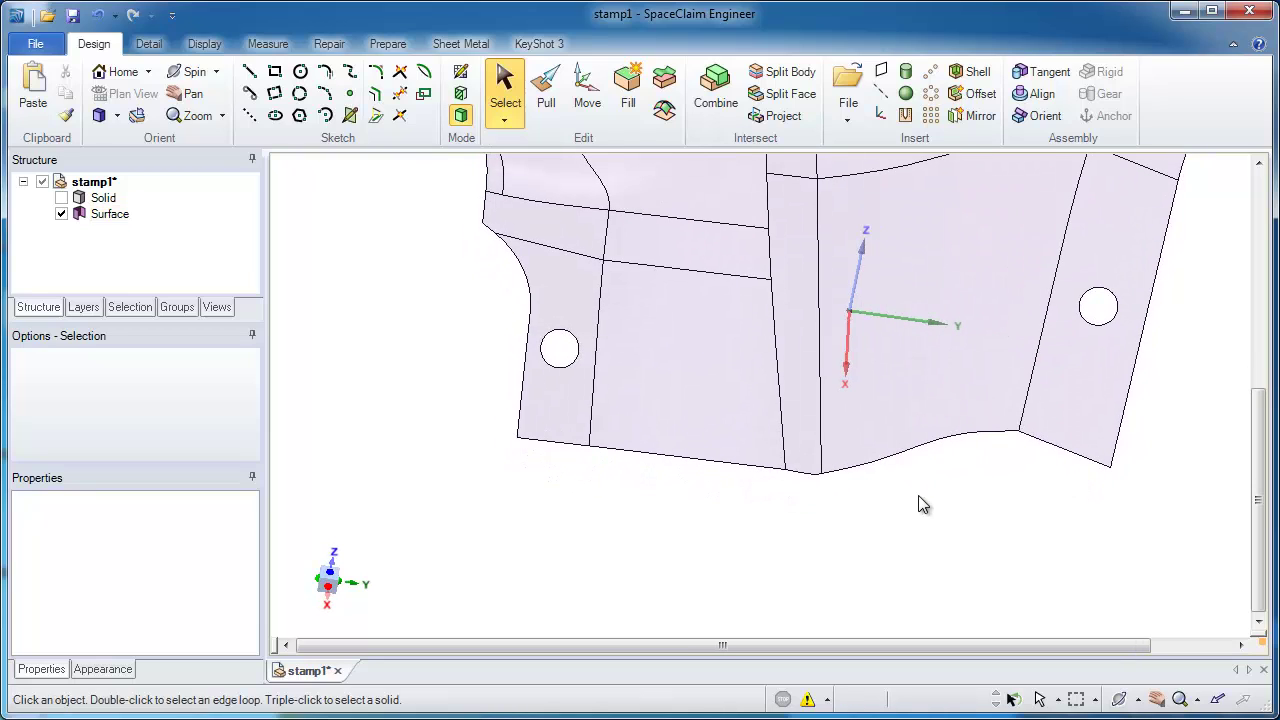
pyautogui.press('p')
pyautogui.click(1046, 442)
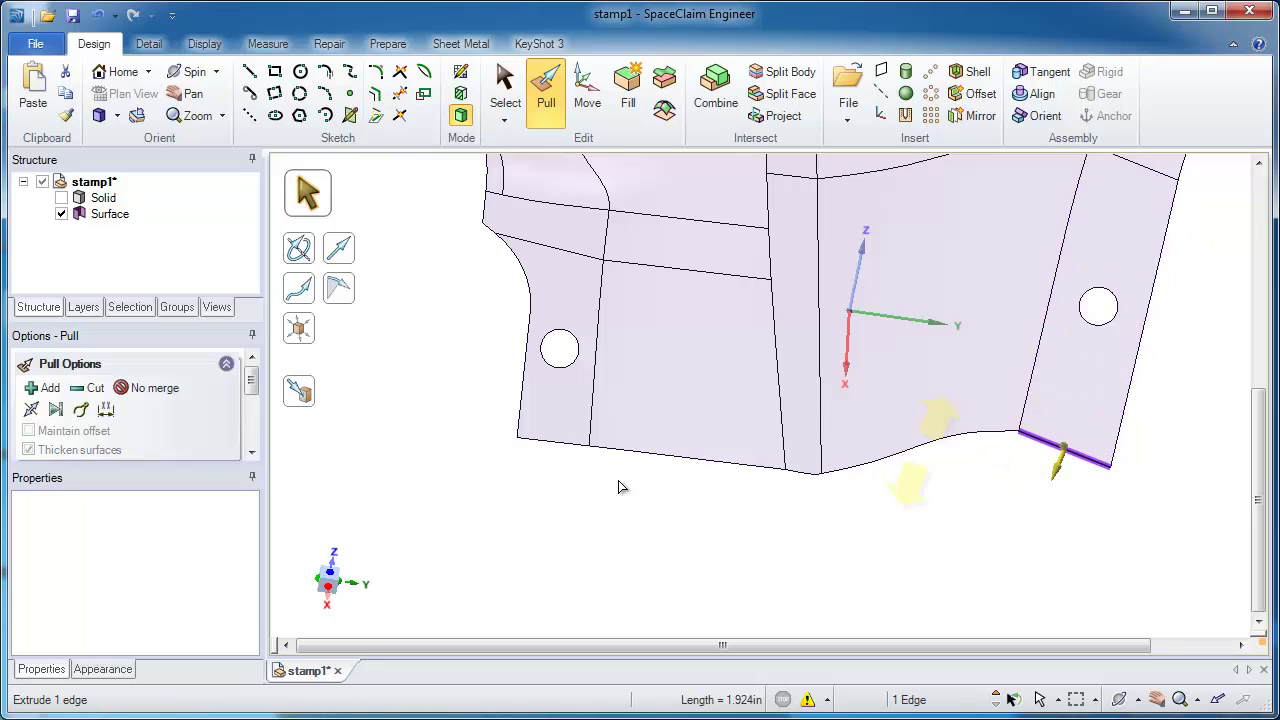
pyautogui.doubleClick(562, 447)
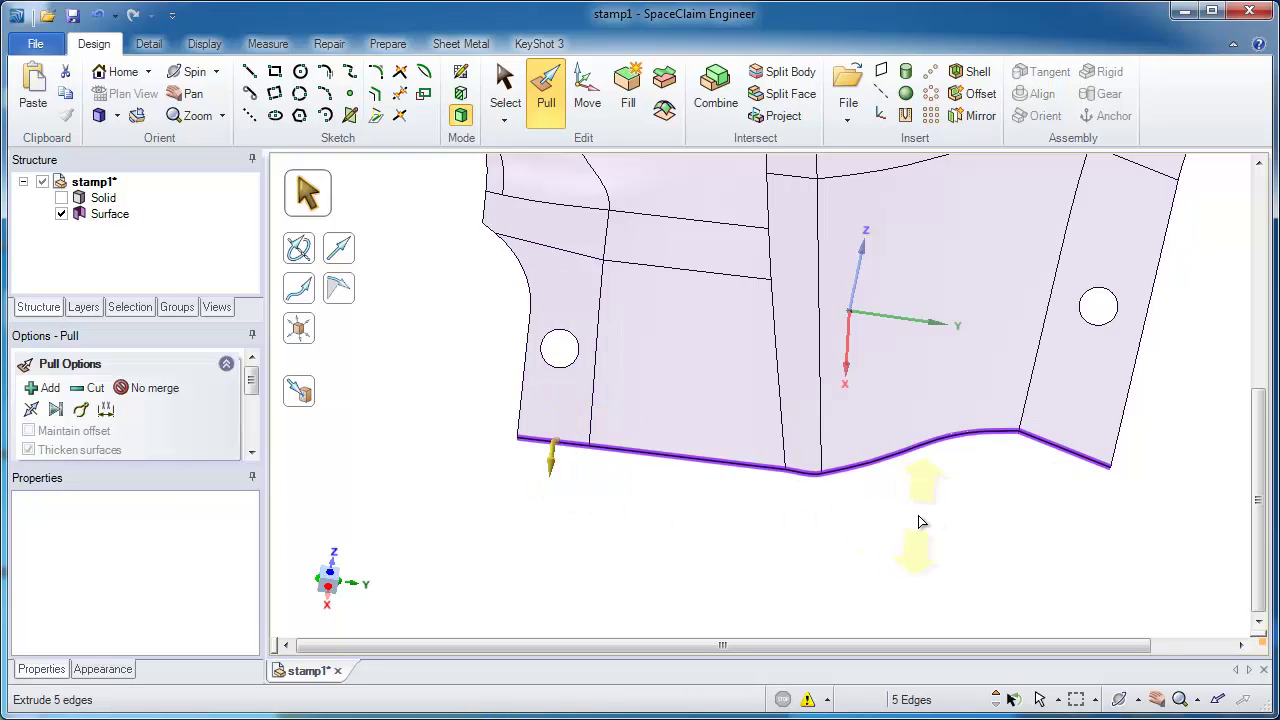
pyautogui.moveTo(980, 468); pyautogui.dragTo(977, 492)
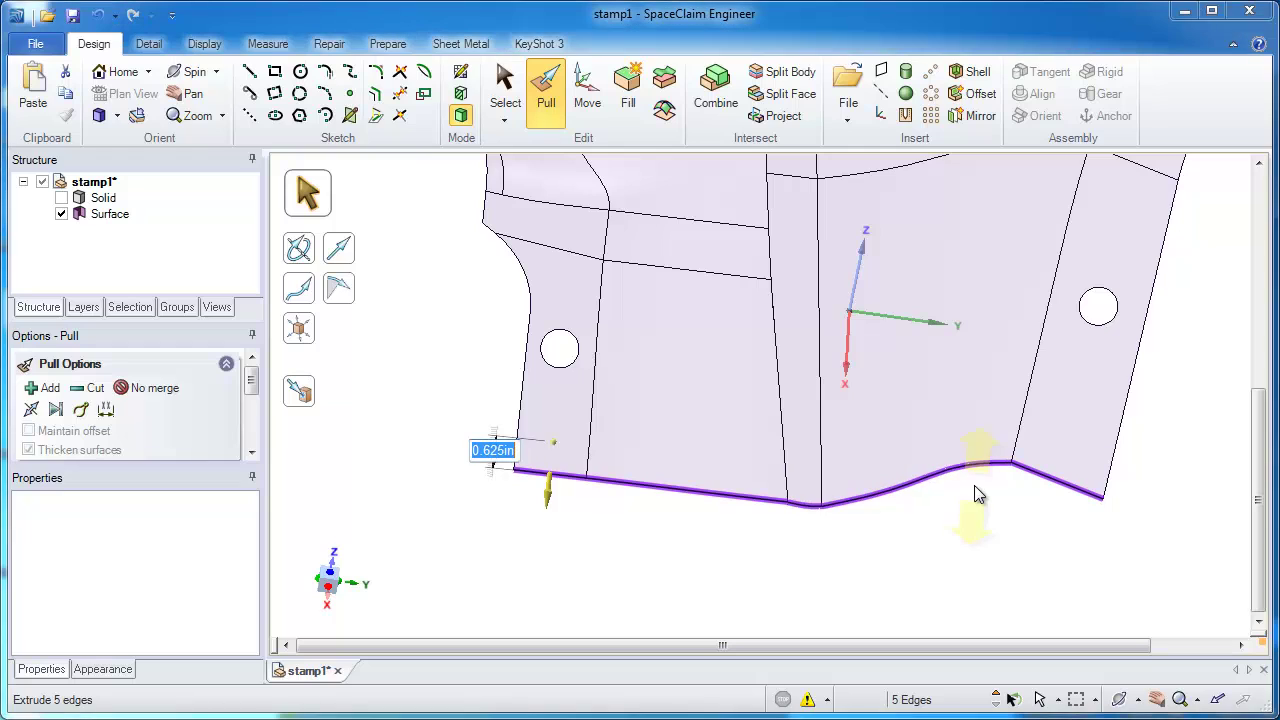
pyautogui.press('Return')
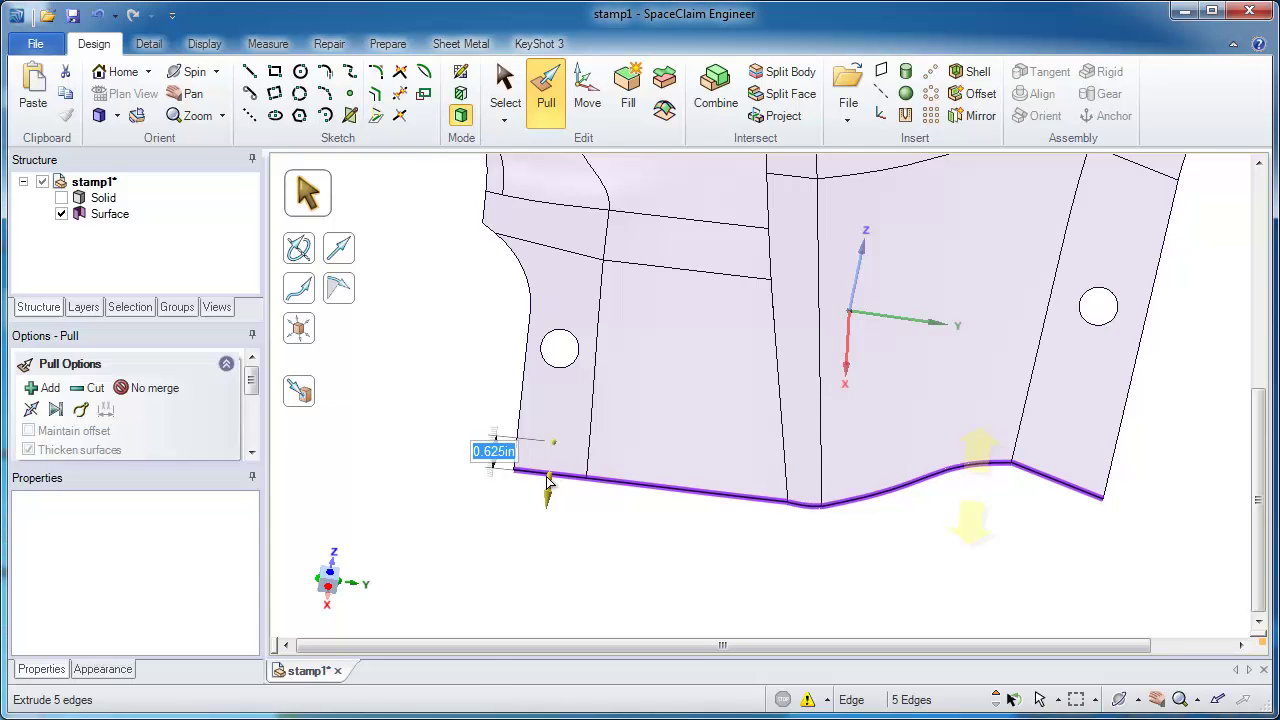
pyautogui.click(853, 542)
# Inspect the junctions between the extended edges near the rounded strip and end flange, and undo the extension.
pyautogui.keyDown('shift'); pyautogui.moveTo(840, 517); pyautogui.dragTo(744, 543, button='middle'); pyautogui.keyUp('shift')
pyautogui.scroll(3, 744, 548)
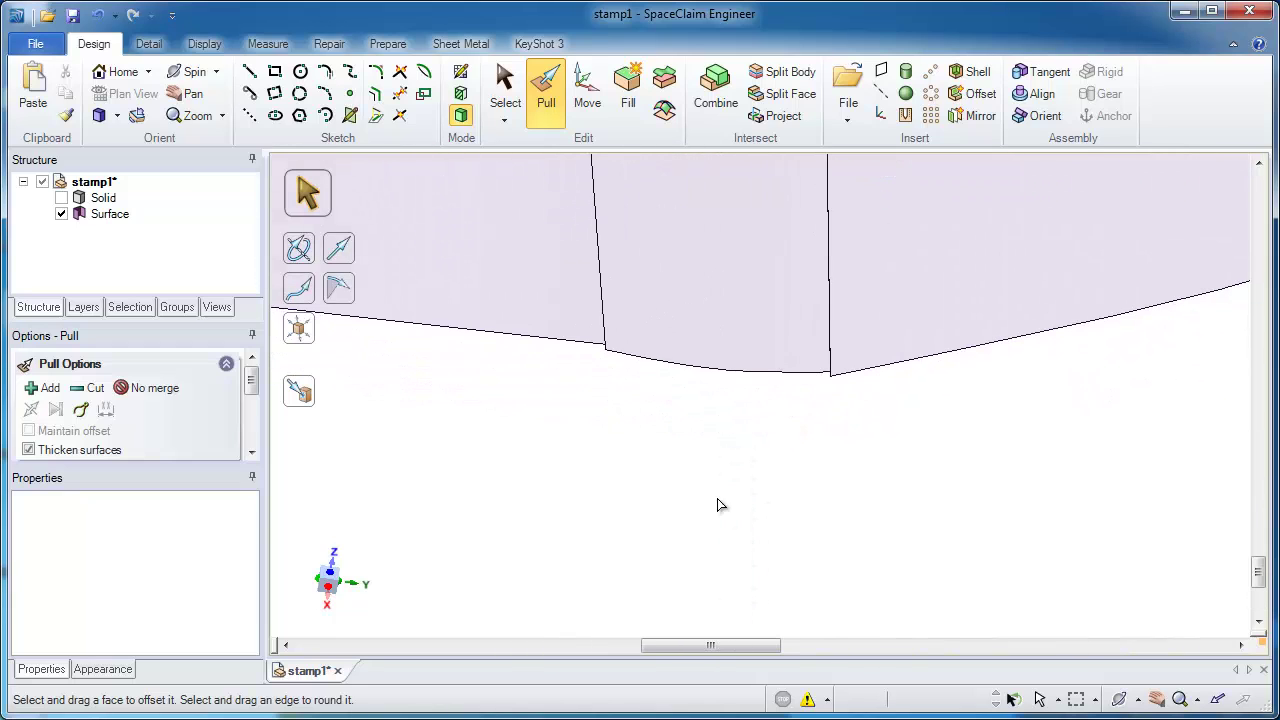
pyautogui.click(693, 373)
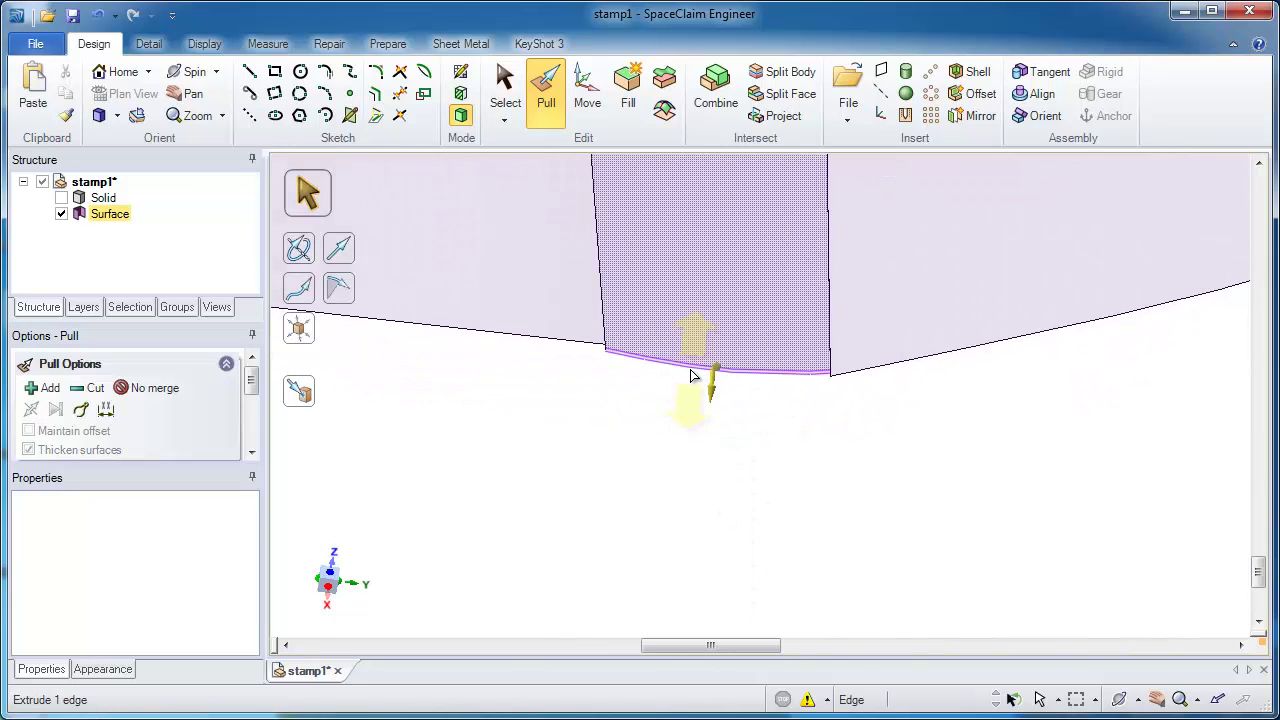
pyautogui.keyDown('ctrl'); pyautogui.moveTo(887, 466); pyautogui.dragTo(866, 180, button='middle'); pyautogui.keyUp('ctrl')
pyautogui.keyDown('shift'); pyautogui.moveTo(1108, 426); pyautogui.dragTo(833, 573, button='middle'); pyautogui.keyUp('shift')
pyautogui.scroll(-5, 790, 443)
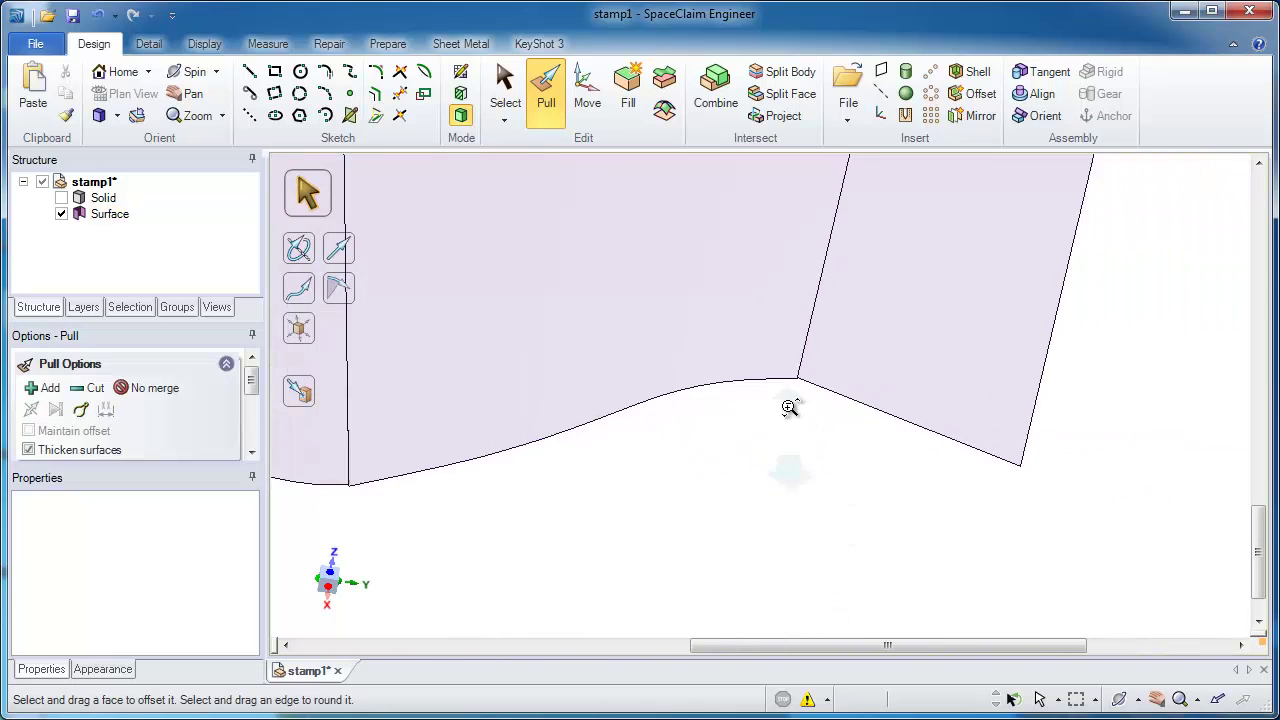
pyautogui.click(770, 445)
pyautogui.click(752, 497)
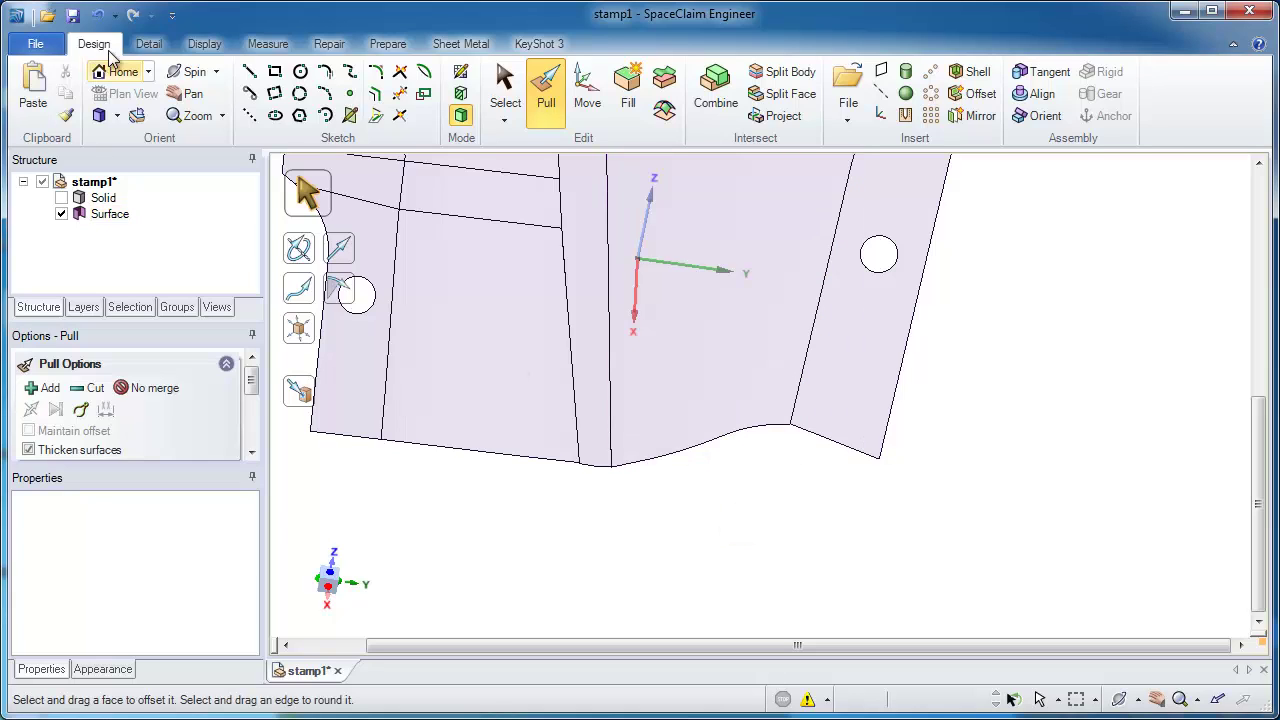
pyautogui.click(100, 17)
pyautogui.click(770, 629)
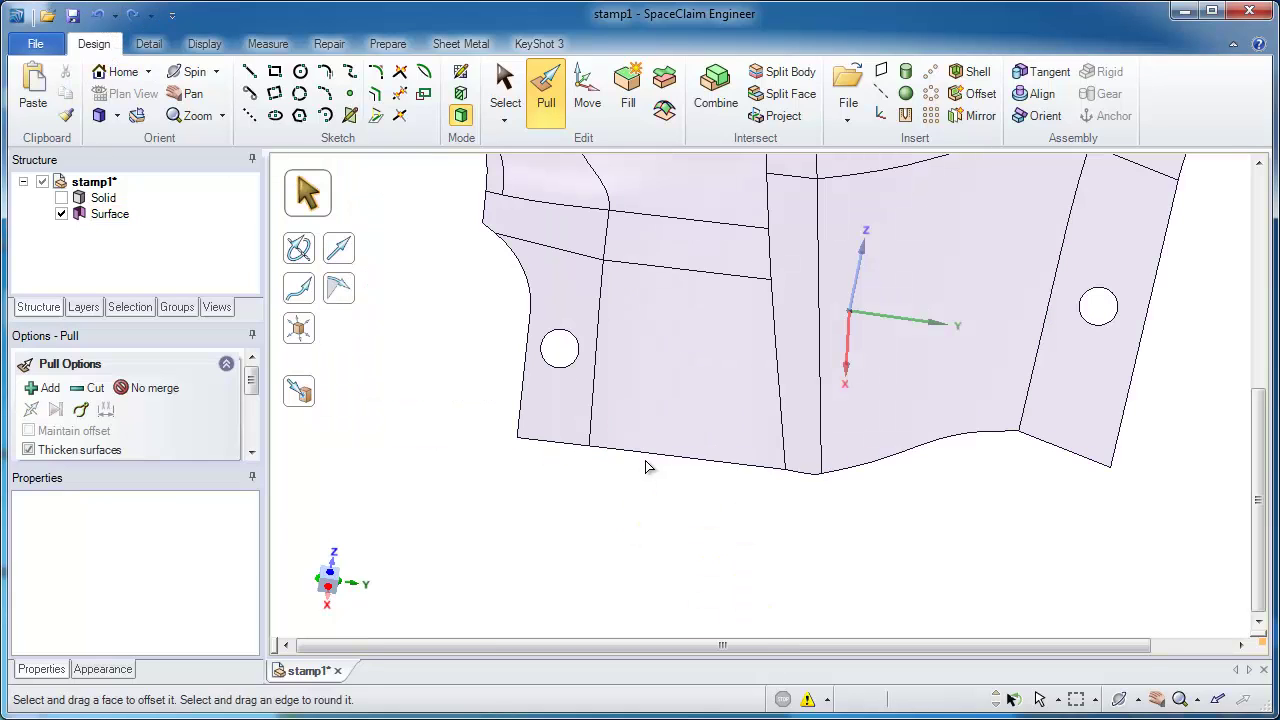
# Pull the long straight edge and the wavy edge on either side of the narrow rounded strip outward together.
pyautogui.click(652, 455)
pyautogui.keyDown('ctrl'); pyautogui.click(880, 466); pyautogui.keyUp('ctrl')
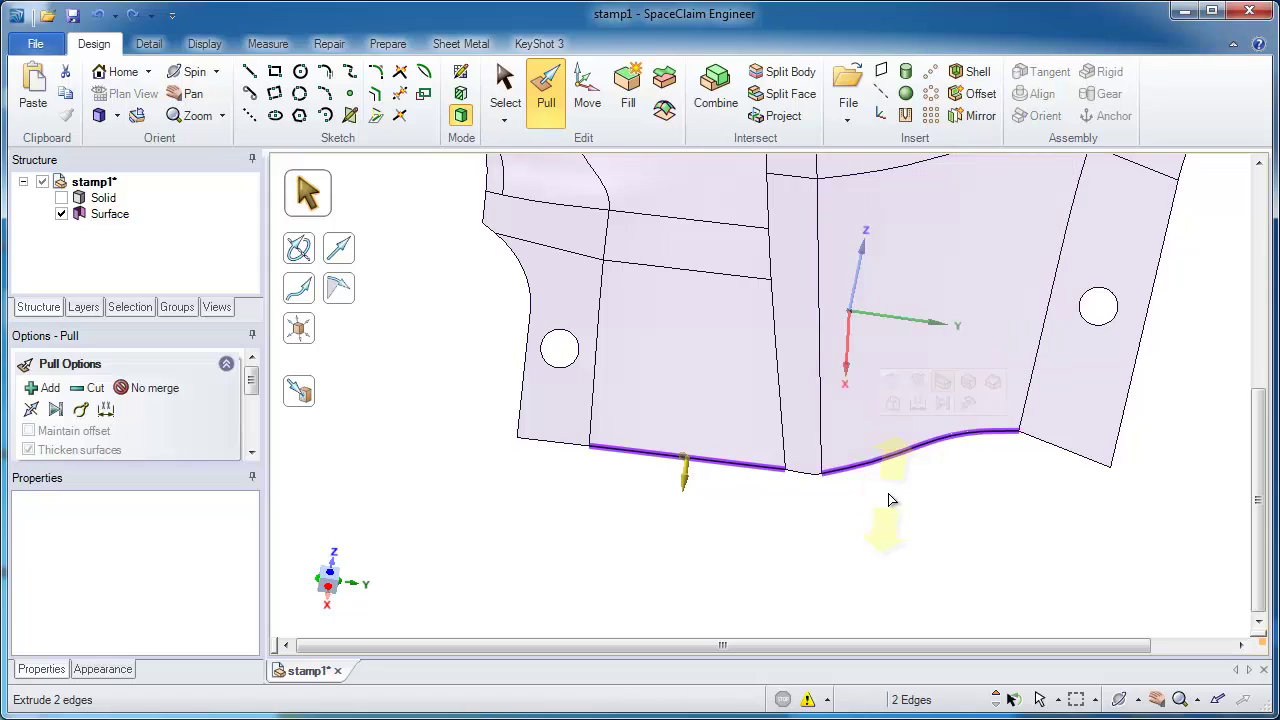
pyautogui.keyDown('shift'); pyautogui.moveTo(889, 503); pyautogui.dragTo(850, 444, button='middle'); pyautogui.keyUp('shift')
pyautogui.moveTo(860, 436); pyautogui.dragTo(848, 477)
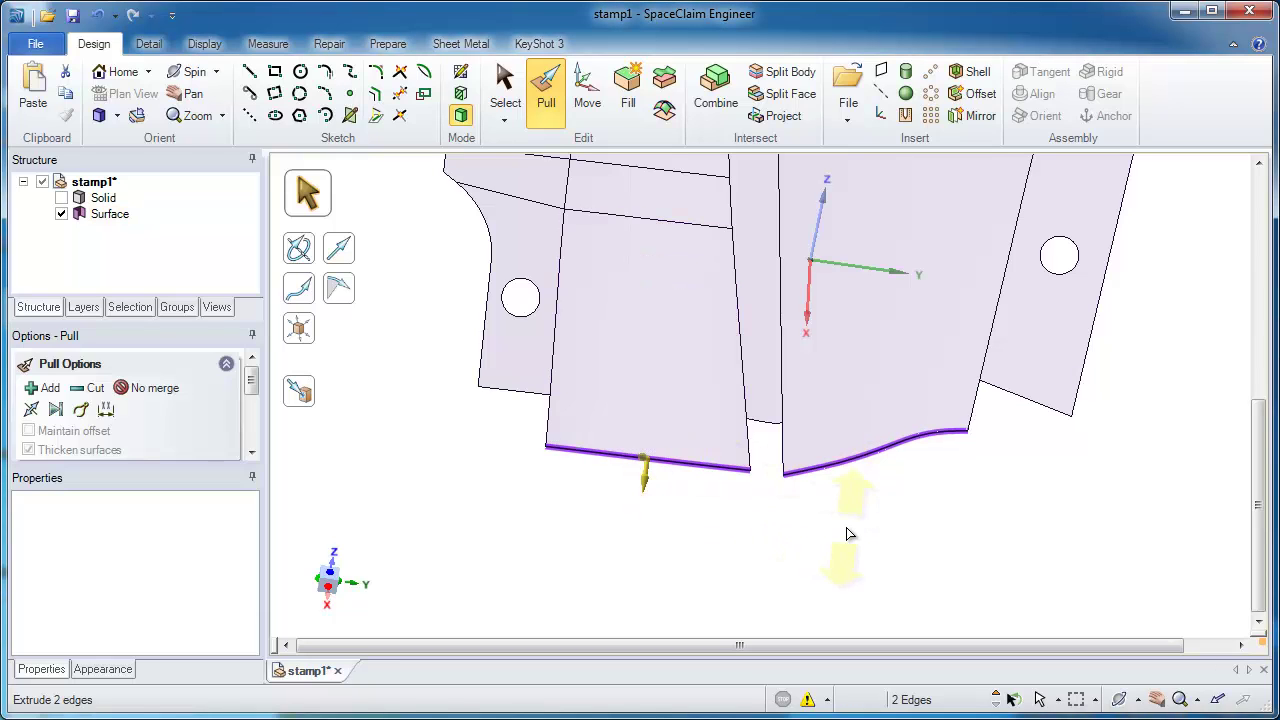
pyautogui.press('Escape')
# Extend the slanted end flange's short edge up to the outer corner vertex of the extended wavy-edged face.
pyautogui.scroll(3, 1022, 424)
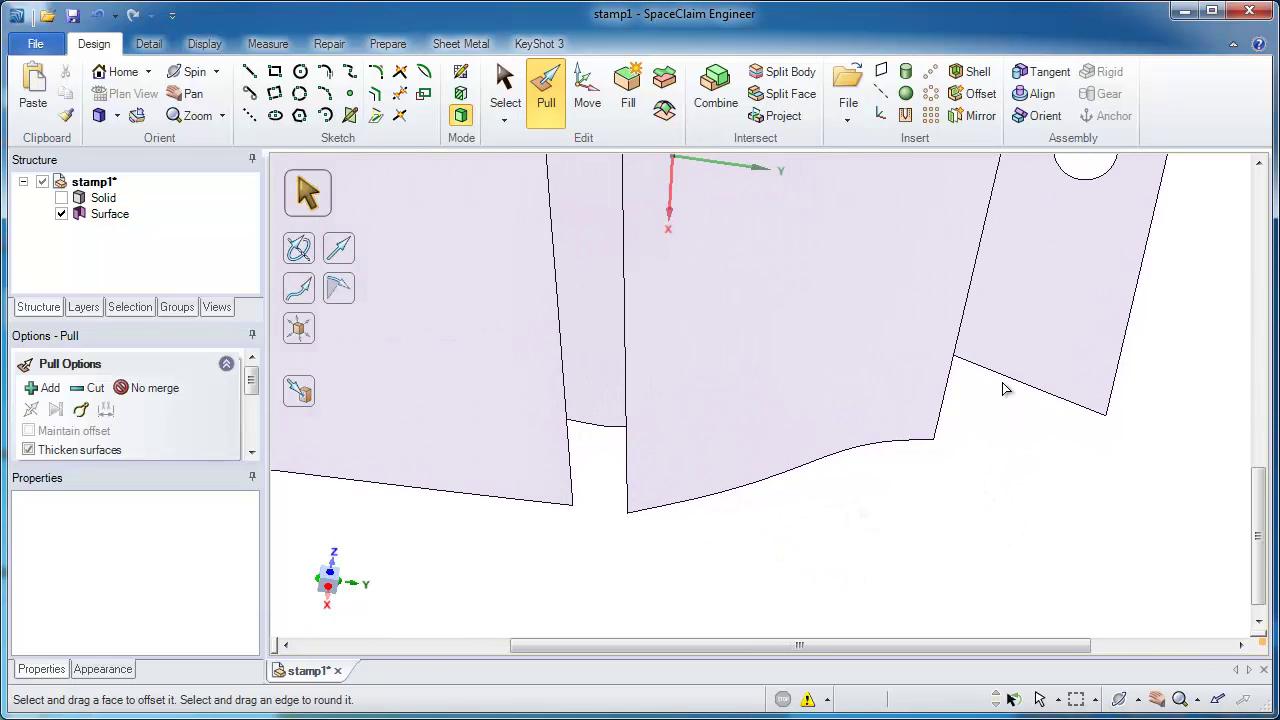
pyautogui.click(1005, 381)
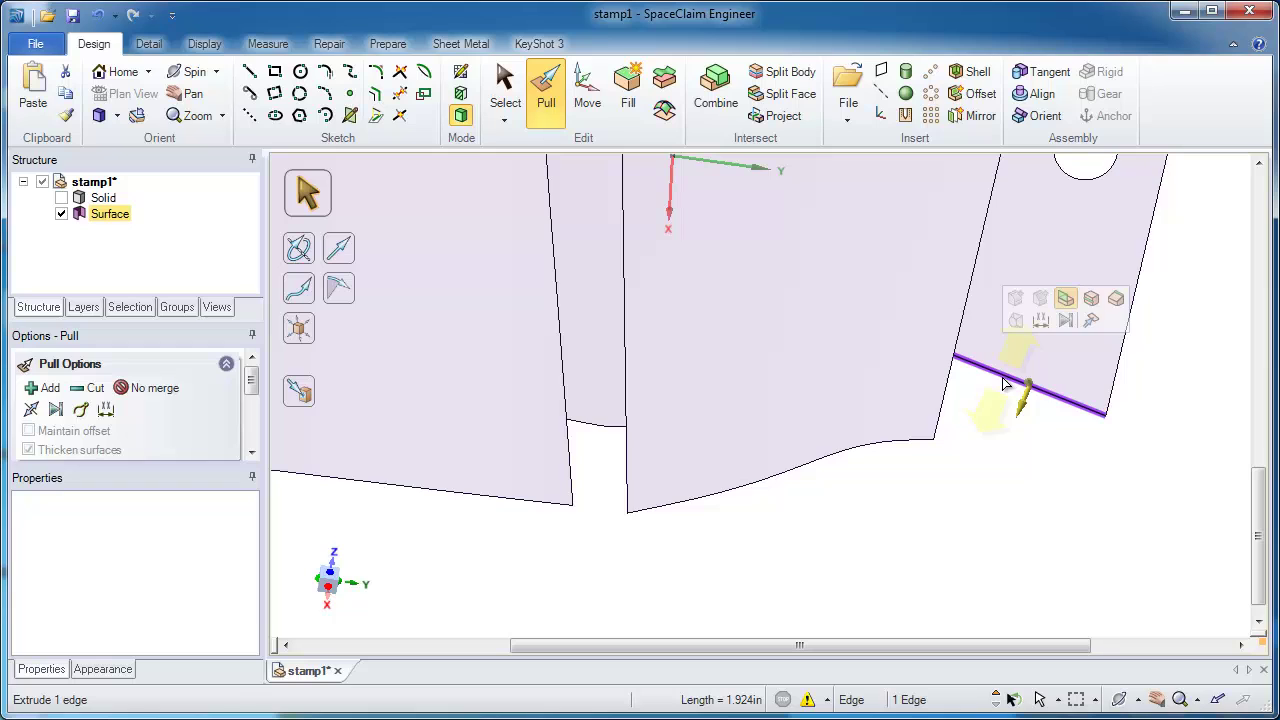
pyautogui.click(1090, 318)
pyautogui.click(934, 441)
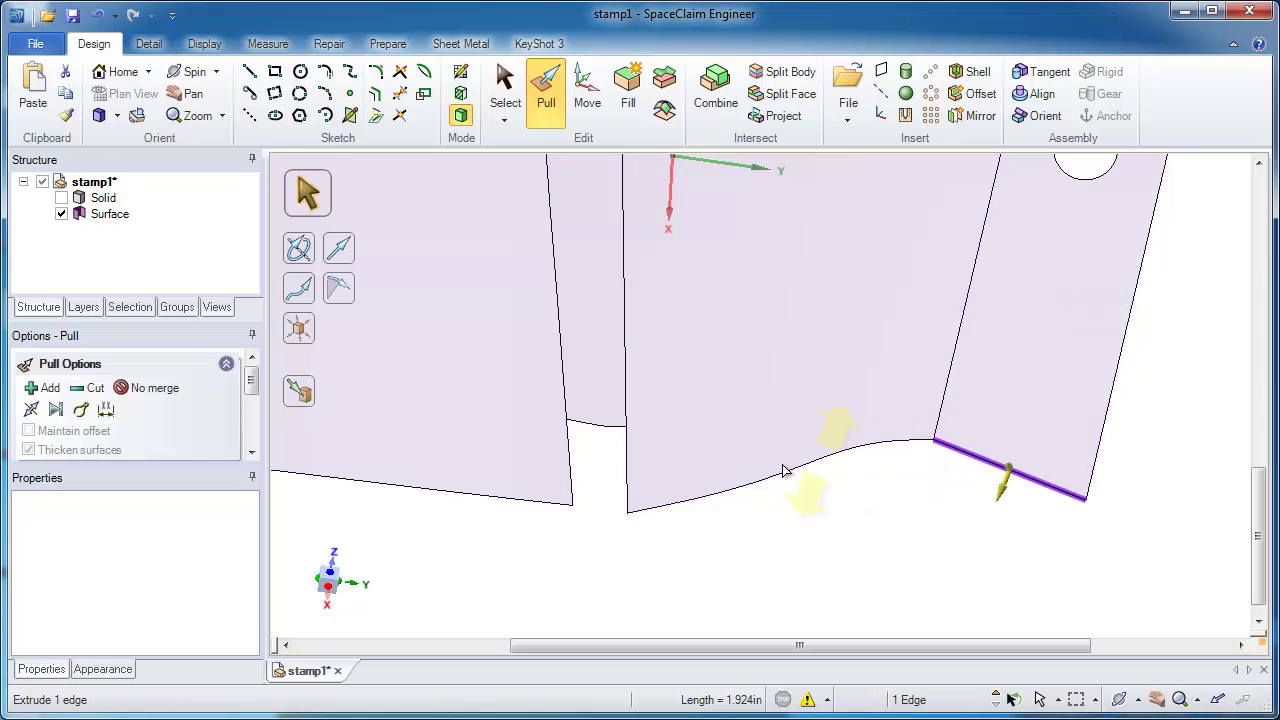
# Extend the opposite hole flange's short edge up to the corner vertex of the extended straight-edged face.
pyautogui.keyDown('shift'); pyautogui.moveTo(563, 517); pyautogui.dragTo(863, 429, button='middle'); pyautogui.keyUp('shift')
pyautogui.click(670, 327)
pyautogui.click(753, 270)
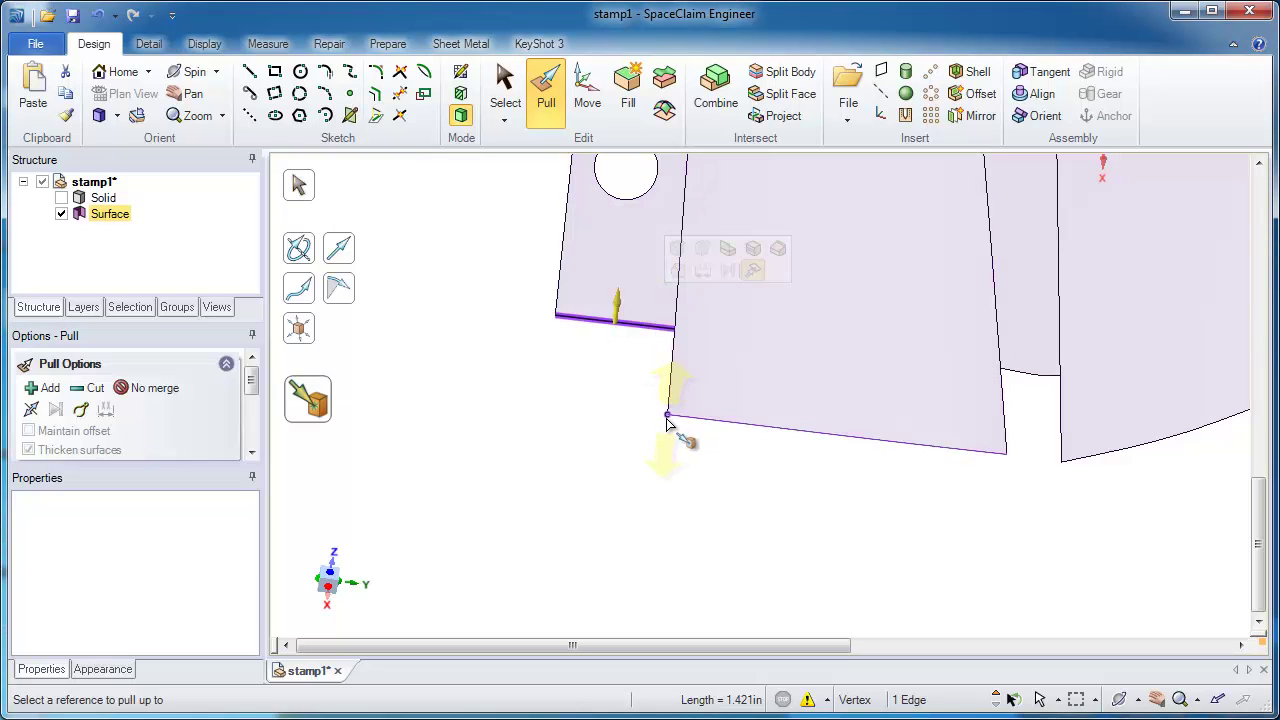
pyautogui.click(667, 423)
# Fill the gap at the rounded strip by blending its two facing side edges, using the curved edge as a guide.
pyautogui.click(1060, 424)
pyautogui.keyDown('ctrl'); pyautogui.moveTo(1060, 424); pyautogui.dragTo(822, 475, button='middle'); pyautogui.keyUp('ctrl')
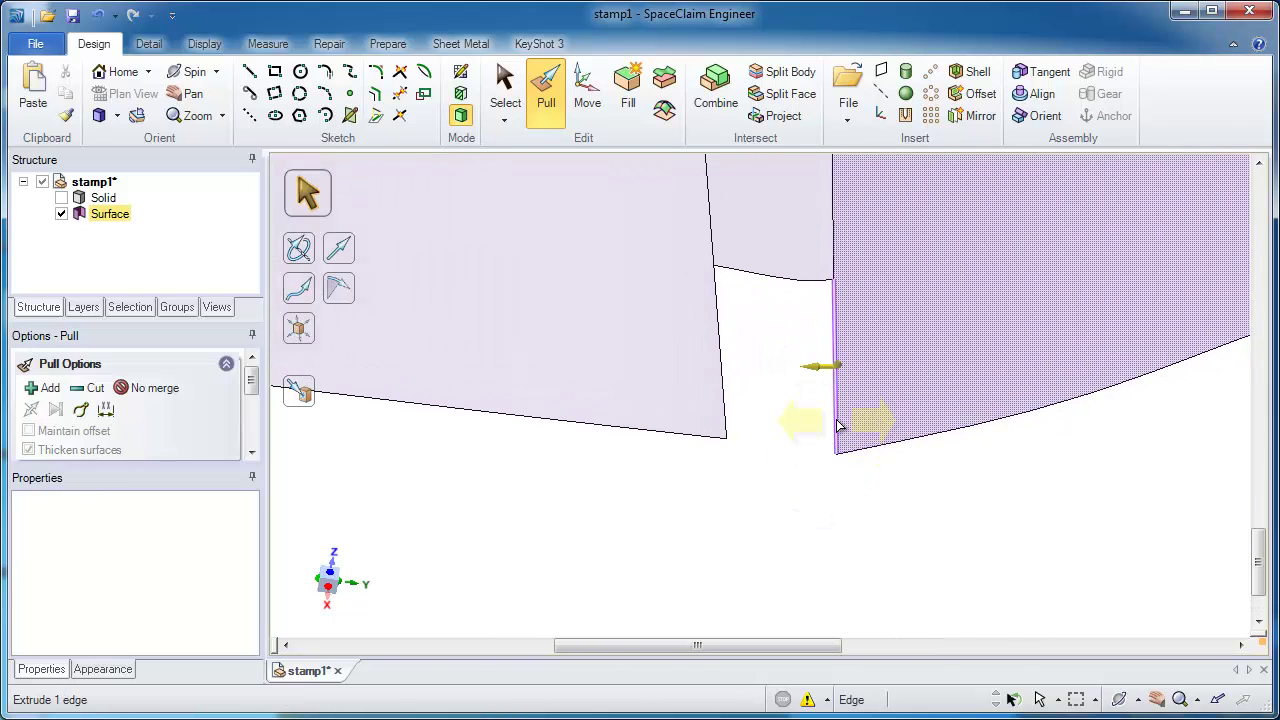
pyautogui.click(838, 425)
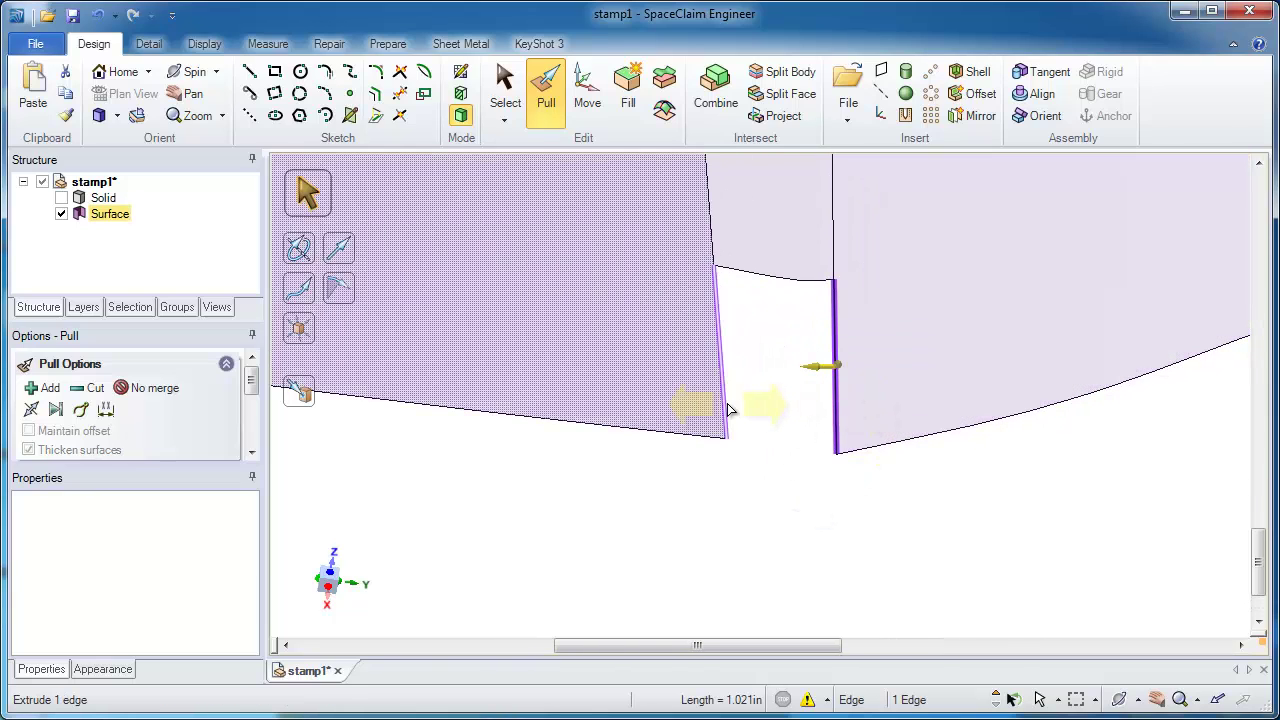
pyautogui.keyDown('ctrl'); pyautogui.click(729, 410); pyautogui.keyUp('ctrl')
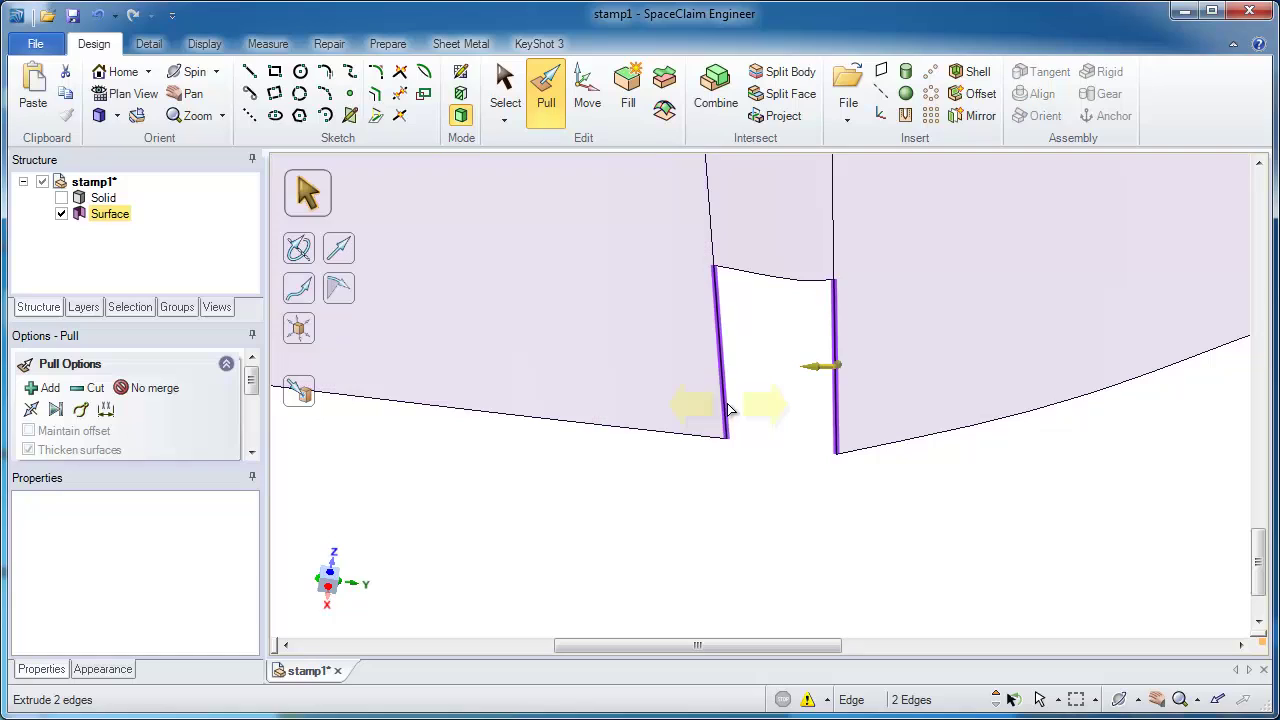
pyautogui.keyDown('ctrl'); pyautogui.keyDown('alt'); pyautogui.click(754, 273); pyautogui.keyUp('alt'); pyautogui.keyUp('ctrl')
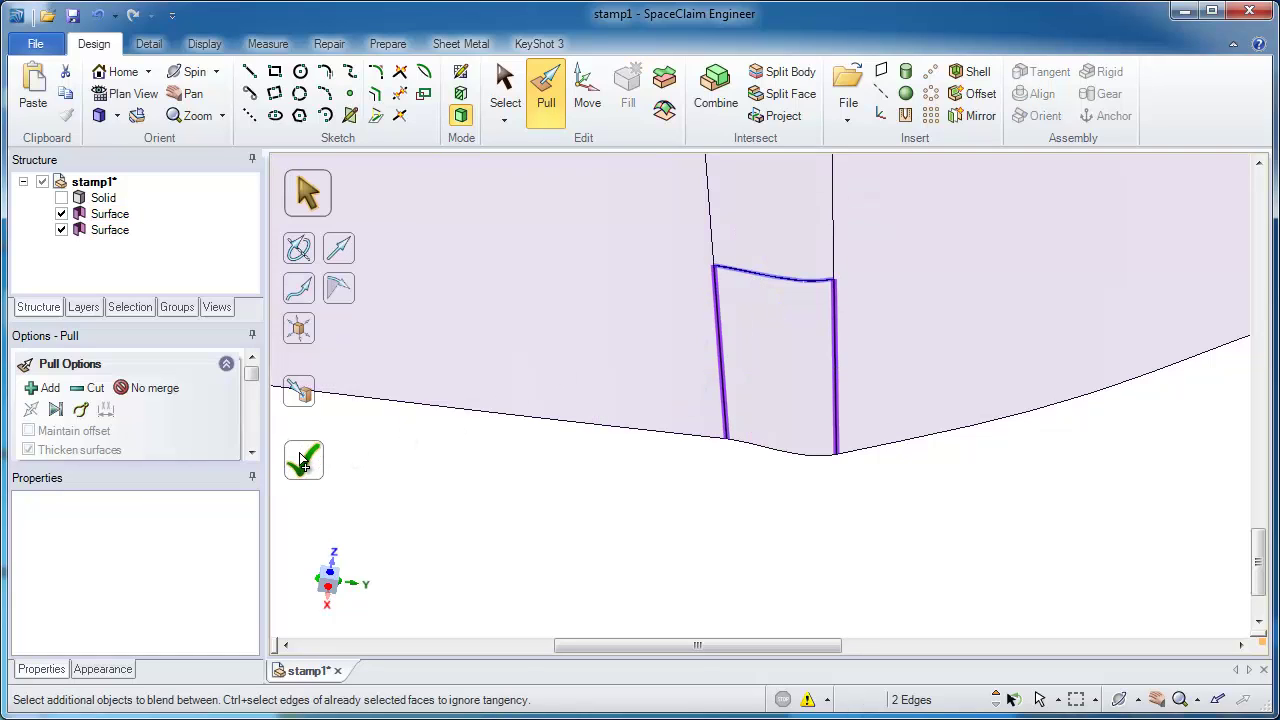
pyautogui.click(845, 455)
# Pull the chain of nine boundary edges on the opposite side of the surface outward by 1 in.
pyautogui.moveTo(848, 466); pyautogui.dragTo(814, 140, button='middle')
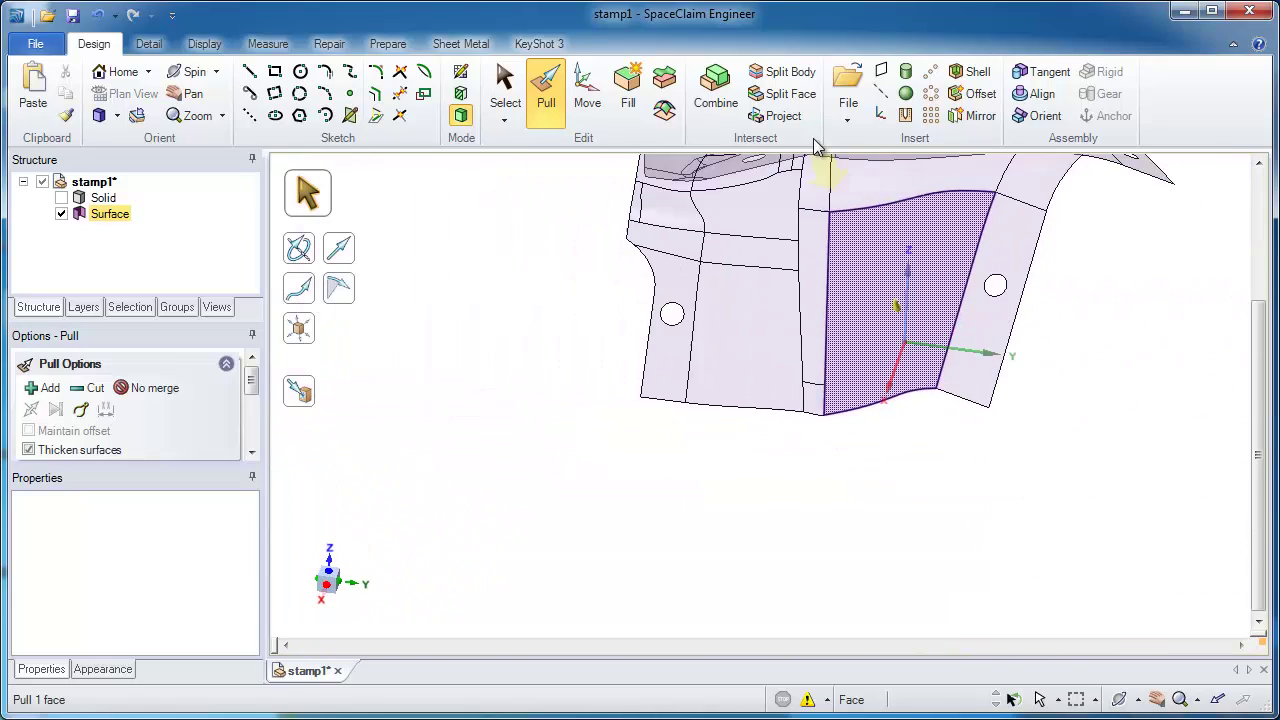
pyautogui.click(699, 328)
pyautogui.moveTo(699, 328); pyautogui.dragTo(1100, 331, button='middle')
pyautogui.click(735, 232)
pyautogui.moveTo(735, 231); pyautogui.dragTo(763, 377, button='middle')
pyautogui.click(768, 375)
pyautogui.scroll(2, 781, 371)
pyautogui.click(465, 304)
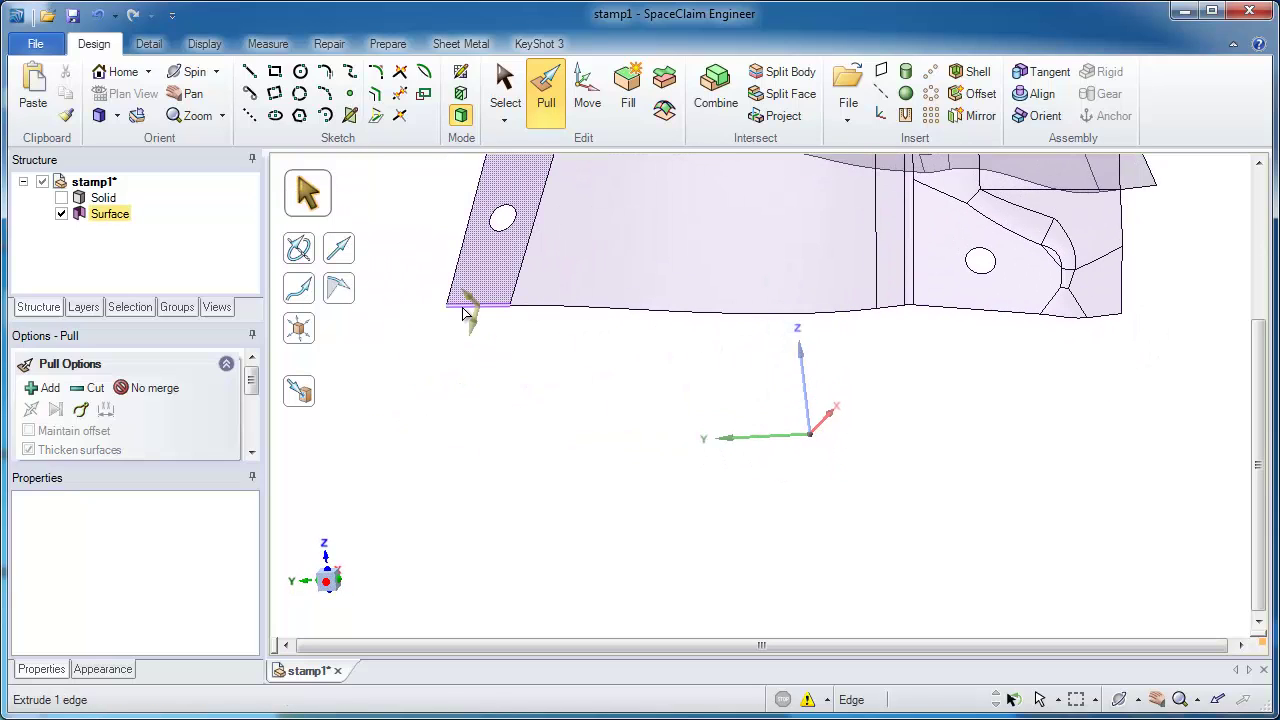
pyautogui.doubleClick(1106, 321)
pyautogui.scroll(2, 1161, 313)
pyautogui.keyDown('ctrl'); pyautogui.moveTo(1160, 316); pyautogui.dragTo(1171, 344, button='middle'); pyautogui.keyUp('ctrl')
pyautogui.moveTo(1172, 354); pyautogui.dragTo(1168, 375)
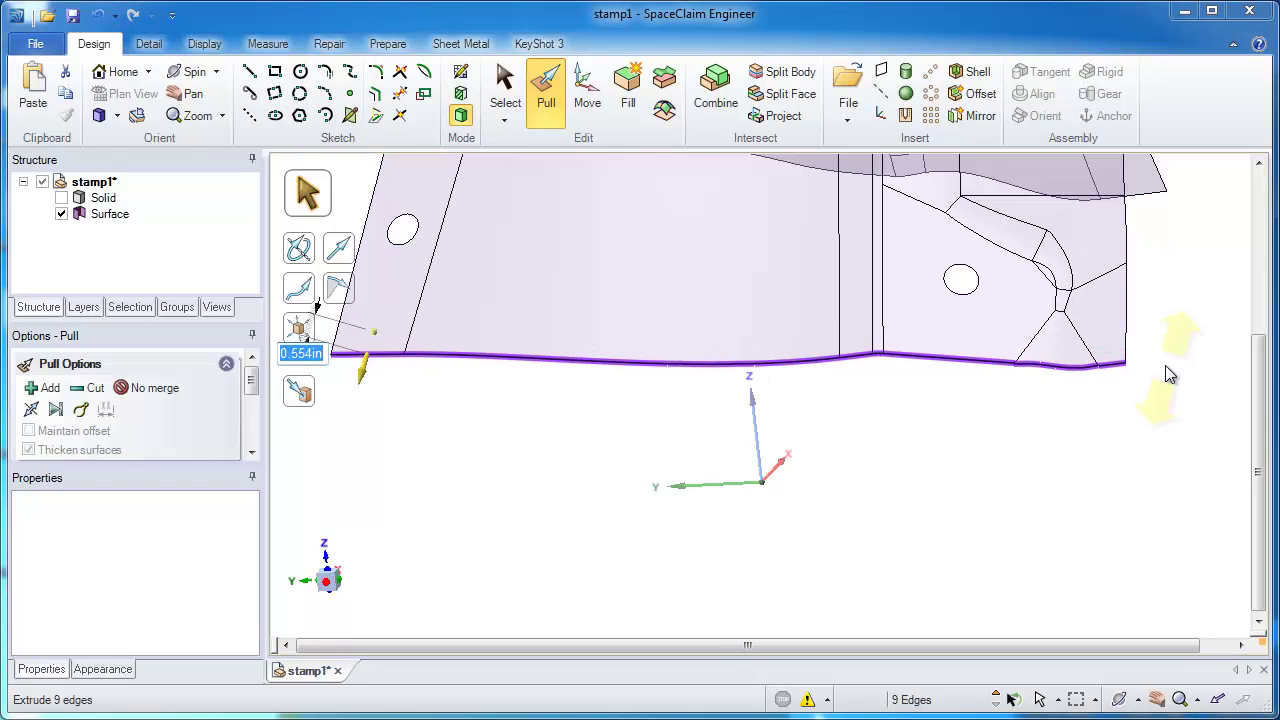
pyautogui.write('1')
pyautogui.press('Return')
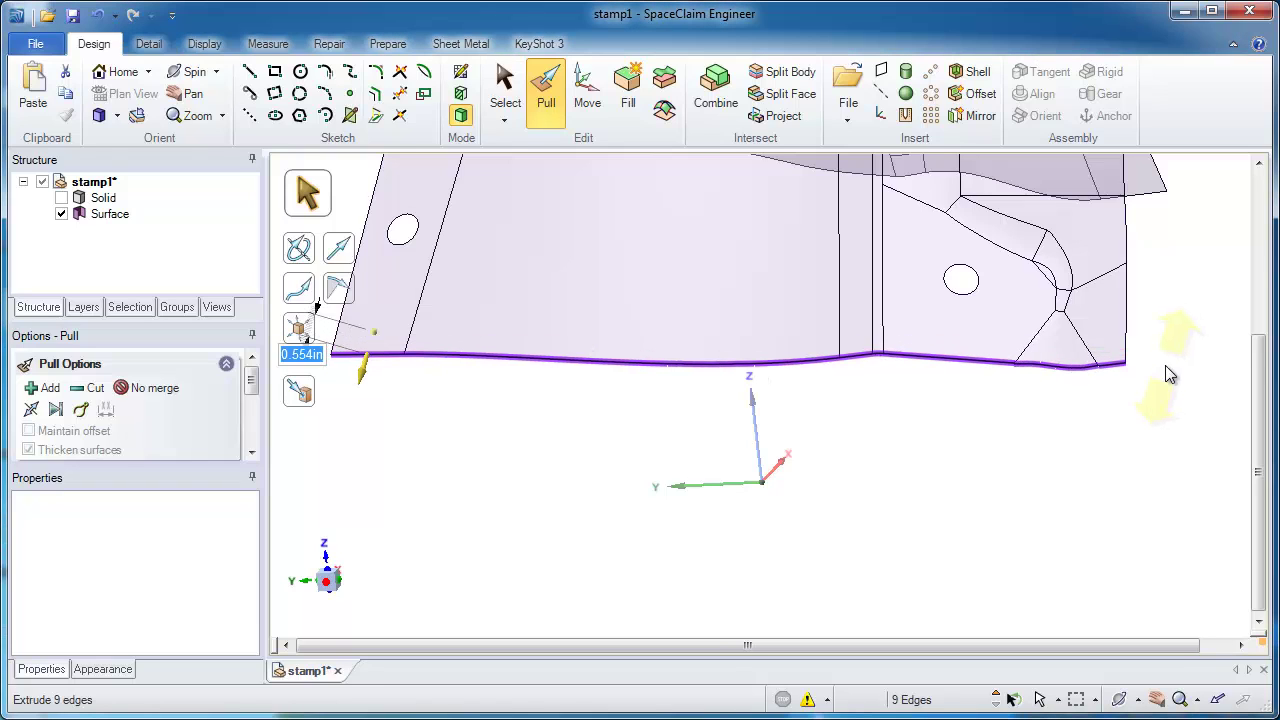
pyautogui.click(1068, 437)
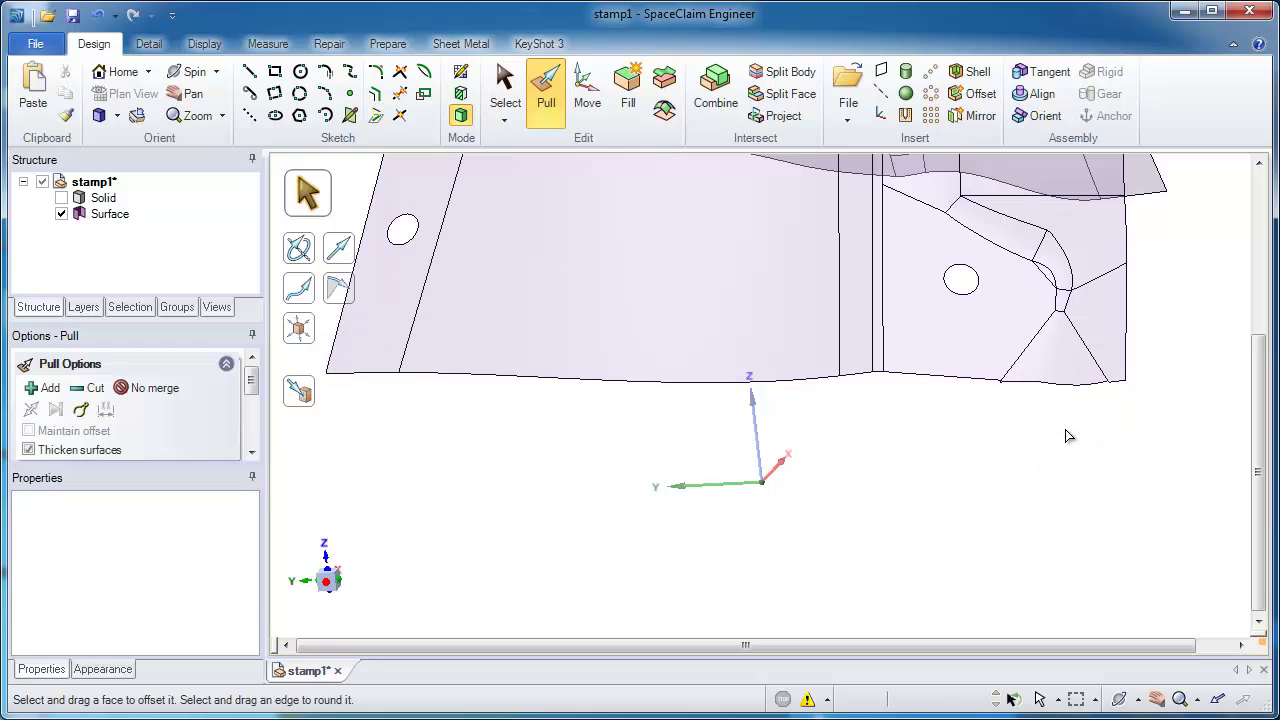
# Pull the wavy outer edge of the triangular corner face outward past the corner vertices of both neighbouring faces.
pyautogui.keyDown('ctrl'); pyautogui.moveTo(1070, 397); pyautogui.dragTo(1055, 636, button='middle'); pyautogui.keyUp('ctrl')
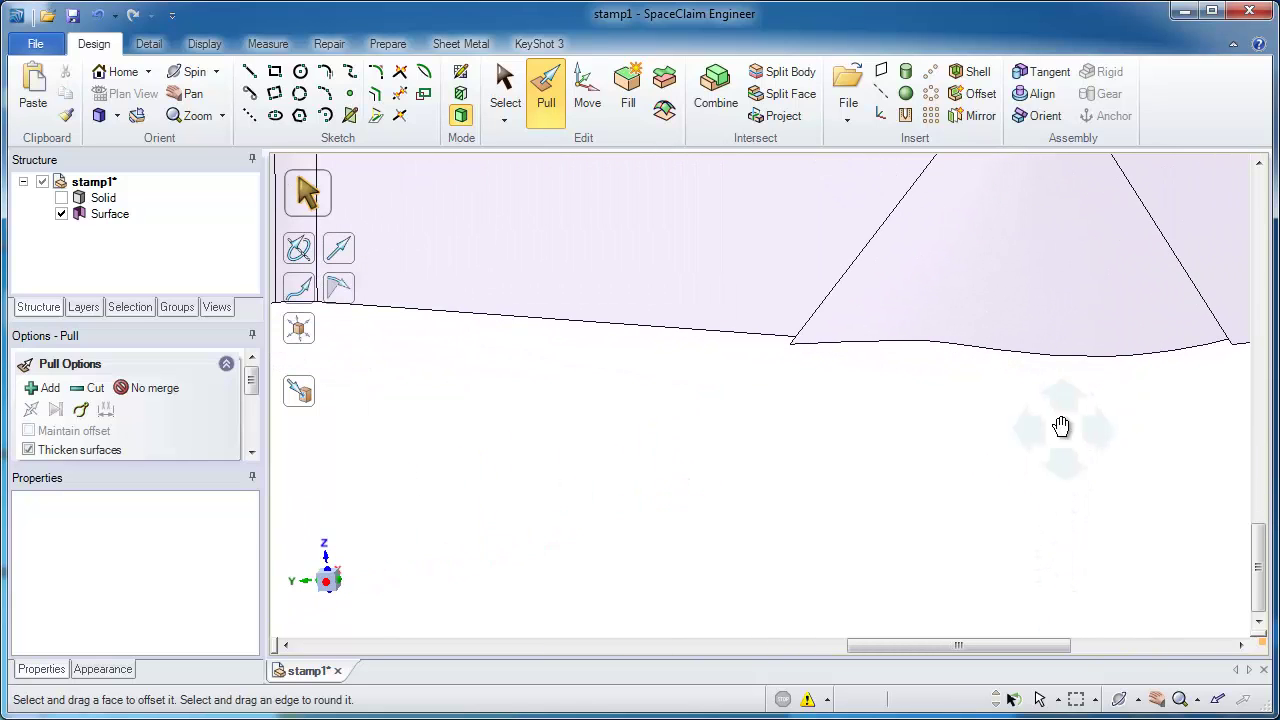
pyautogui.keyDown('shift'); pyautogui.moveTo(1061, 427); pyautogui.dragTo(828, 428, button='middle'); pyautogui.keyUp('shift')
pyautogui.click(835, 360)
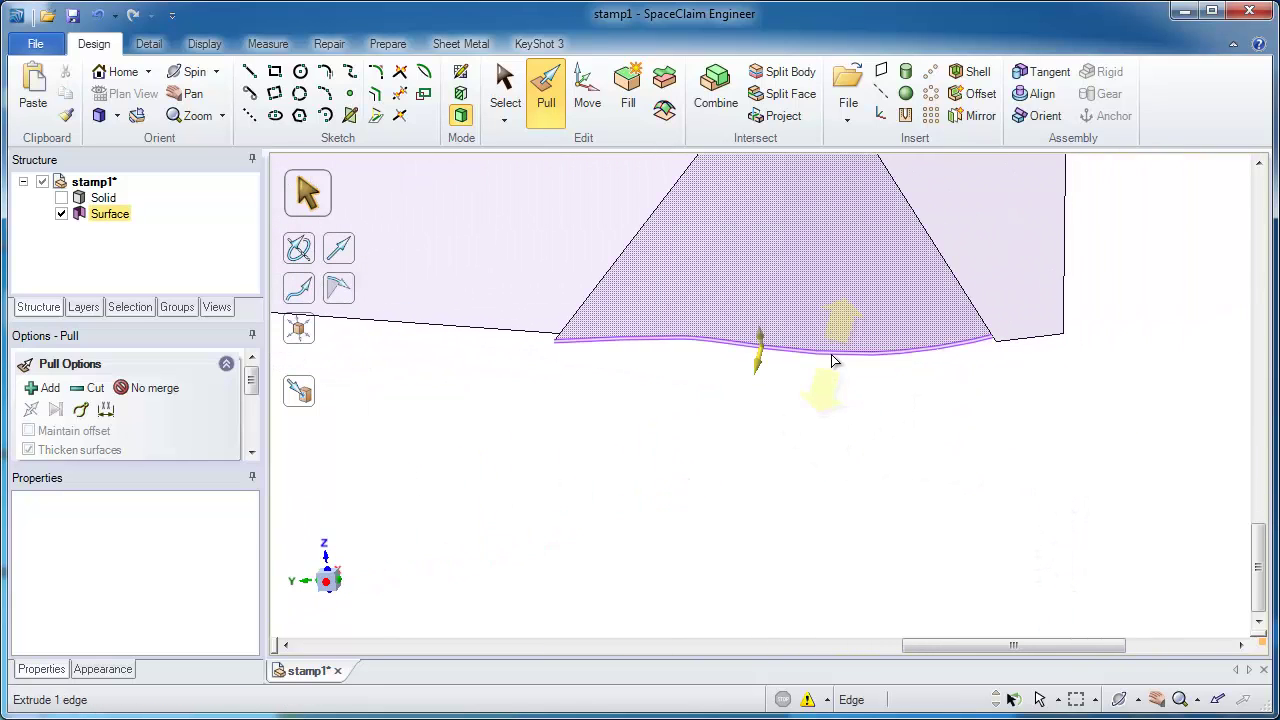
pyautogui.click(935, 355)
pyautogui.moveTo(950, 379); pyautogui.dragTo(941, 430)
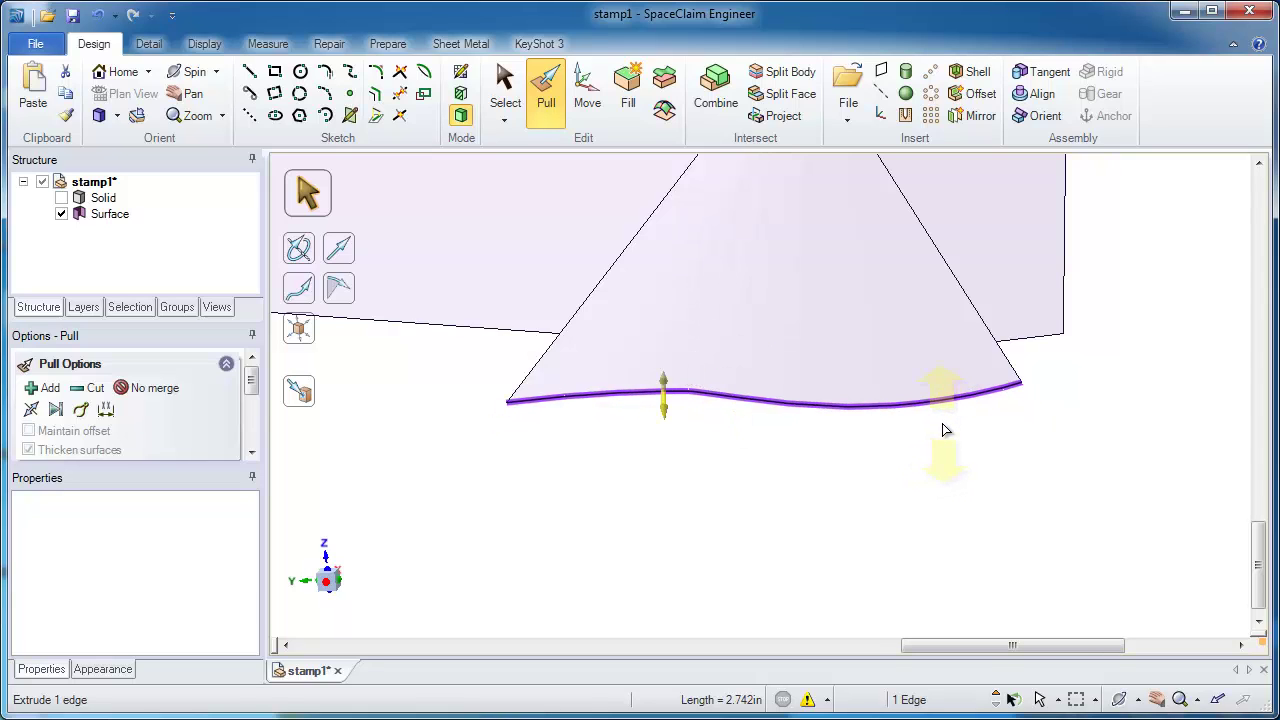
pyautogui.click(853, 270)
# Split the extended triangular face between the two neighbouring corner vertices and delete the leftover outer strip.
pyautogui.click(790, 94)
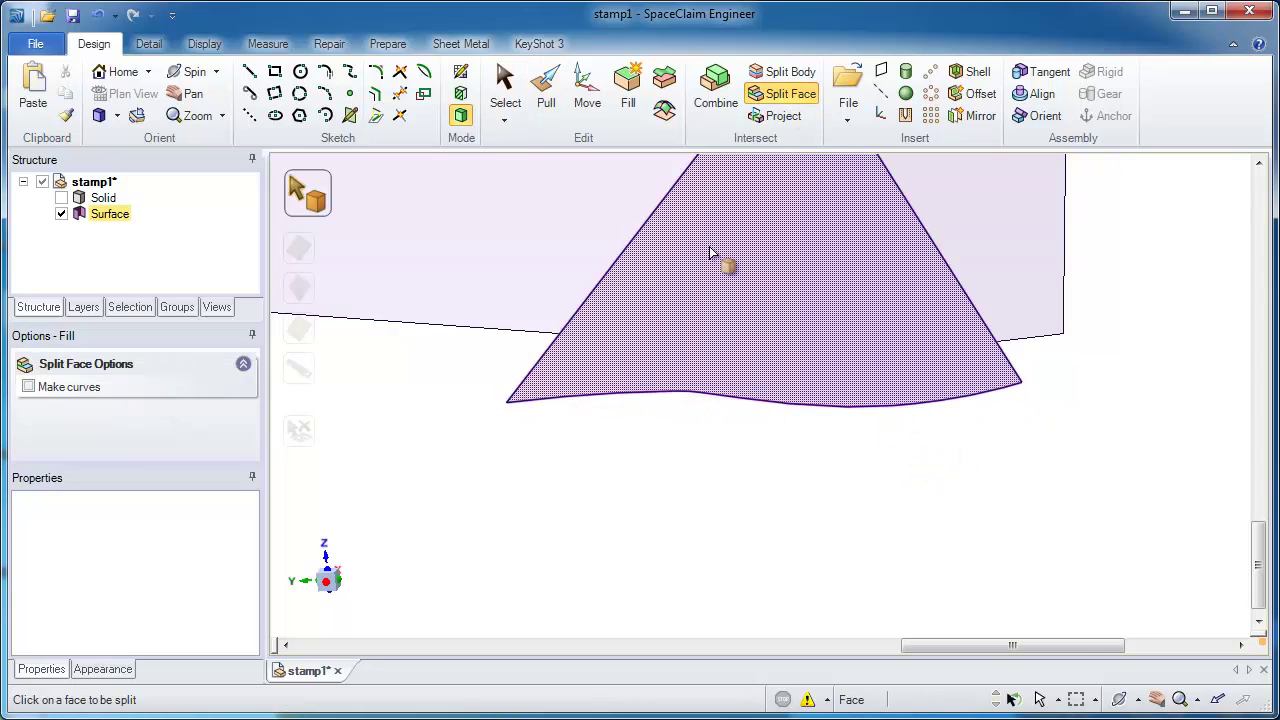
pyautogui.click(645, 342)
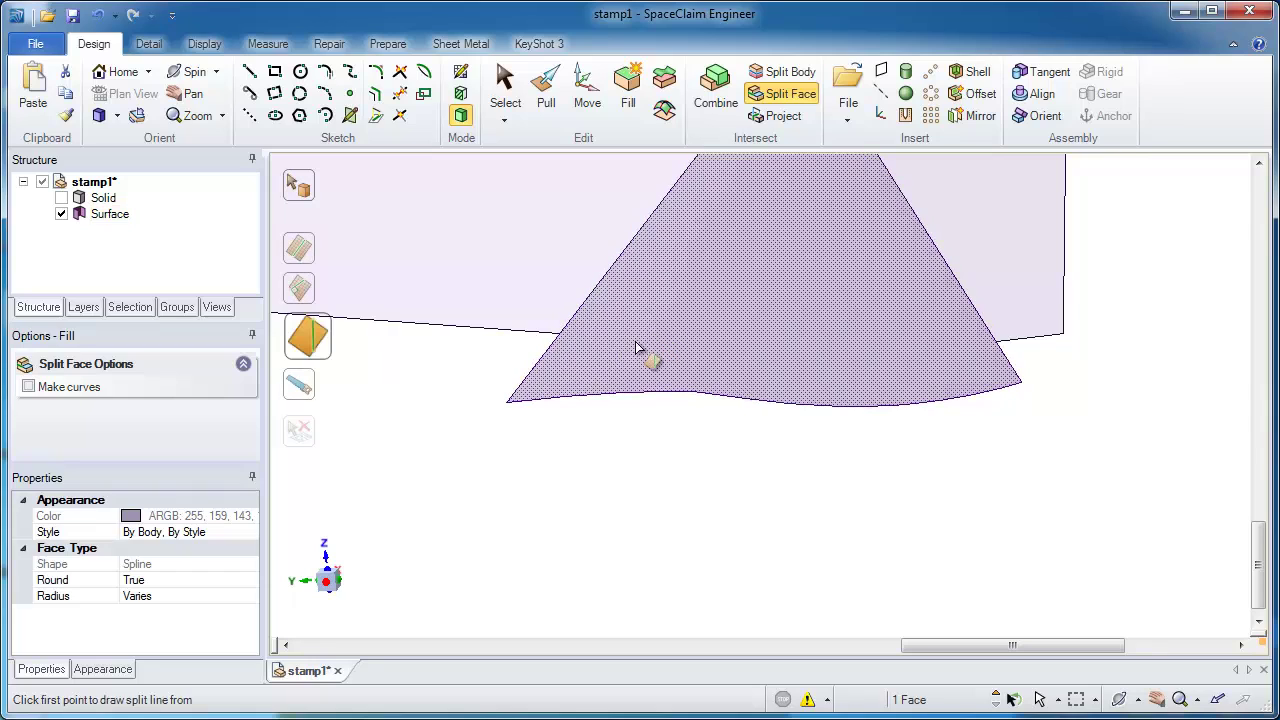
pyautogui.click(561, 340)
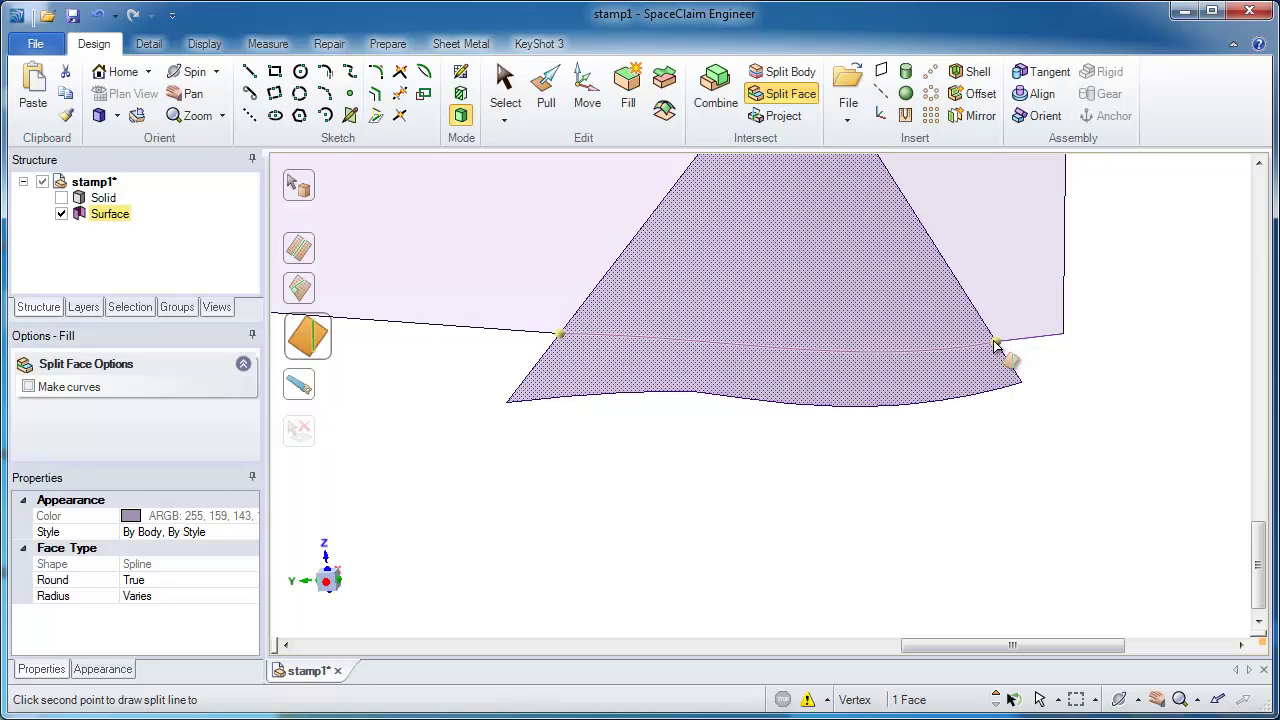
pyautogui.click(995, 344)
pyautogui.press('Escape')
pyautogui.click(940, 395)
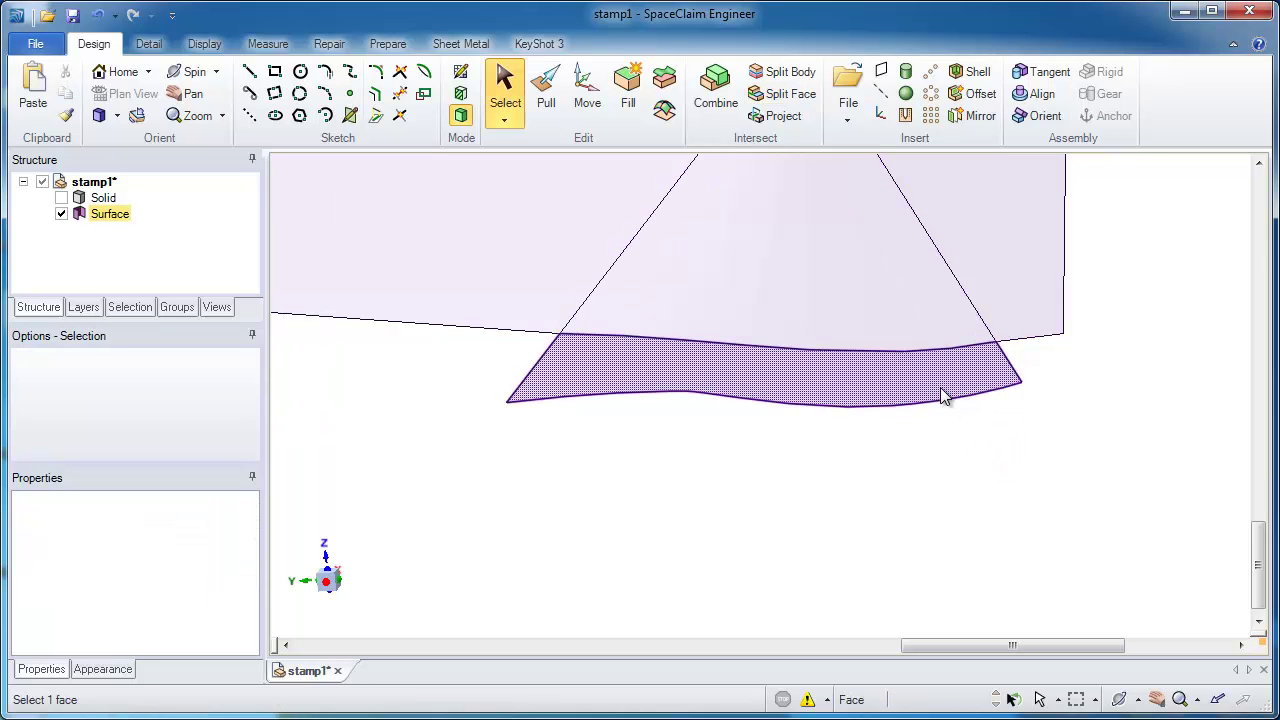
pyautogui.press('Delete')
# Pull four edges of the next boundary side outward together, leaving out the rounded transition edges between them.
pyautogui.moveTo(1042, 340); pyautogui.dragTo(609, 418, button='middle')
pyautogui.moveTo(942, 338)
pyautogui.mouseDown(button='middle')
pyautogui.moveTo(814, 351)
pyautogui.moveTo(809, 497)
pyautogui.moveTo(905, 536)
pyautogui.moveTo(820, 506)
pyautogui.moveTo(714, 286)
pyautogui.moveTo(723, 343)
pyautogui.moveTo(691, 386)
pyautogui.moveTo(703, 432)
pyautogui.mouseUp(button='middle')
pyautogui.click(723, 343)
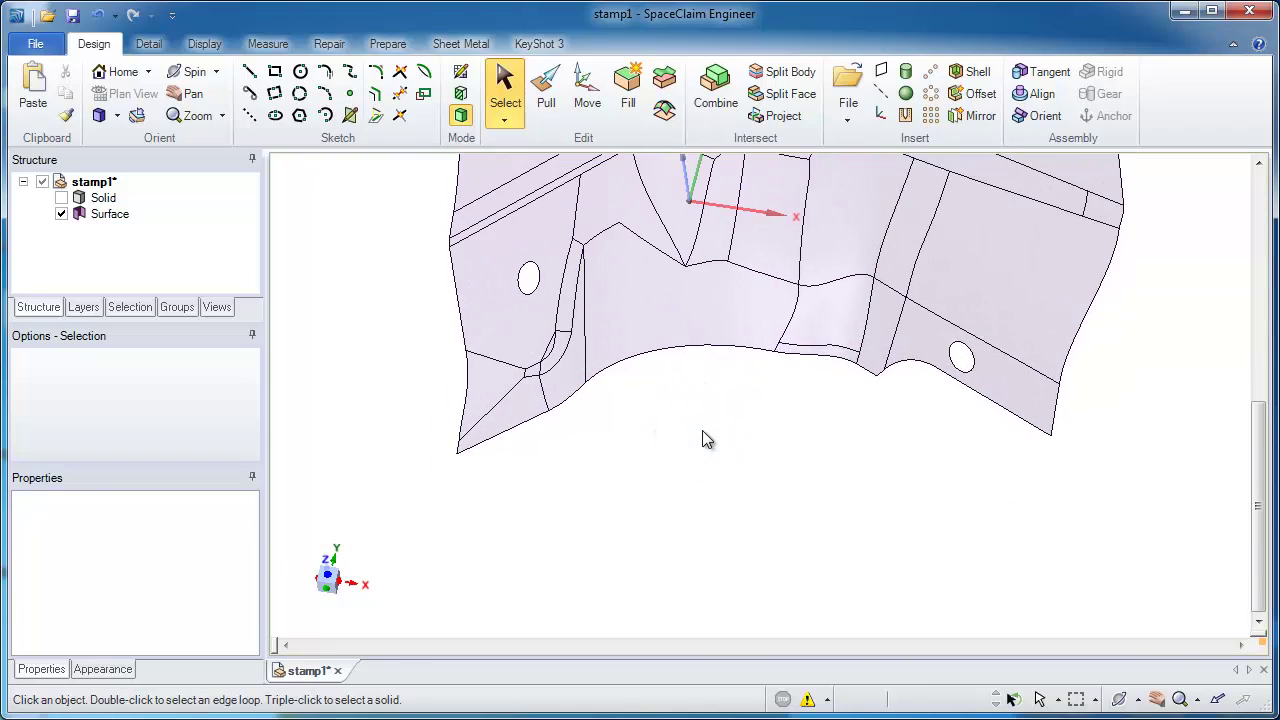
pyautogui.press('p')
pyautogui.click(512, 428)
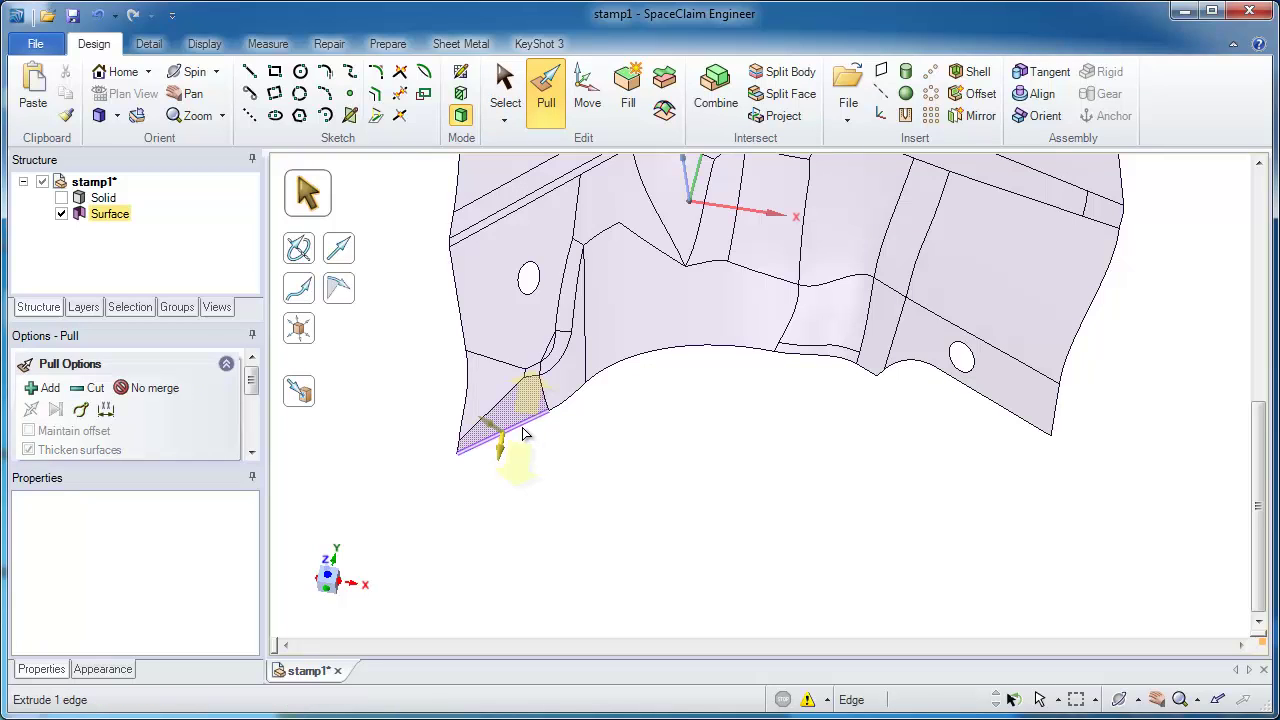
pyautogui.keyDown('ctrl'); pyautogui.click(720, 346); pyautogui.keyUp('ctrl')
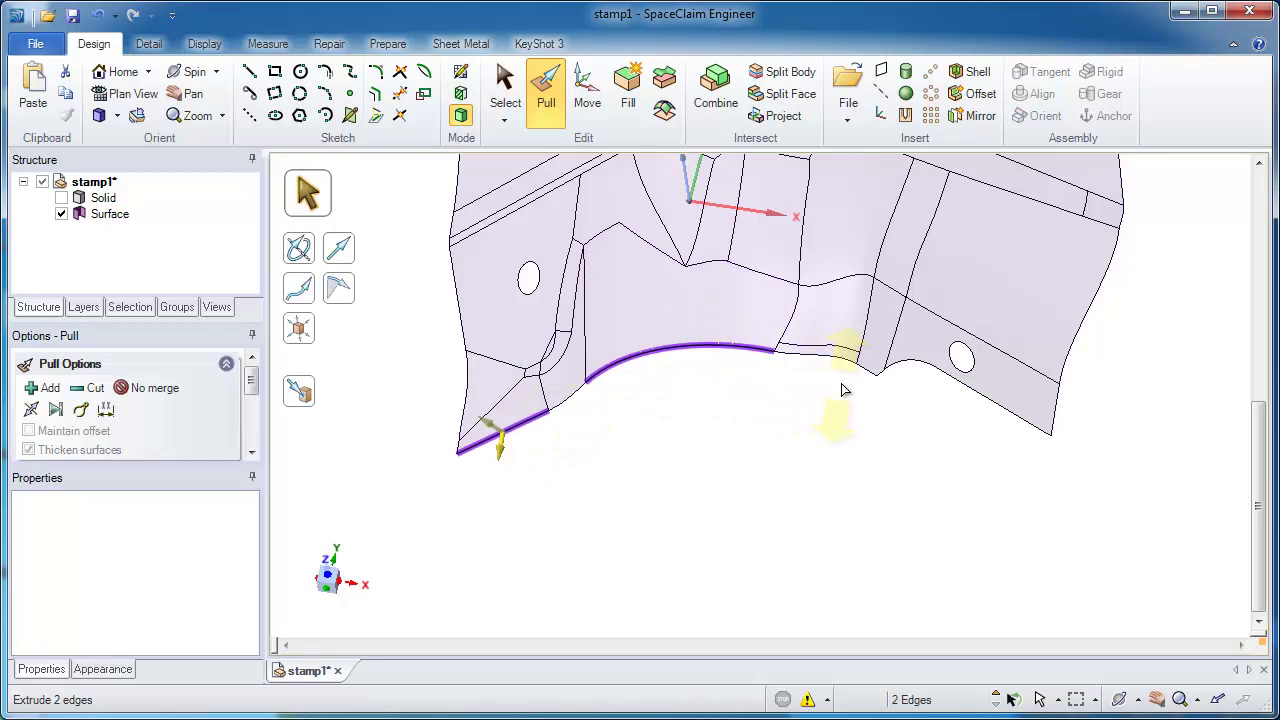
pyautogui.keyDown('ctrl'); pyautogui.click(868, 369); pyautogui.keyUp('ctrl')
pyautogui.keyDown('ctrl'); pyautogui.click(925, 388); pyautogui.keyUp('ctrl')
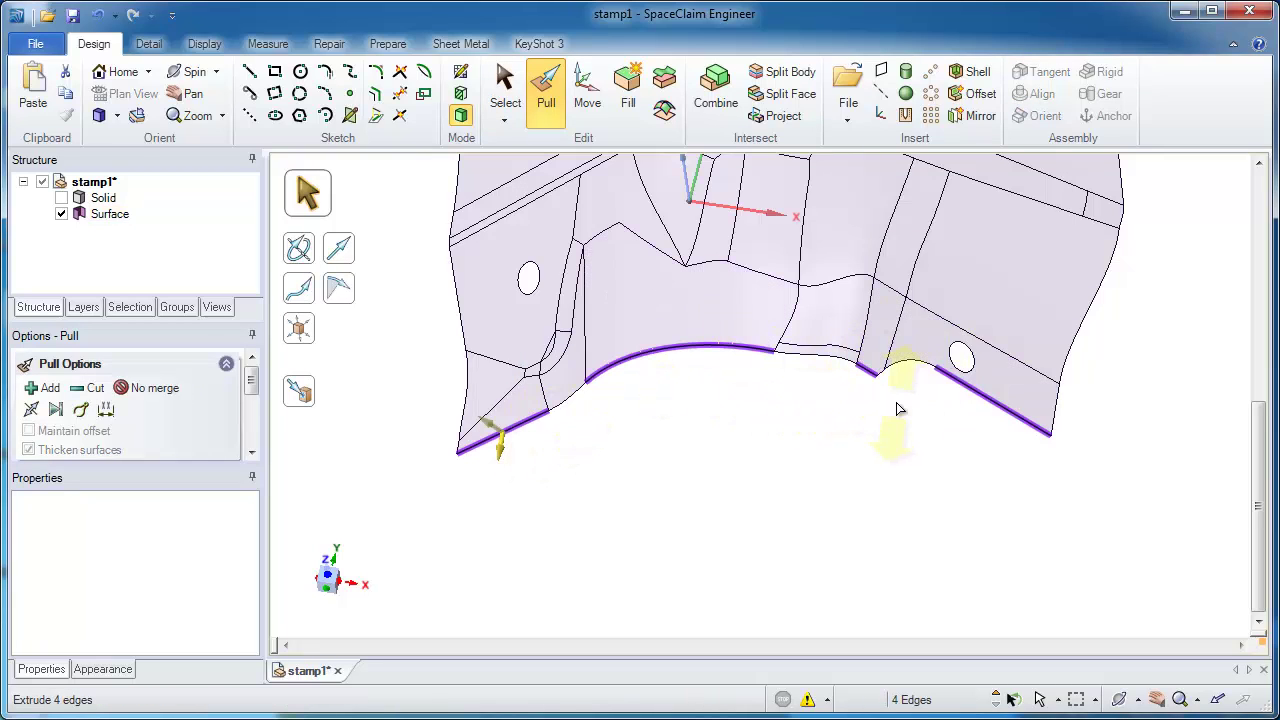
pyautogui.moveTo(894, 420); pyautogui.dragTo(892, 468)
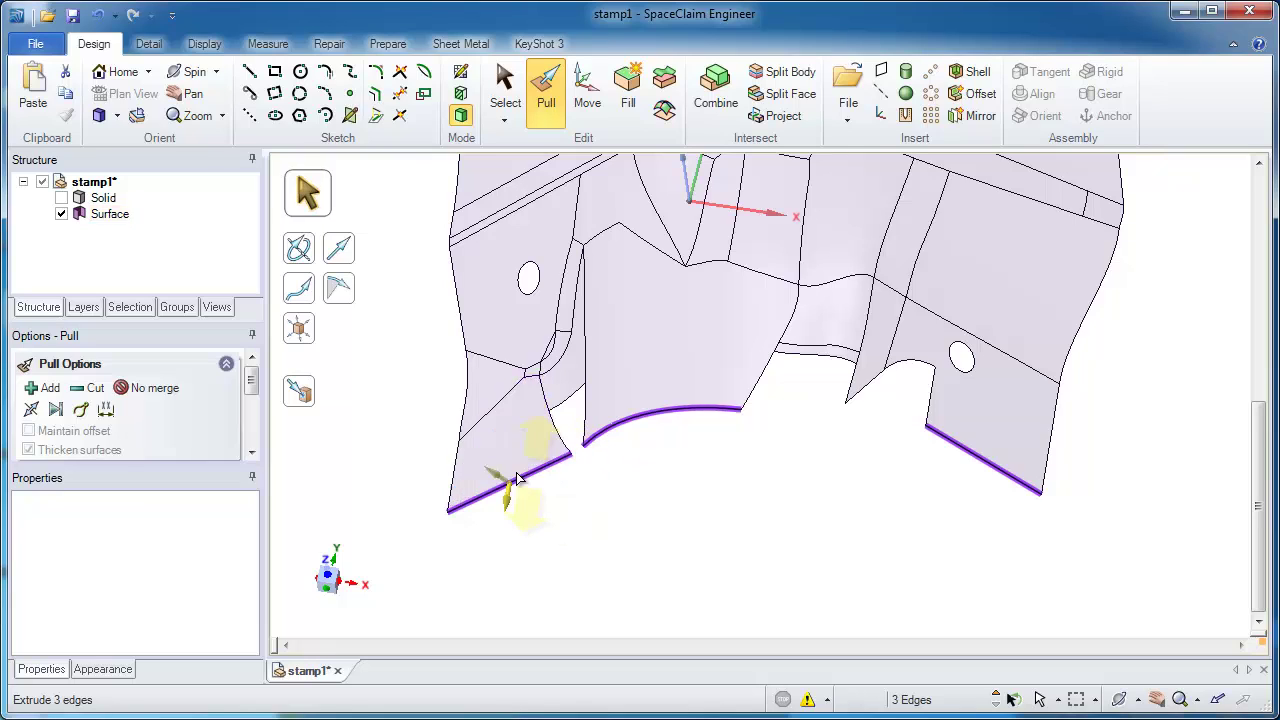
# Extend the short end edge of the narrow strip beside the hole flange outward by about 0.87 in.
pyautogui.scroll(2, 885, 445)
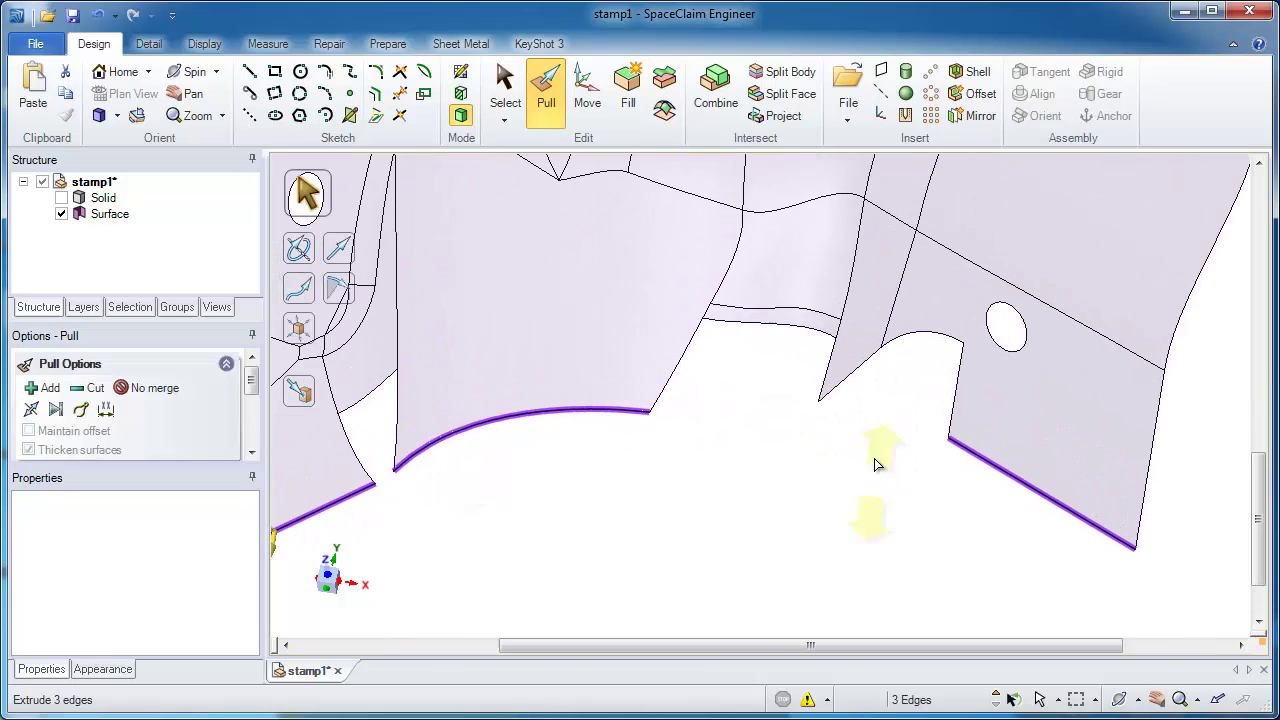
pyautogui.click(869, 415)
pyautogui.moveTo(868, 415); pyautogui.dragTo(815, 420, button='middle')
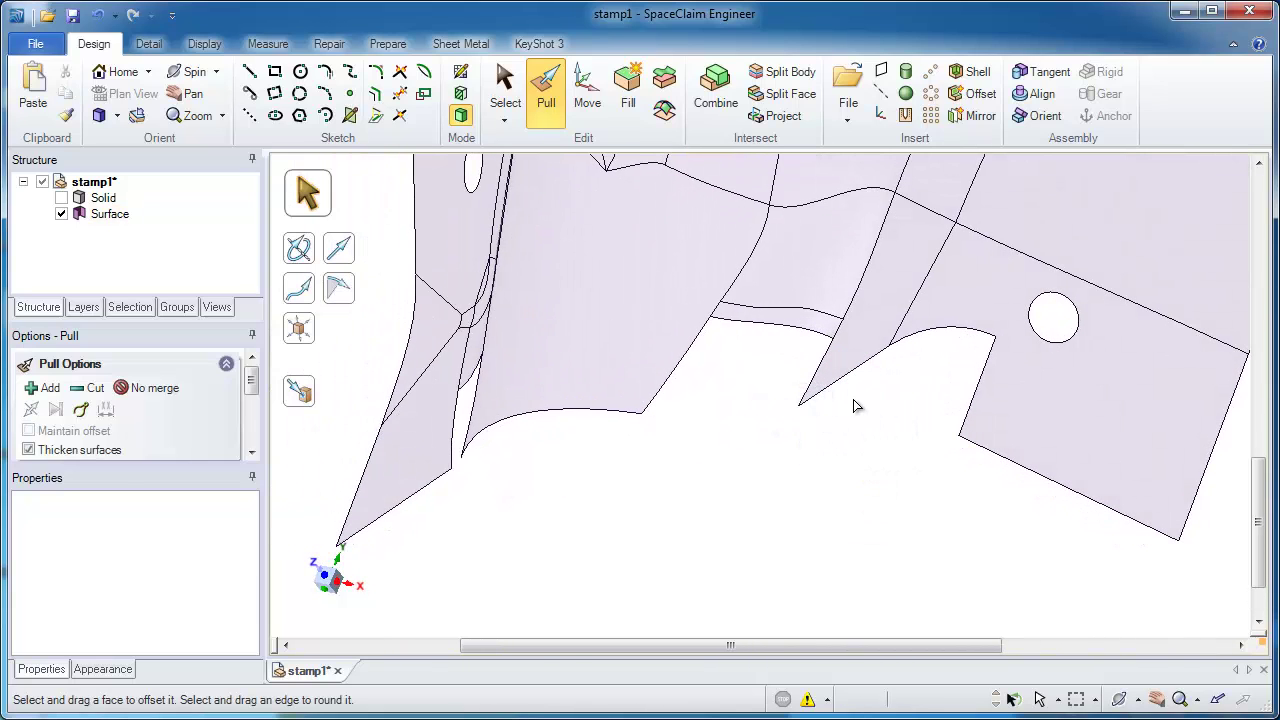
pyautogui.click(857, 379)
pyautogui.moveTo(857, 379); pyautogui.dragTo(832, 332, button='middle')
pyautogui.moveTo(838, 324); pyautogui.dragTo(815, 394)
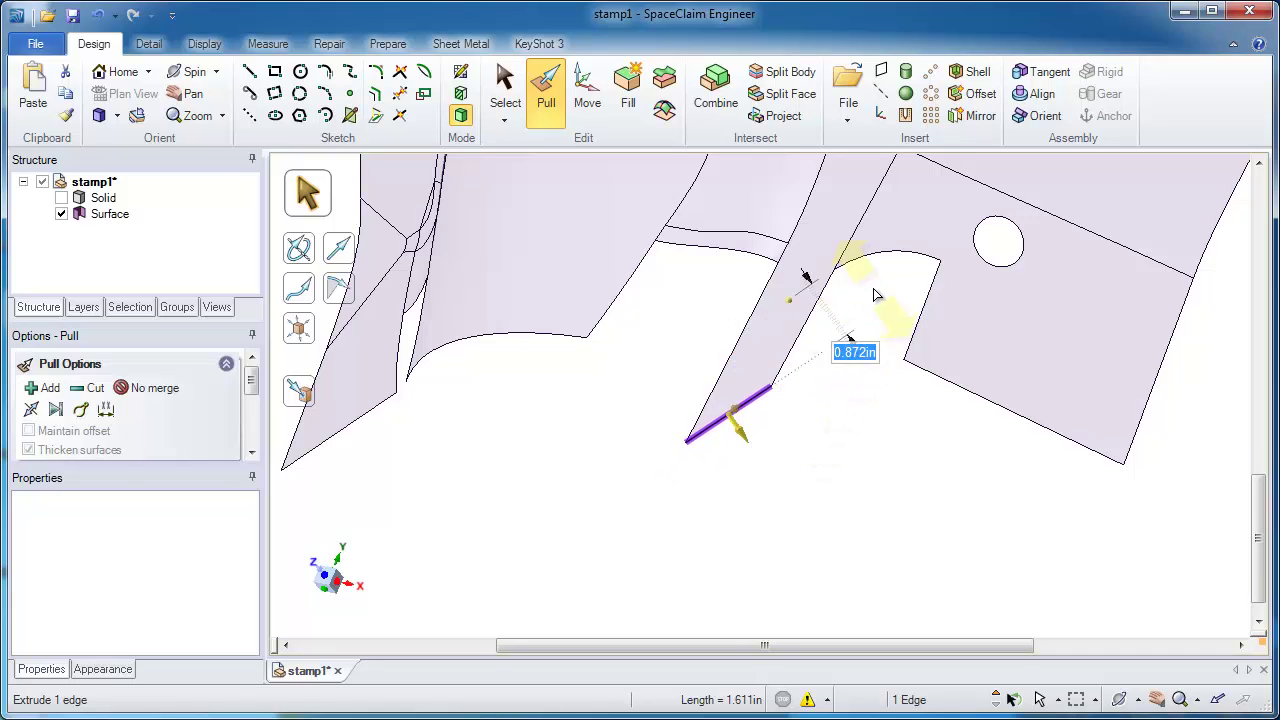
# Fill the notch in the hole flange using its arc and side edges, and fill the remaining slanted edge to square the corner.
pyautogui.click(864, 262)
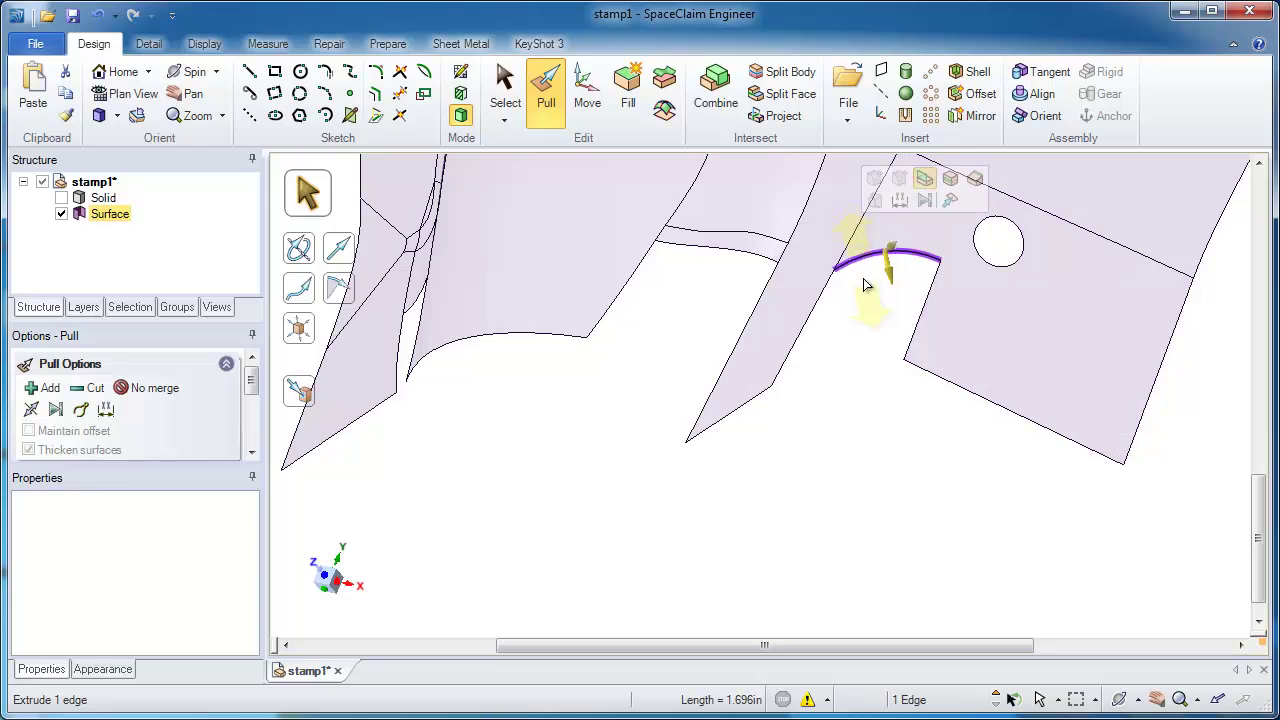
pyautogui.keyDown('ctrl'); pyautogui.click(913, 340); pyautogui.keyUp('ctrl')
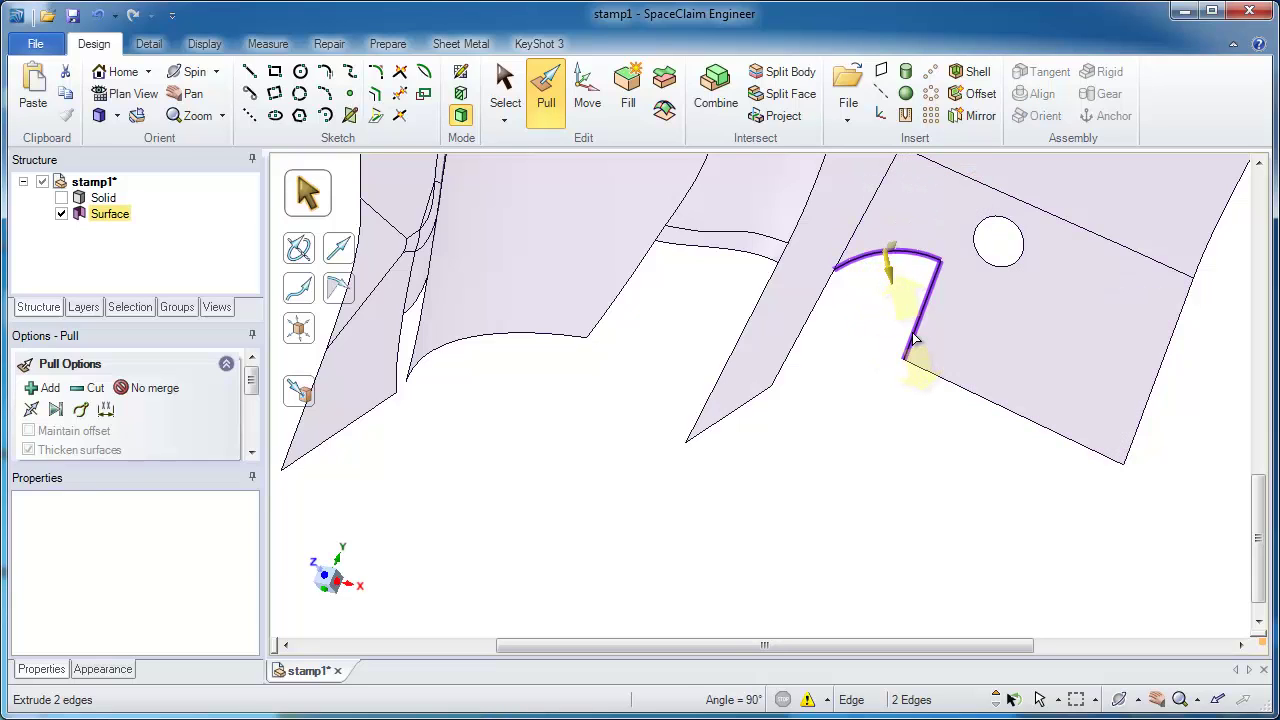
pyautogui.click(638, 106)
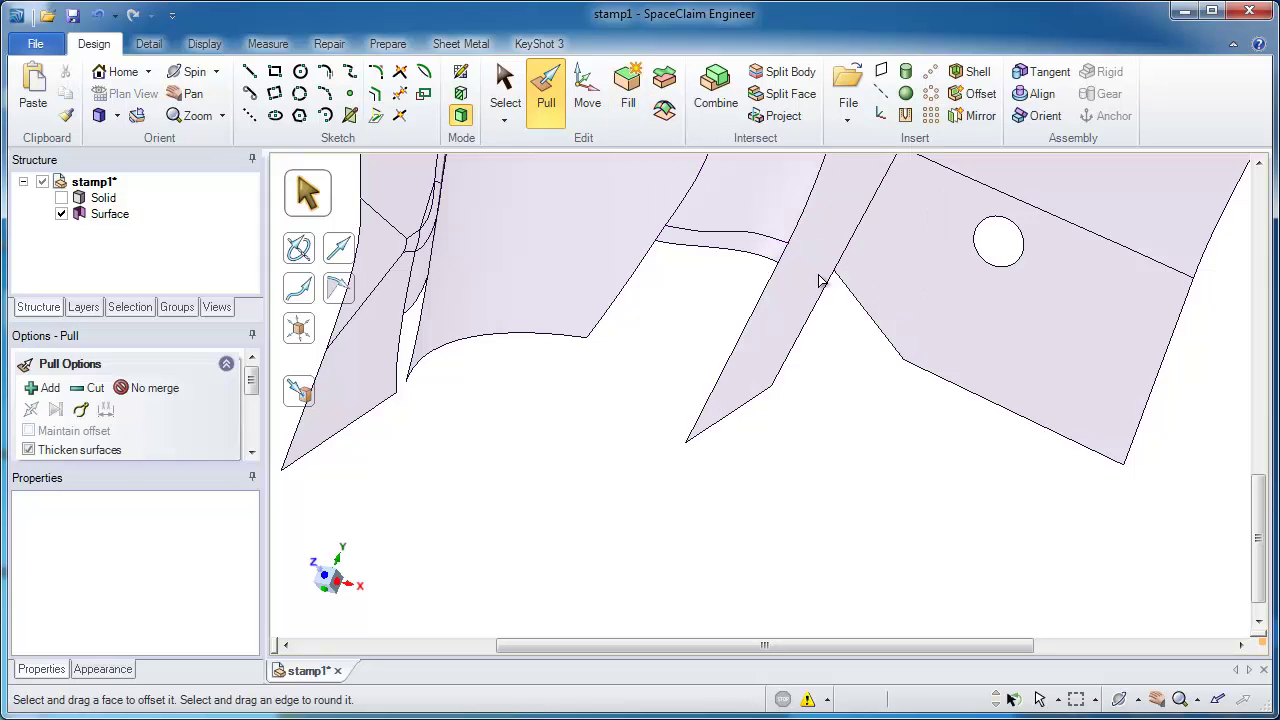
pyautogui.click(873, 322)
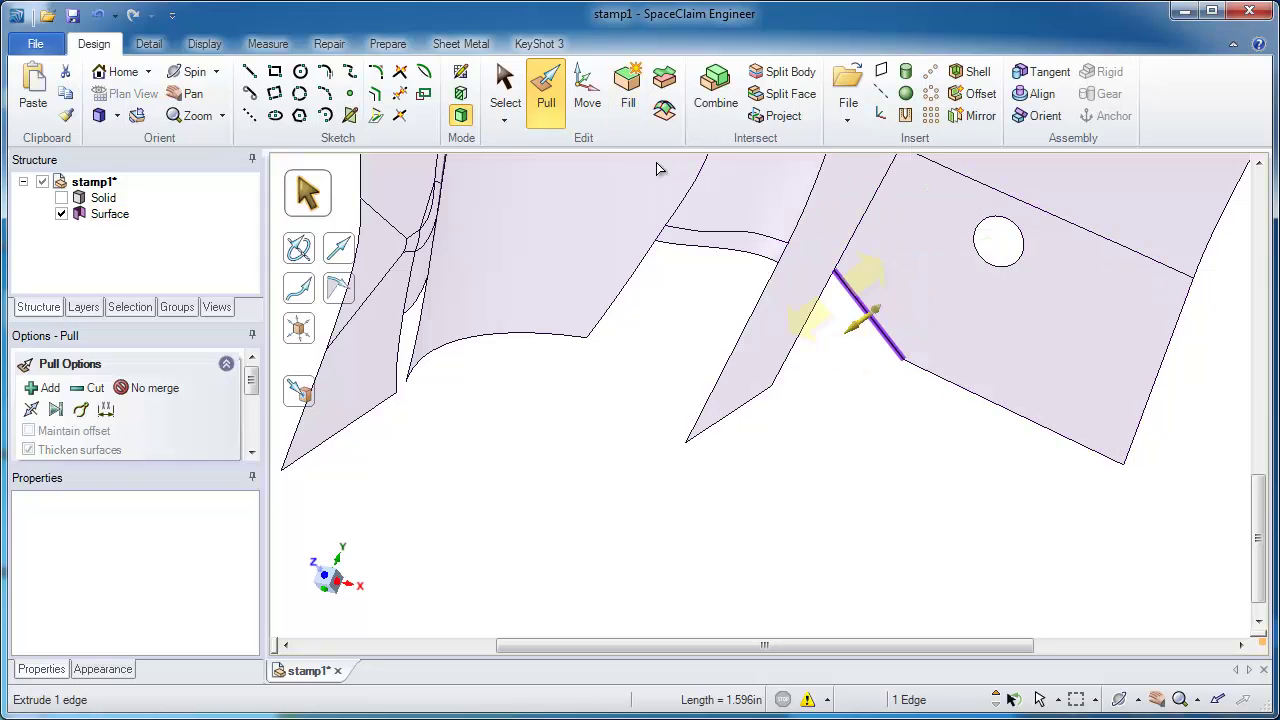
pyautogui.click(630, 100)
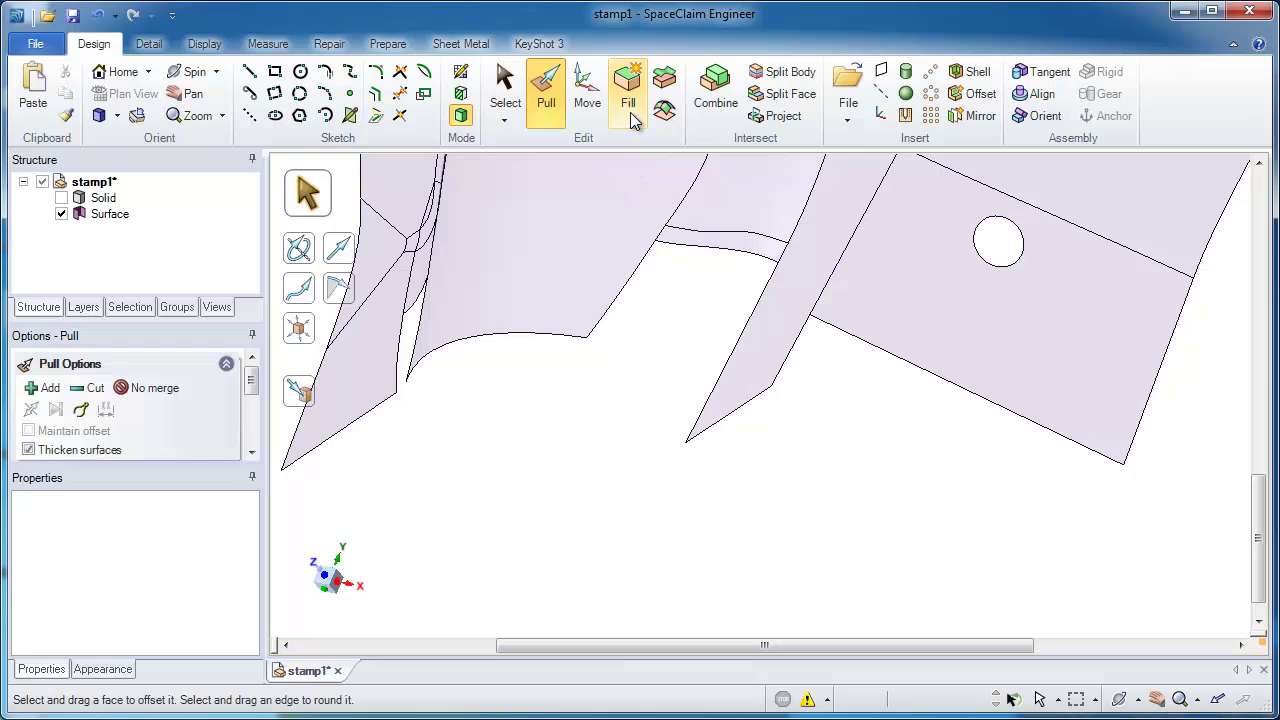
# Extend the hole flange's long outer edge up to the inner corner vertex of the narrow strip.
pyautogui.click(845, 336)
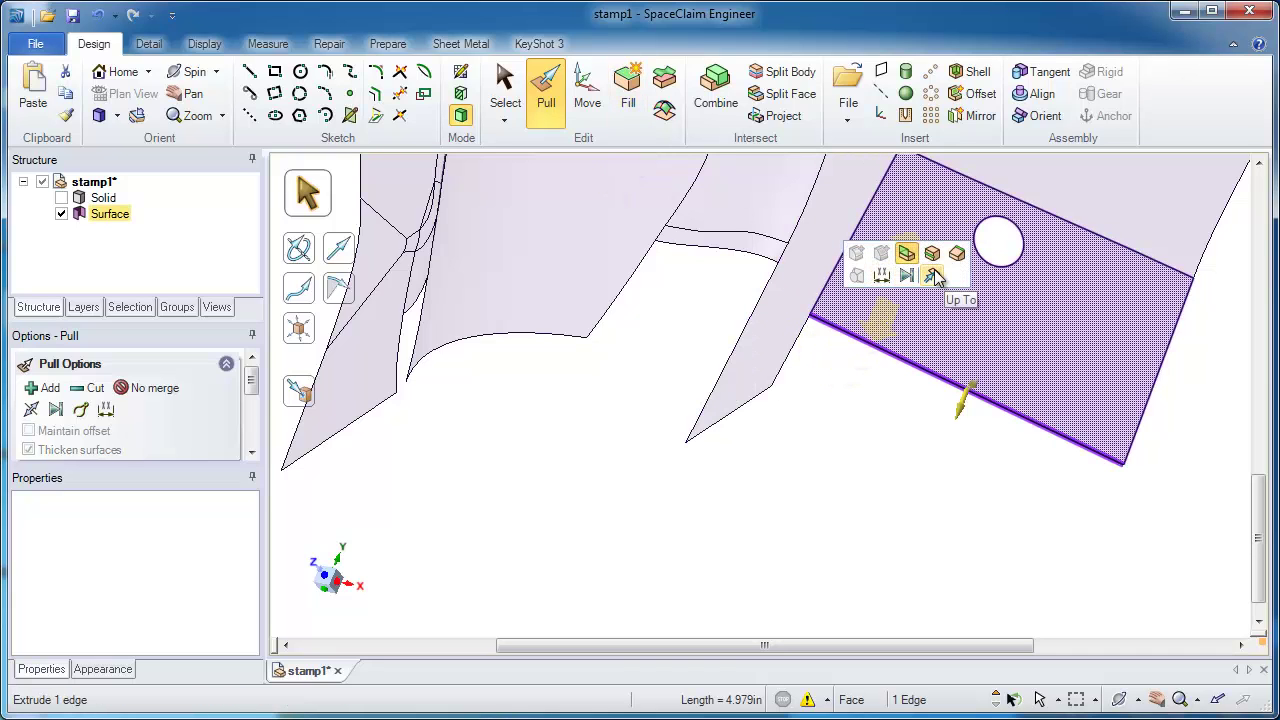
pyautogui.click(935, 280)
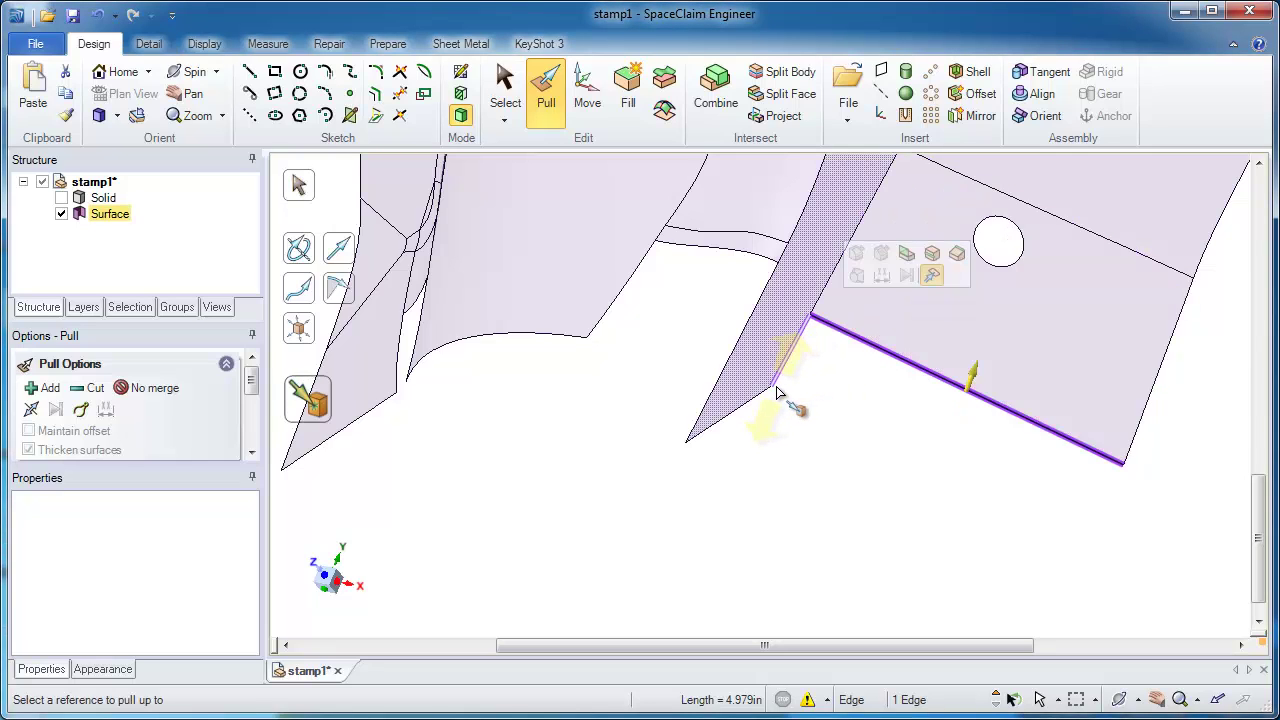
pyautogui.click(772, 388)
pyautogui.click(692, 276)
# Close the gap between the curved face and the narrow strip by blending their facing side edges, guided by the rounded edge.
pyautogui.moveTo(762, 350); pyautogui.dragTo(800, 354, button='middle')
pyautogui.click(800, 354)
pyautogui.click(750, 327)
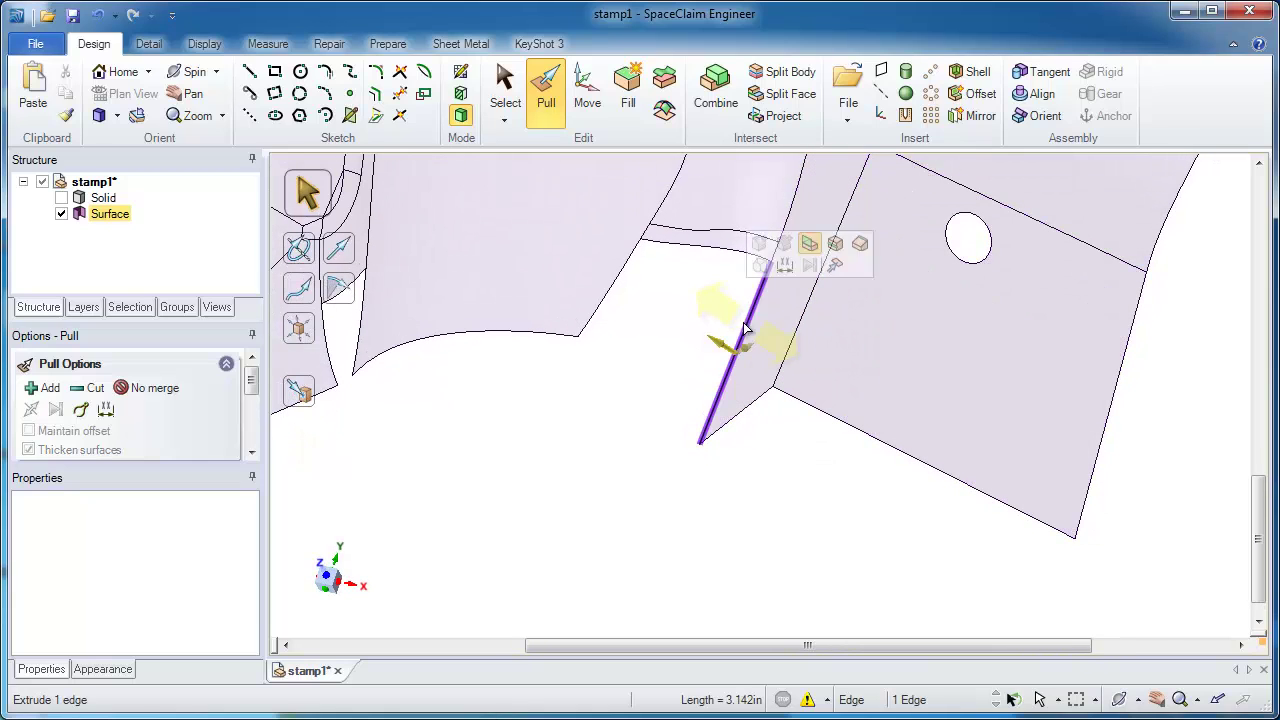
pyautogui.keyDown('ctrl'); pyautogui.click(609, 294); pyautogui.keyUp('ctrl')
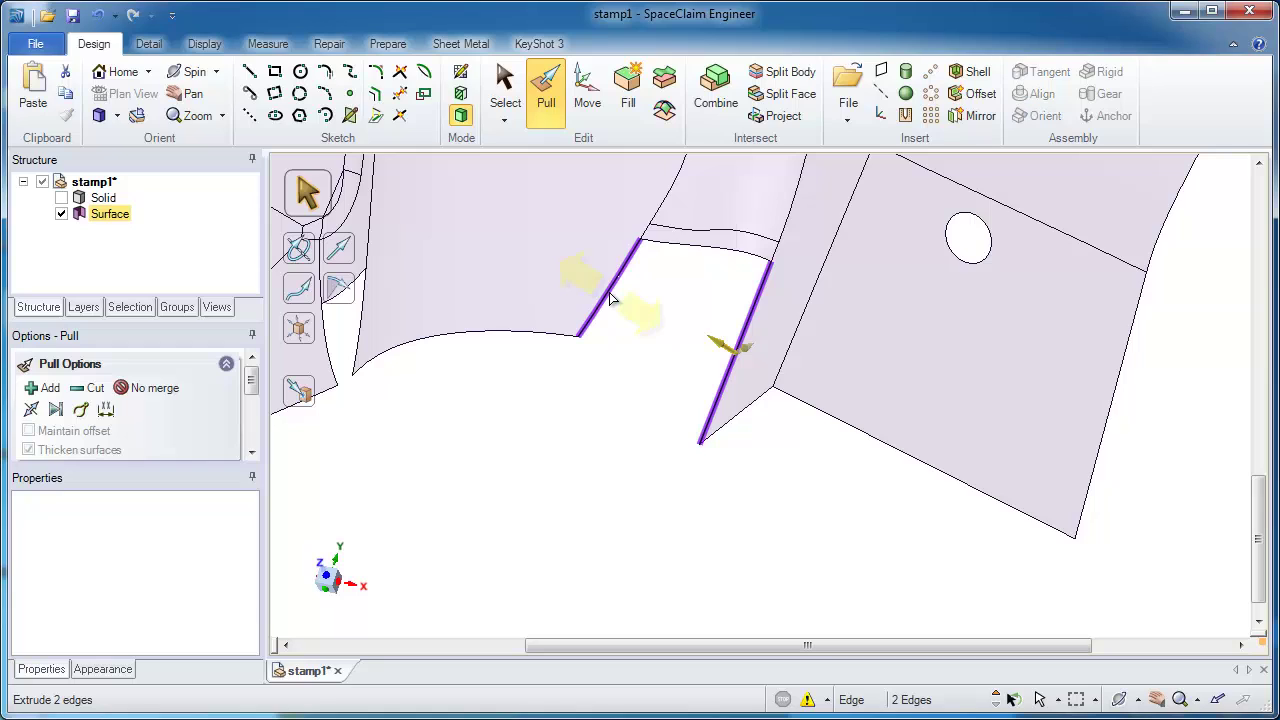
pyautogui.keyDown('alt'); pyautogui.click(739, 254); pyautogui.keyUp('alt')
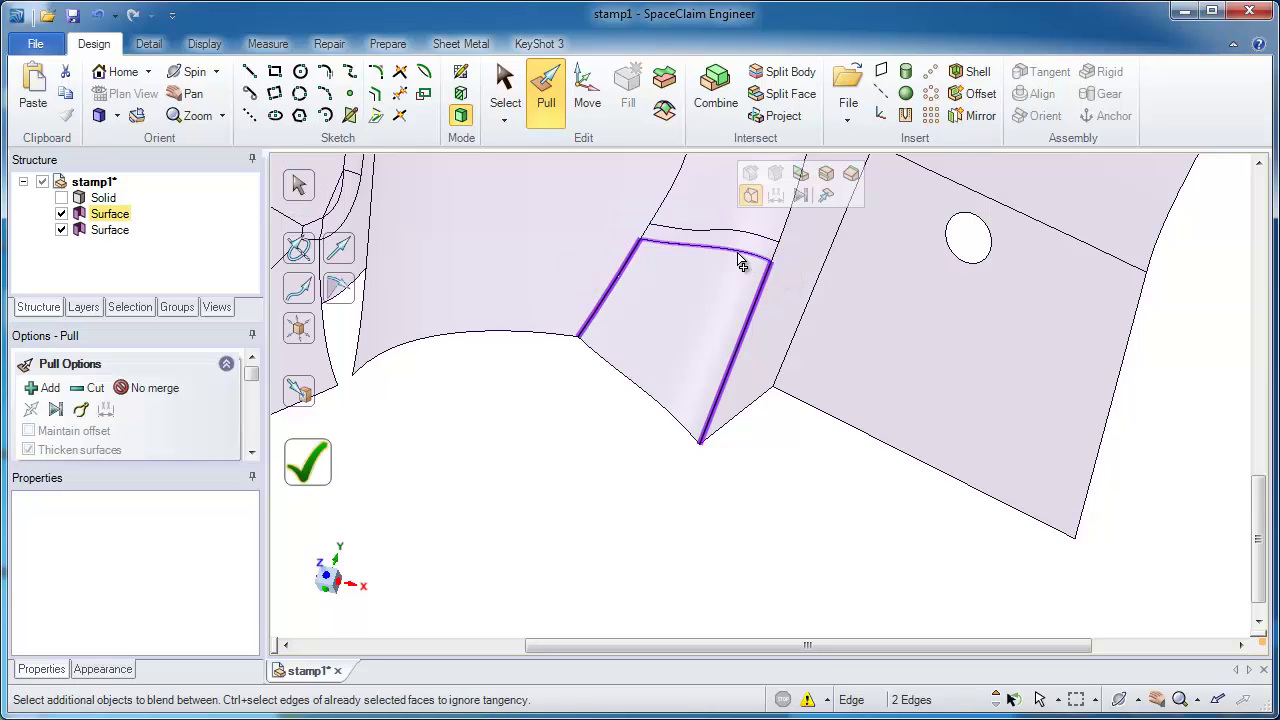
pyautogui.click(318, 463)
# Close the small gap between the corner face and the curved face by blending their side edges along the connecting edge.
pyautogui.keyDown('shift'); pyautogui.moveTo(403, 417); pyautogui.dragTo(603, 403, button='middle'); pyautogui.keyUp('shift')
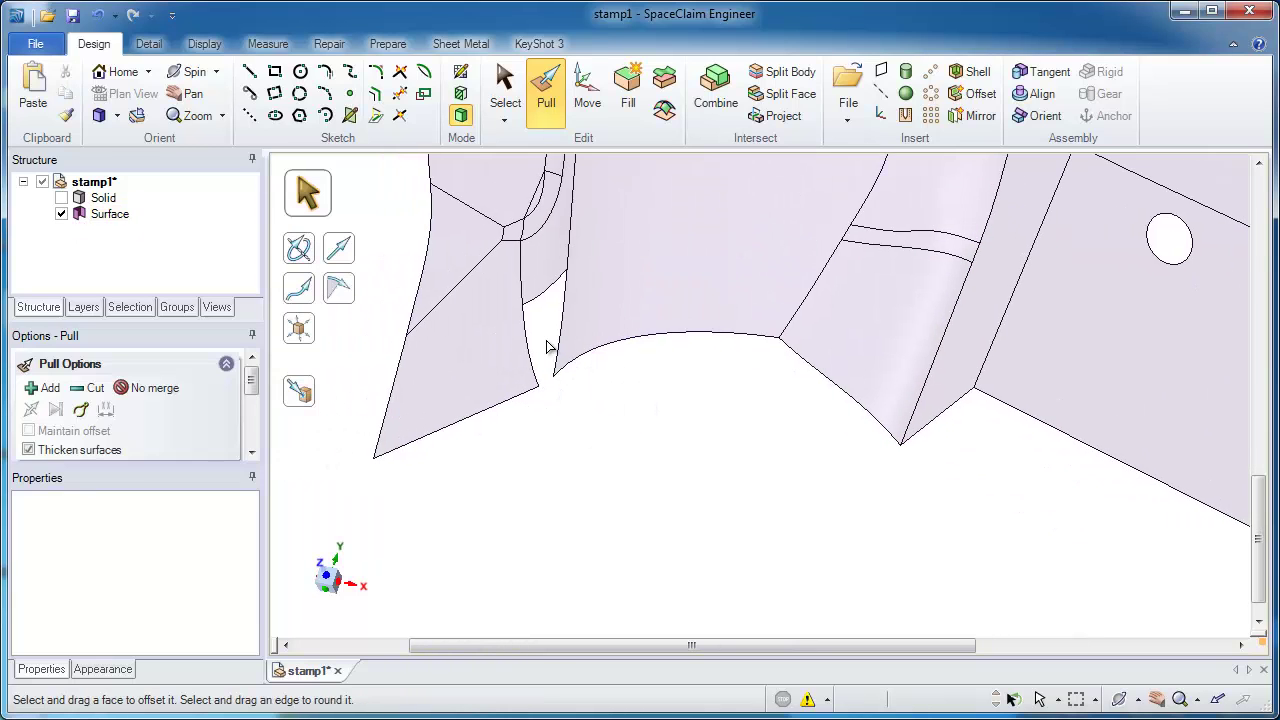
pyautogui.moveTo(547, 339); pyautogui.dragTo(586, 336, button='middle')
pyautogui.scroll(4, 545, 312)
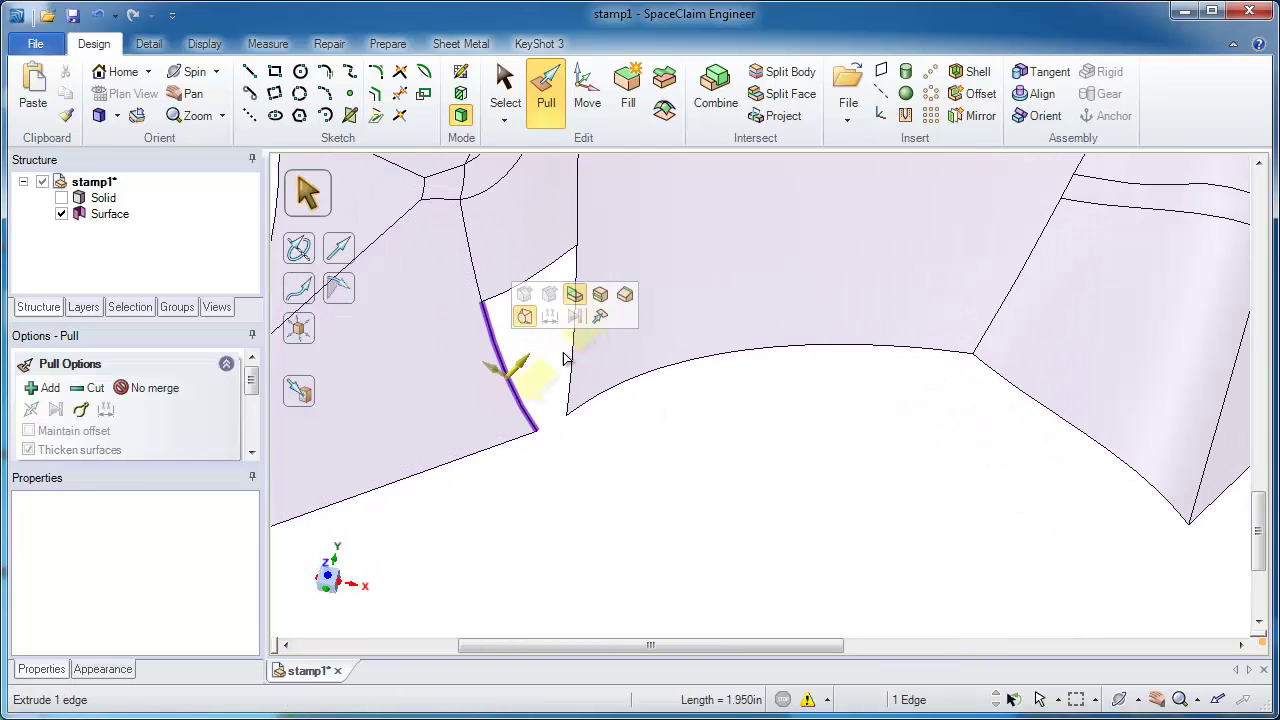
pyautogui.keyDown('ctrl'); pyautogui.click(570, 350); pyautogui.keyUp('ctrl')
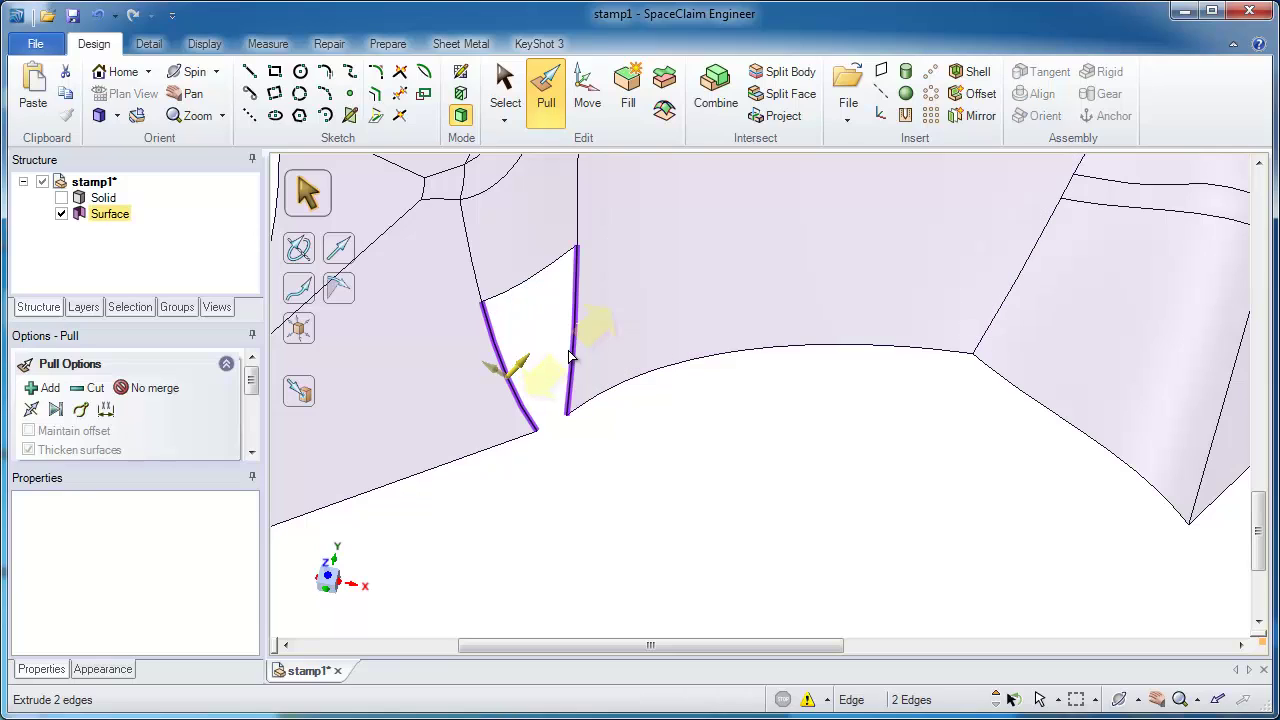
pyautogui.keyDown('alt'); pyautogui.click(528, 281); pyautogui.keyUp('alt')
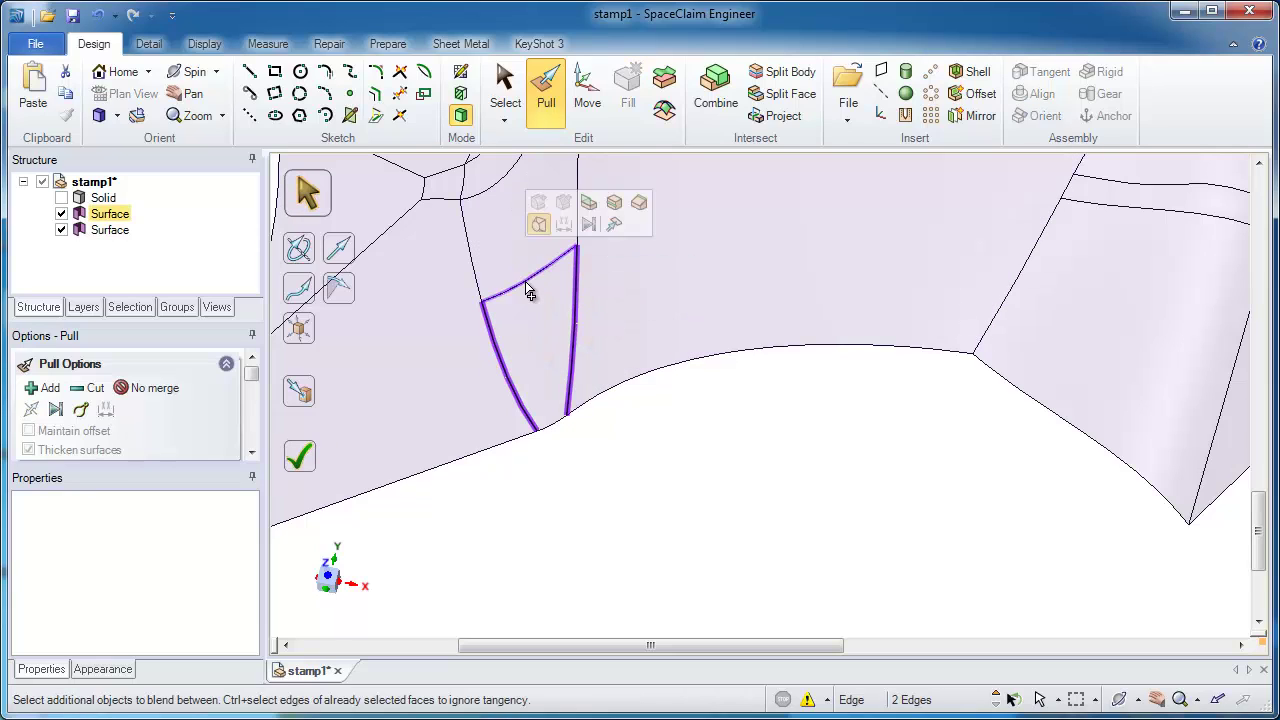
pyautogui.click(311, 457)
# Try to pull the two hole-flange edges and the arc between them outward together, and undo the pull.
pyautogui.keyDown('shift'); pyautogui.moveTo(663, 493); pyautogui.dragTo(663, 333, button='middle'); pyautogui.keyUp('shift')
pyautogui.moveTo(663, 333); pyautogui.dragTo(970, 206, button='middle')
pyautogui.moveTo(502, 212); pyautogui.dragTo(803, 337, button='middle')
pyautogui.click(652, 388)
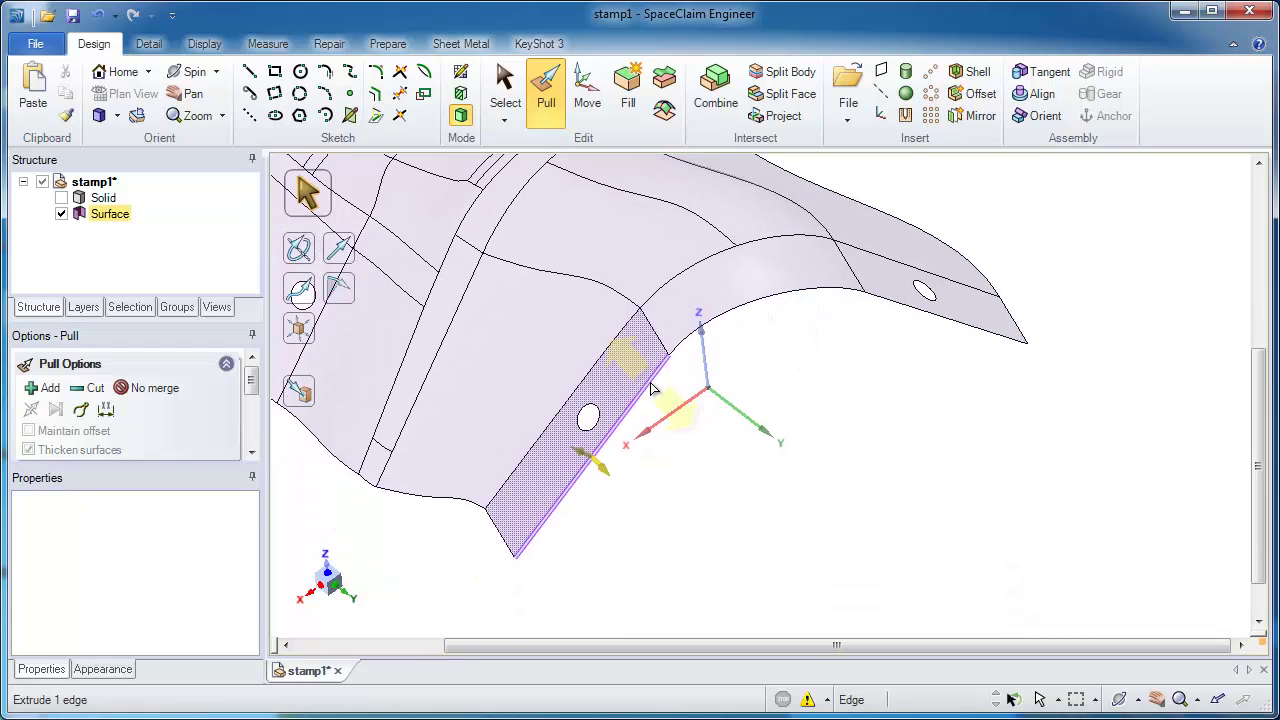
pyautogui.doubleClick(912, 310)
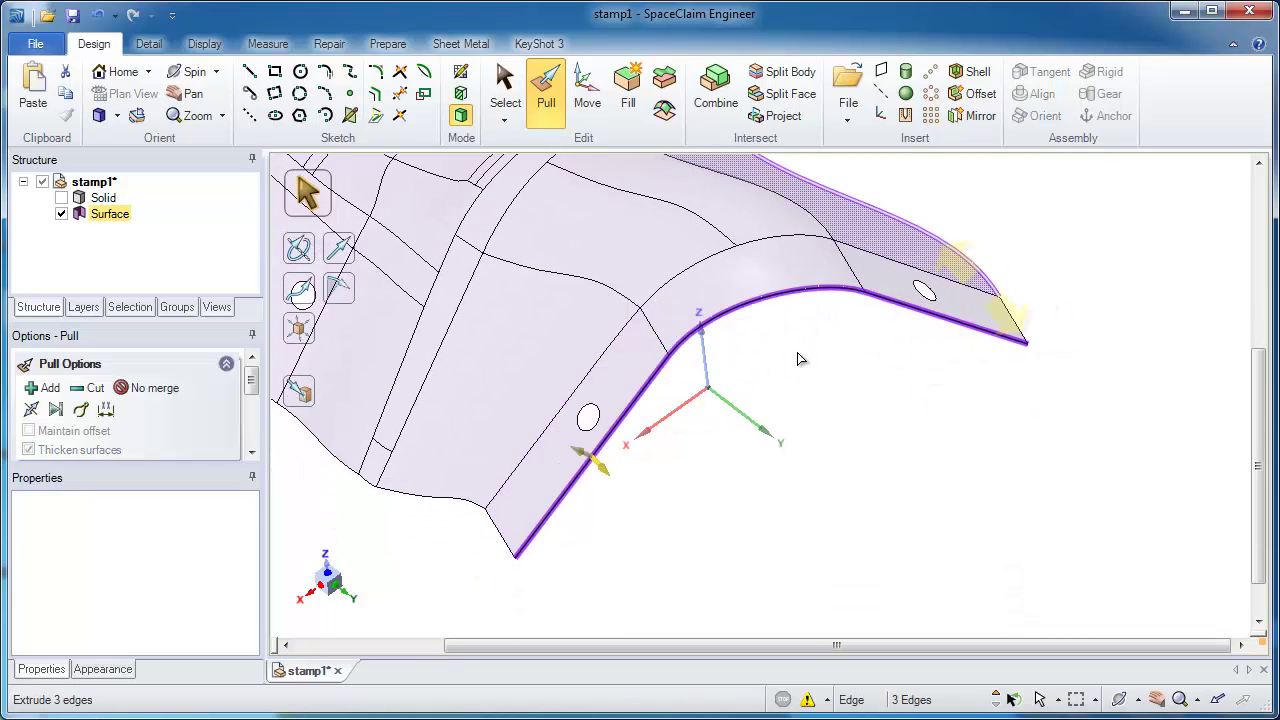
pyautogui.moveTo(790, 356); pyautogui.dragTo(731, 457)
pyautogui.scroll(5, 725, 500)
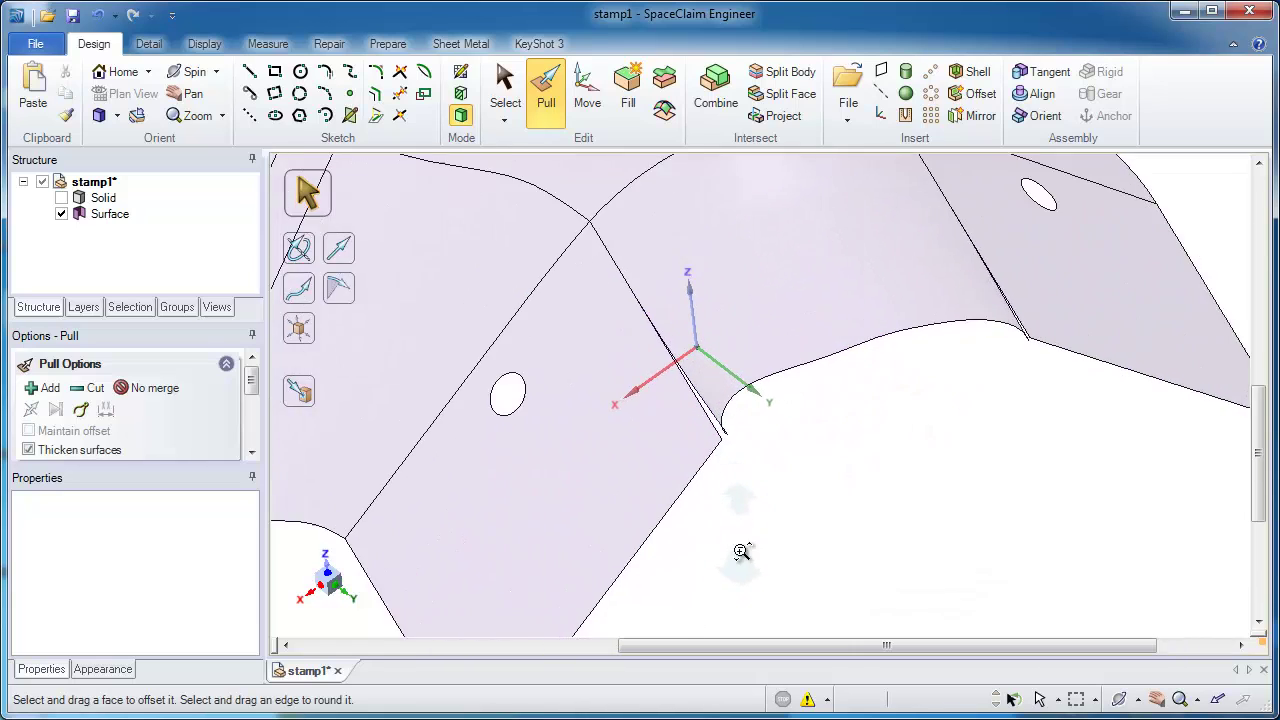
pyautogui.moveTo(702, 427)
pyautogui.mouseDown(button='middle')
pyautogui.moveTo(780, 417)
pyautogui.moveTo(674, 374)
pyautogui.moveTo(574, 297)
pyautogui.moveTo(720, 414)
pyautogui.moveTo(691, 266)
pyautogui.moveTo(795, 438)
pyautogui.mouseUp(button='middle')
pyautogui.click(795, 438)
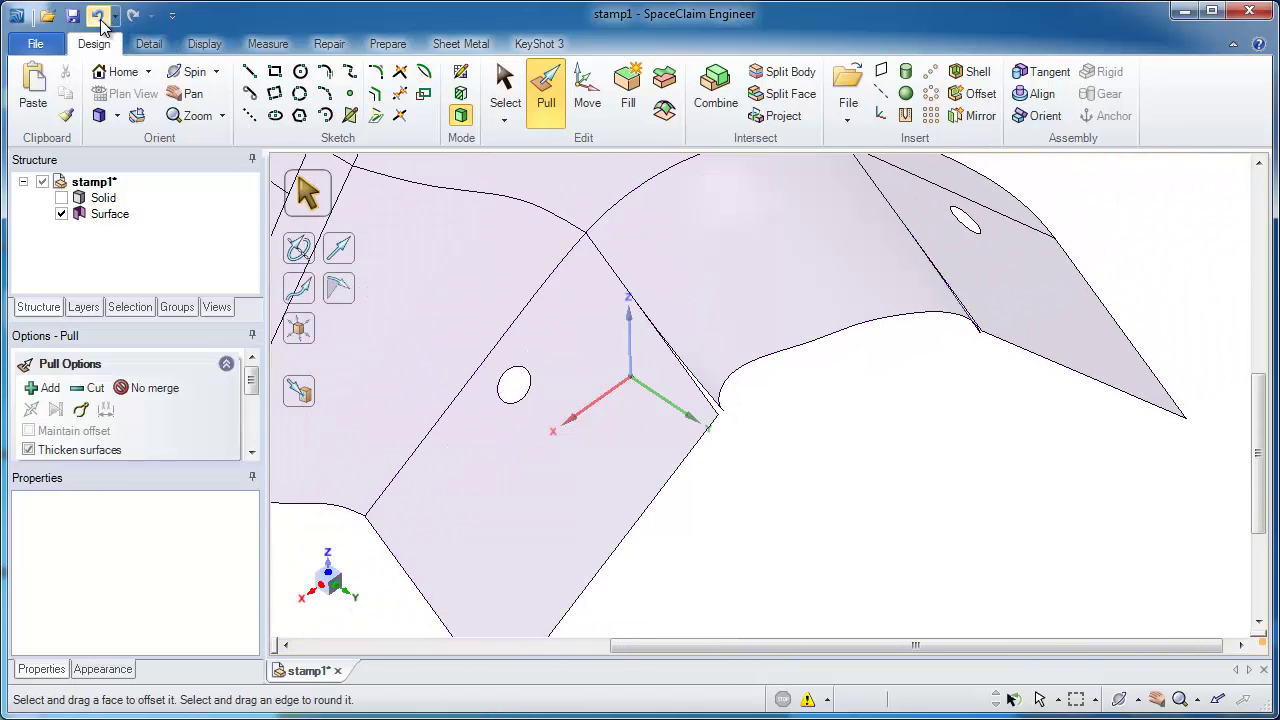
pyautogui.click(100, 25)
# Leave the arc out of the selection and pull the two straight hole-flange edges outward by about 2.69 in.
pyautogui.keyDown('ctrl'); pyautogui.click(763, 297); pyautogui.keyUp('ctrl')
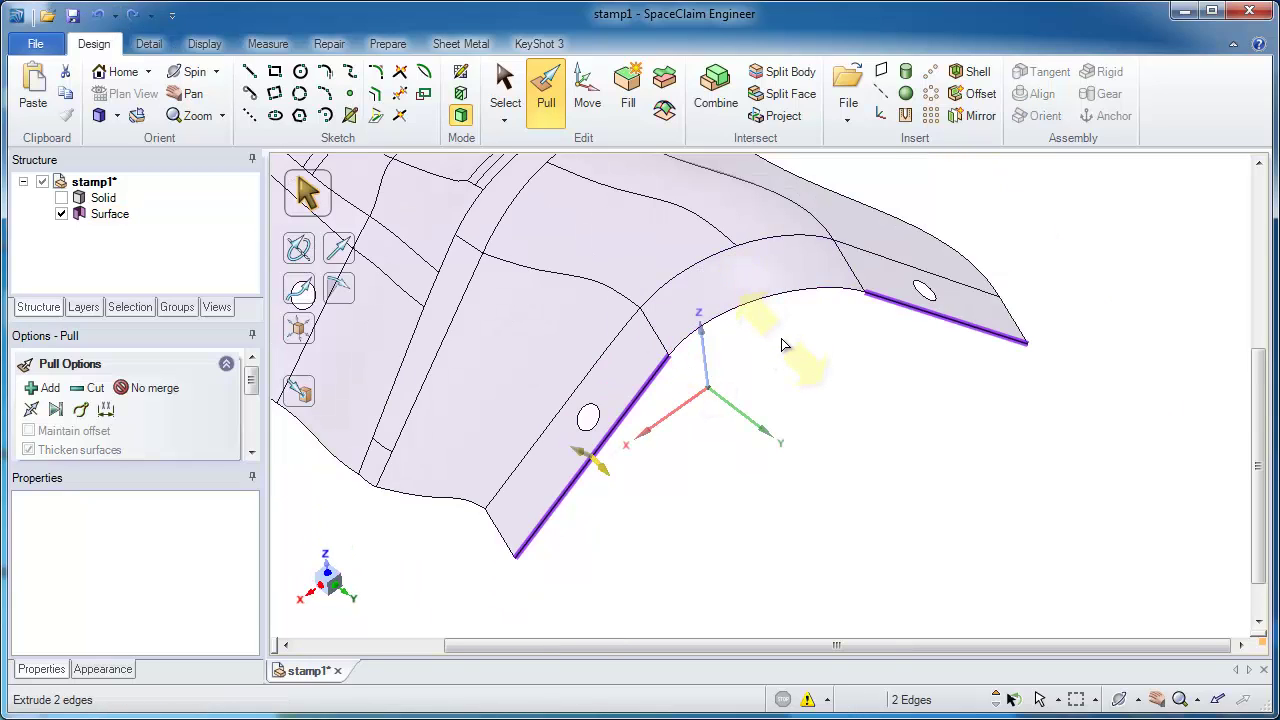
pyautogui.moveTo(783, 343); pyautogui.dragTo(802, 430)
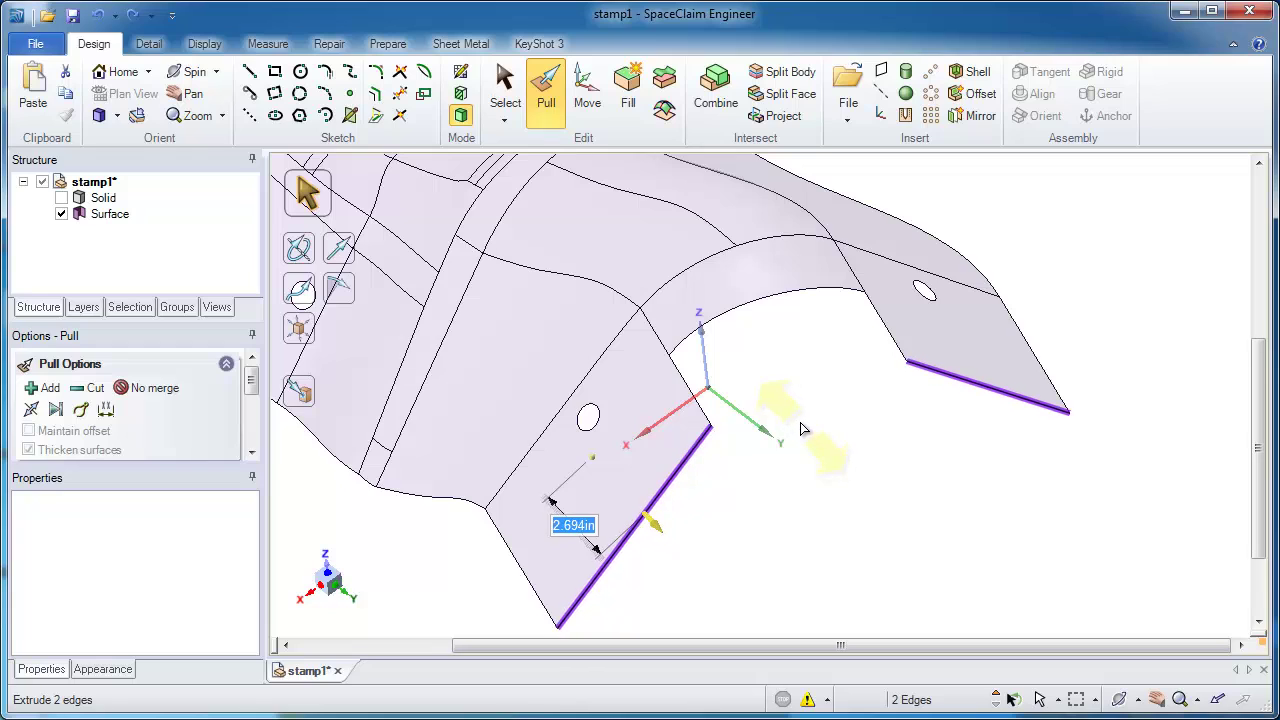
# Fill the opening between the two hole flanges by blending their facing side edges along the connecting arc.
pyautogui.click(688, 386)
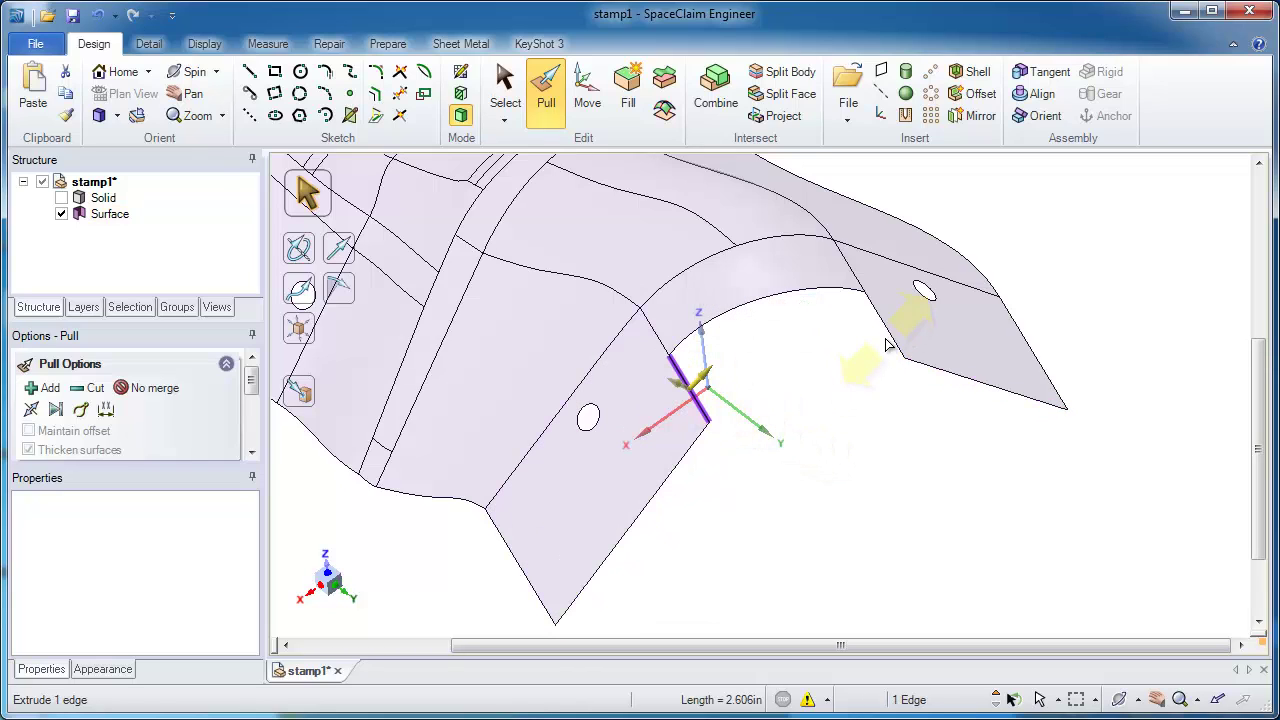
pyautogui.click(843, 303)
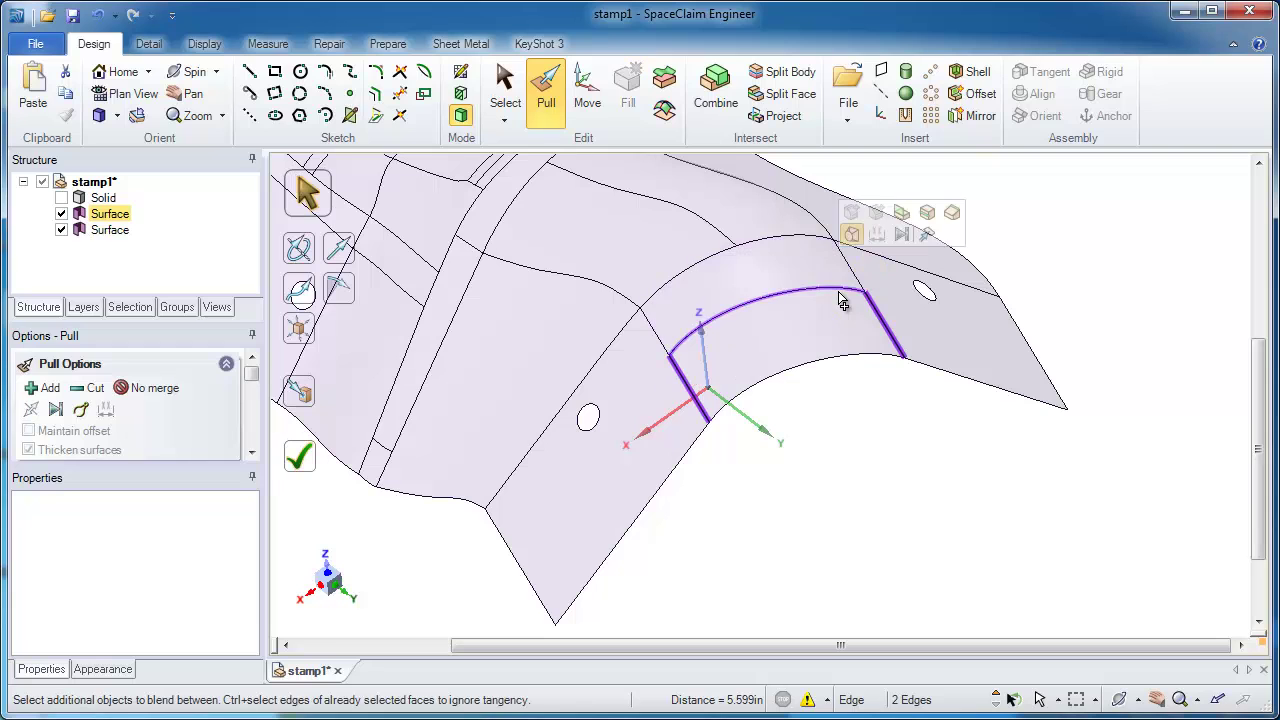
pyautogui.click(313, 466)
pyautogui.moveTo(803, 440)
pyautogui.mouseDown(button='middle')
pyautogui.moveTo(866, 434)
pyautogui.moveTo(820, 444)
pyautogui.mouseUp(button='middle')
pyautogui.keyDown('shift'); pyautogui.moveTo(820, 444); pyautogui.dragTo(926, 352, button='middle'); pyautogui.keyUp('shift')
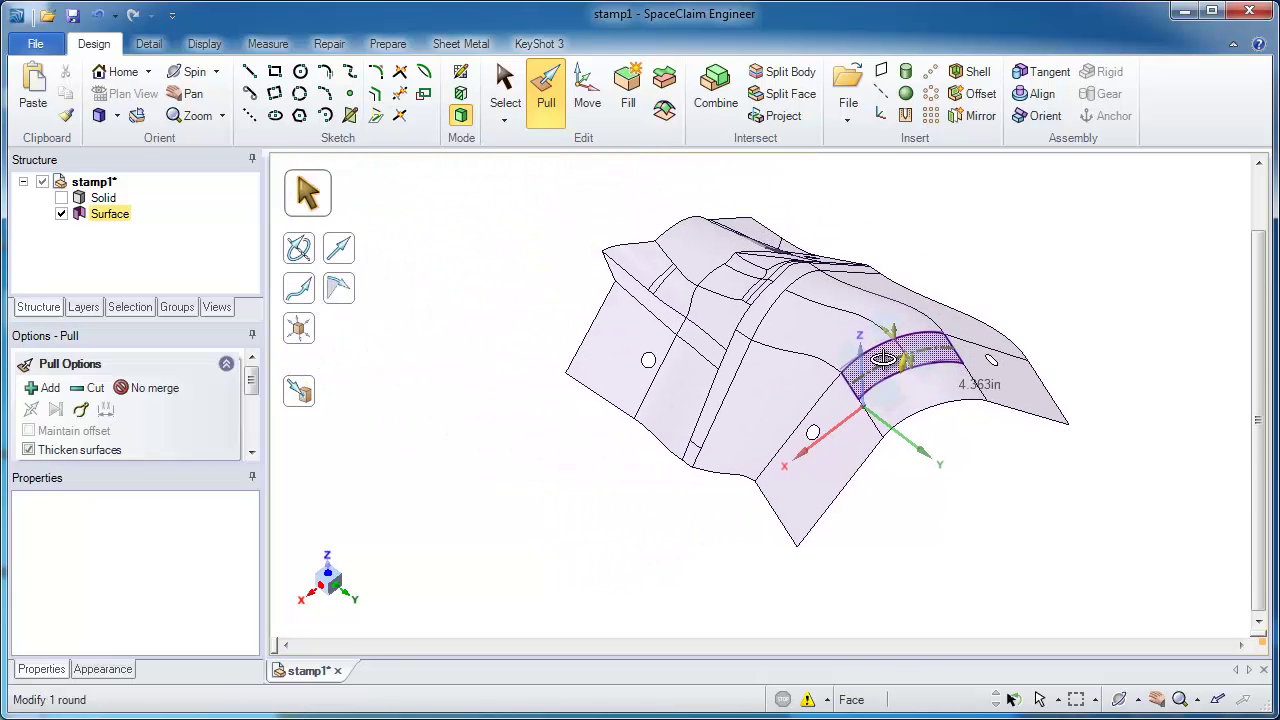
pyautogui.click(799, 364)
pyautogui.press('v')
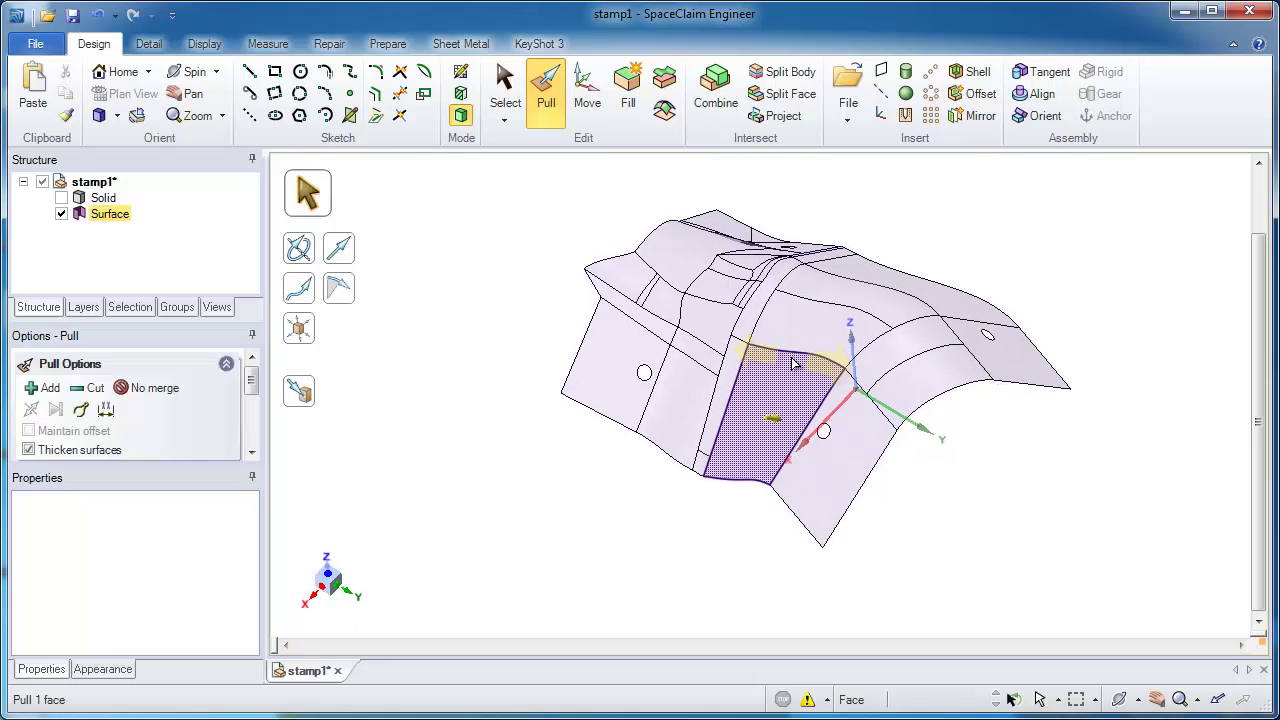
pyautogui.click(1049, 431)
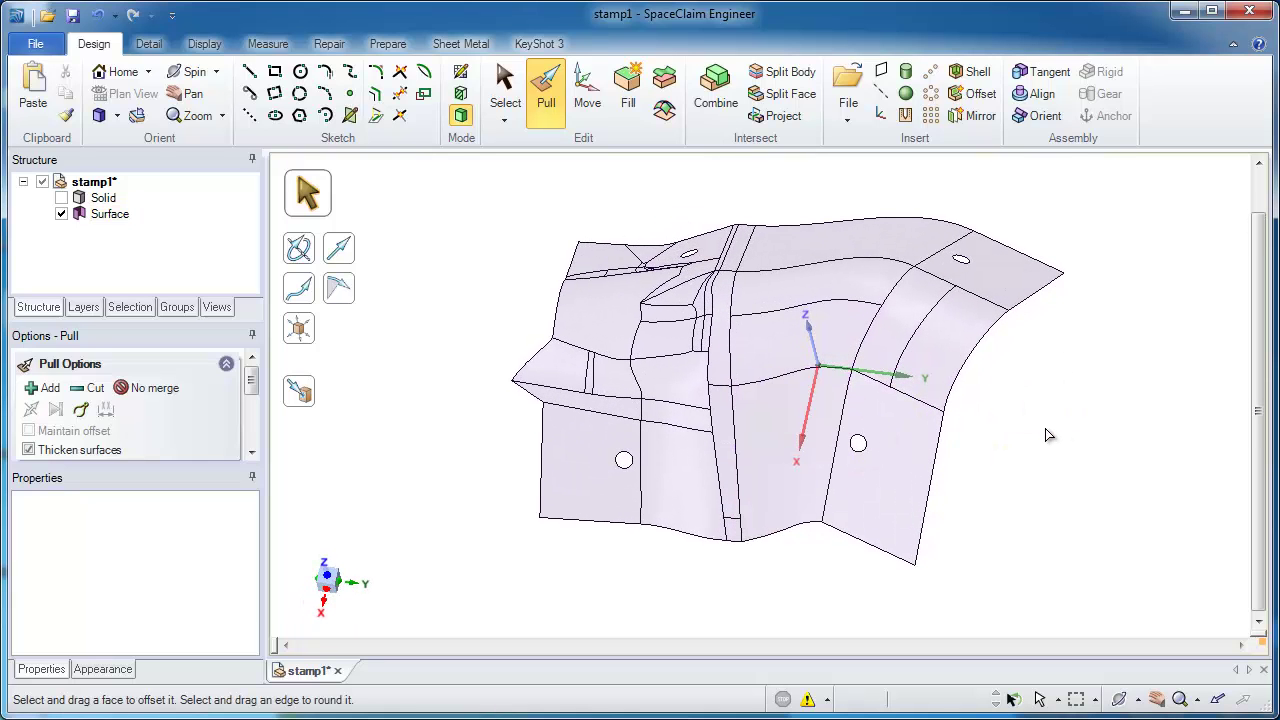
pyautogui.press('Escape')
pyautogui.moveTo(1044, 430)
pyautogui.mouseDown(button='middle')
pyautogui.moveTo(1068, 414)
pyautogui.moveTo(1049, 414)
pyautogui.mouseUp(button='middle')
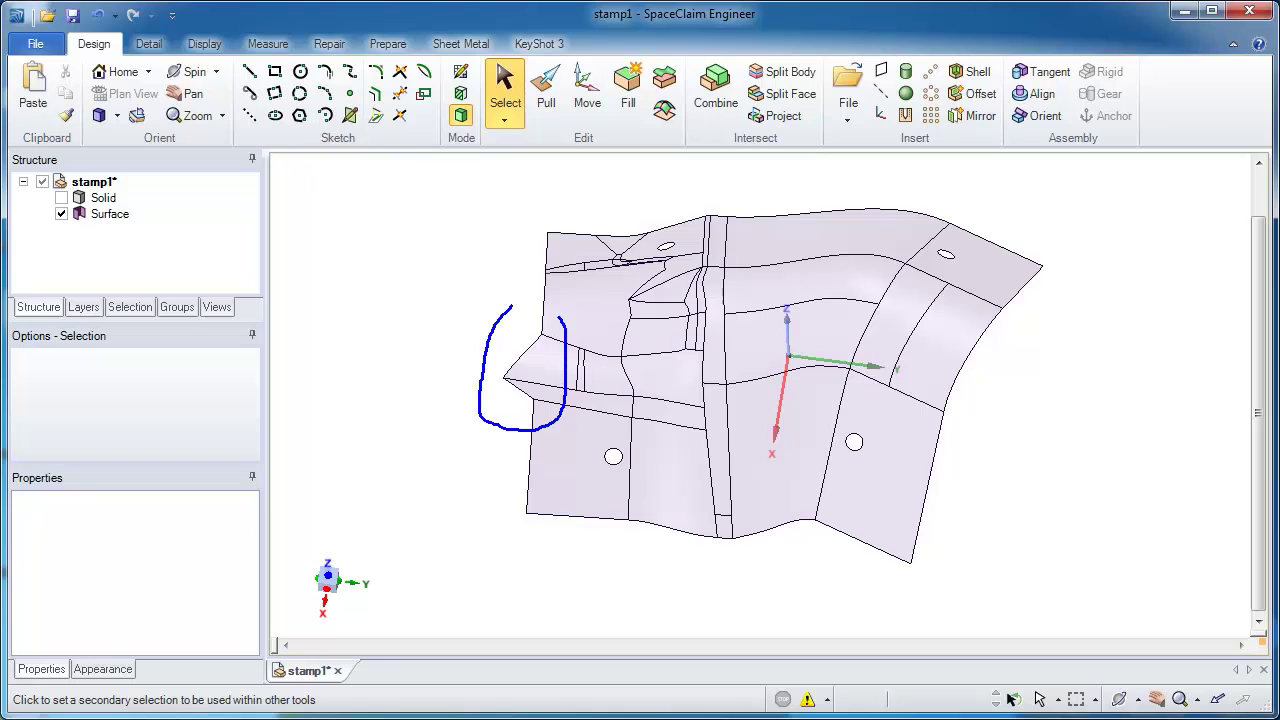
# Insert a plane through the coordinate system, perpendicular to its Y axis.
pyautogui.press('Escape')
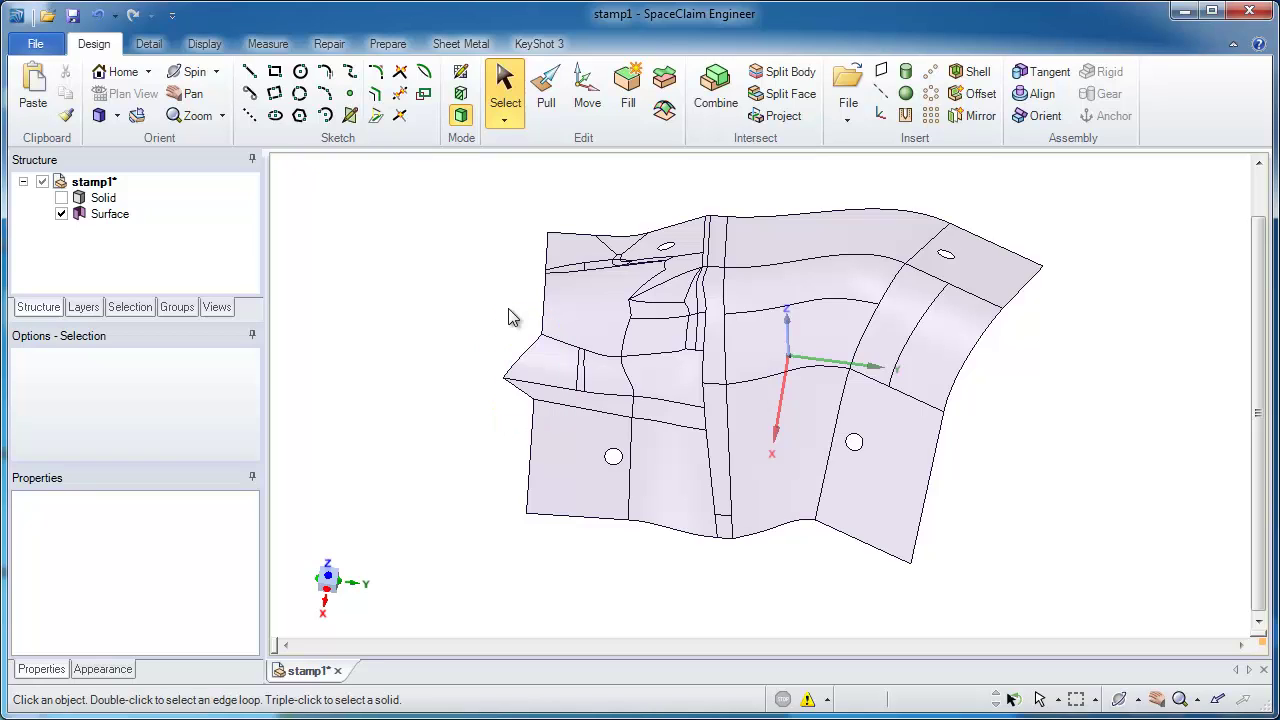
pyautogui.click(785, 388)
pyautogui.click(785, 389)
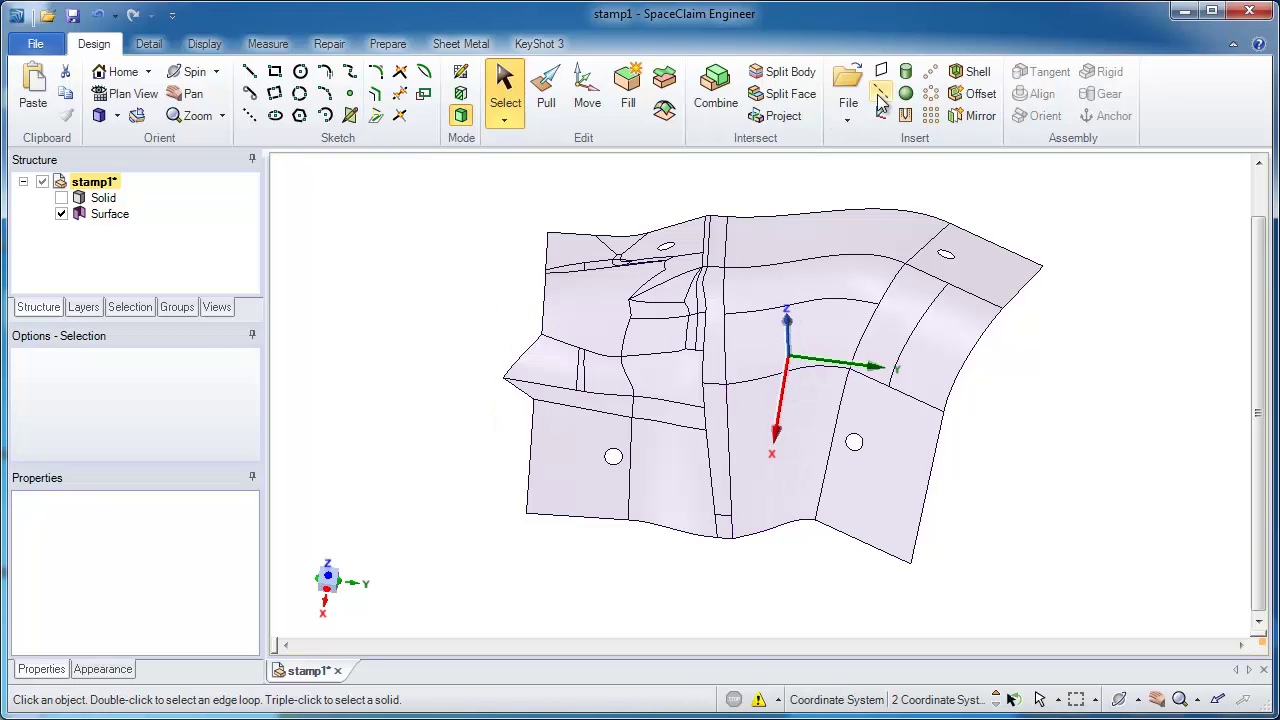
pyautogui.click(882, 74)
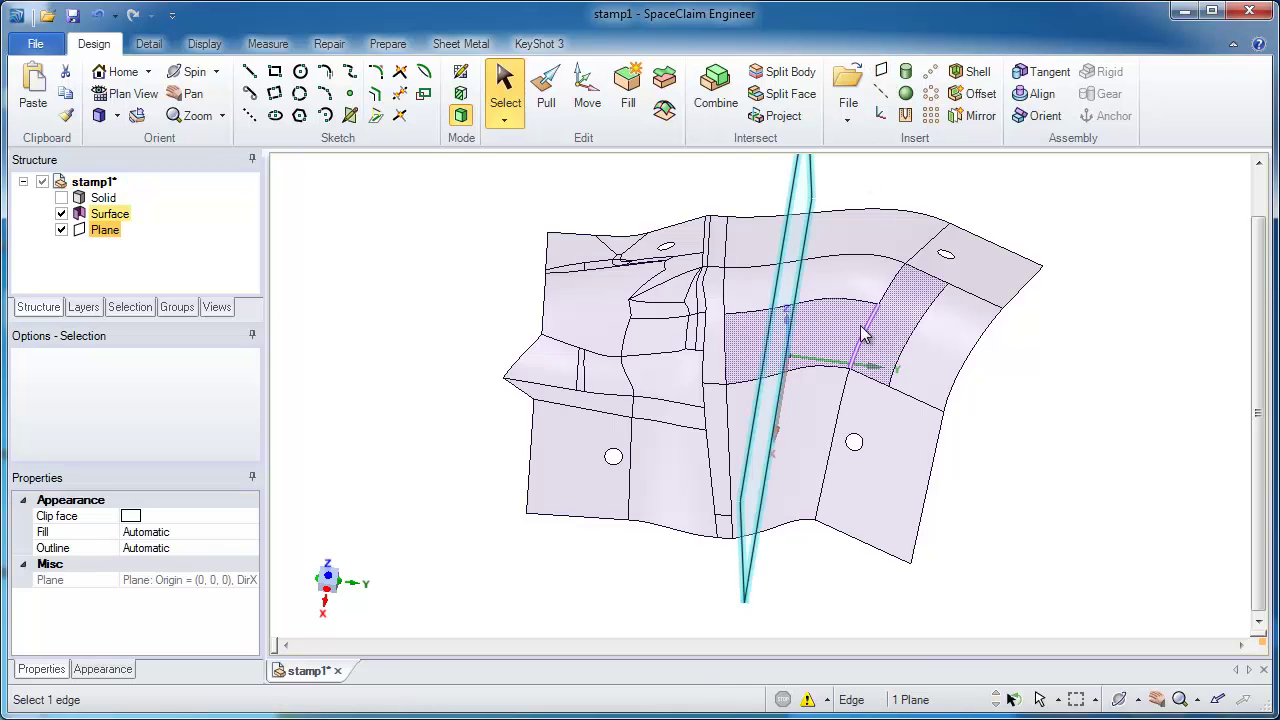
# Move the plane along Y to the part's uneven end and tilt it to follow that edge.
pyautogui.click(330, 582)
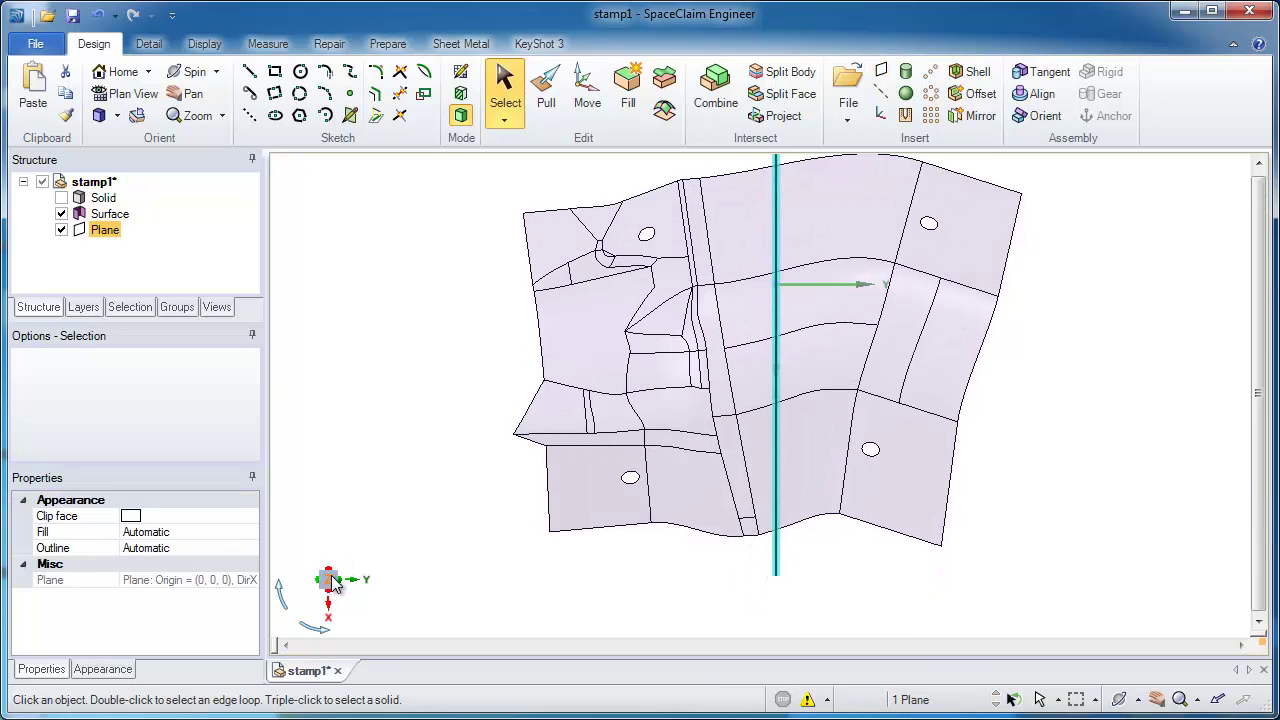
pyautogui.press('m')
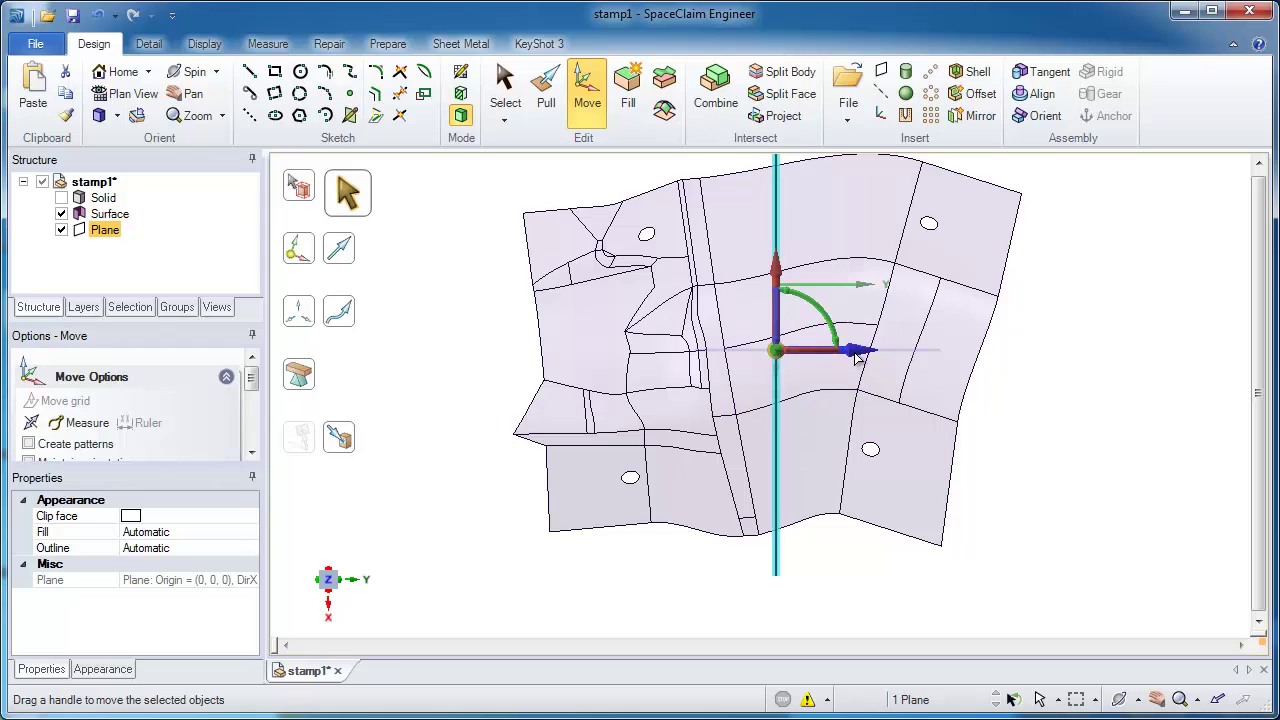
pyautogui.moveTo(857, 354); pyautogui.dragTo(626, 351)
pyautogui.moveTo(583, 299); pyautogui.dragTo(625, 345)
pyautogui.click(485, 315)
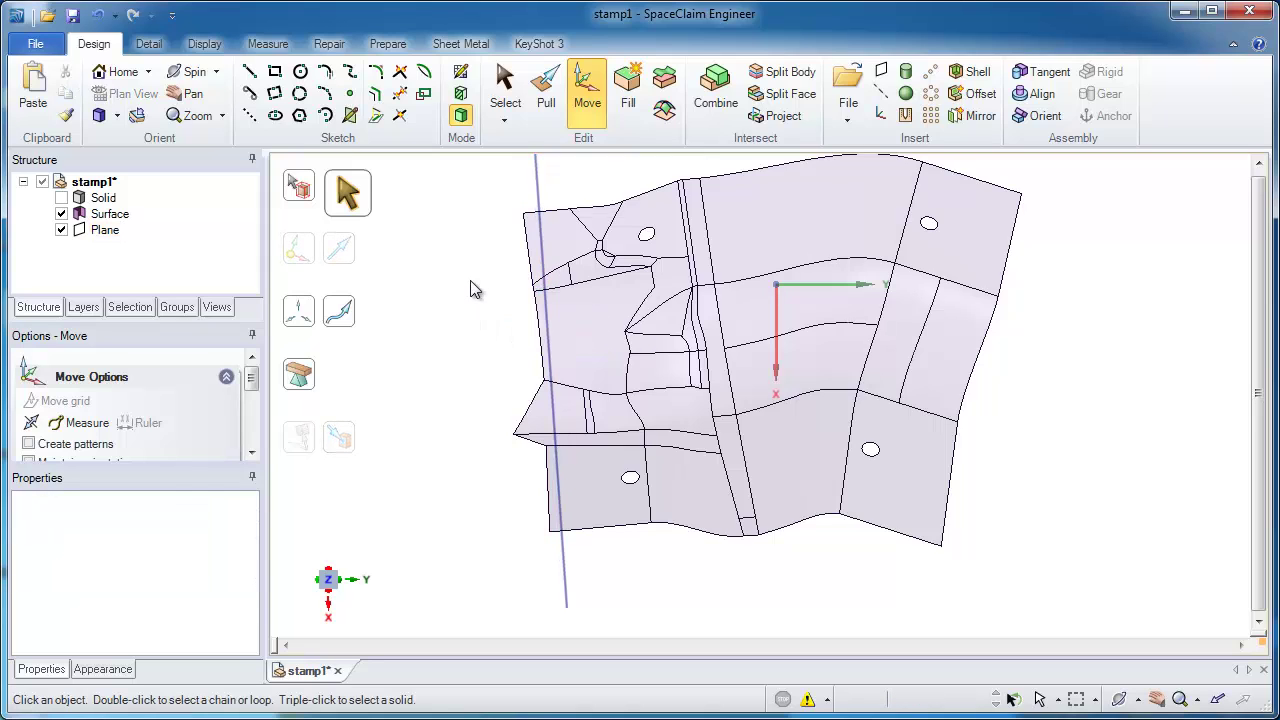
# Trim the surface with the tilted plane using Combine, removing the narrow jagged strip beyond it, and delete the plane.
pyautogui.click(715, 105)
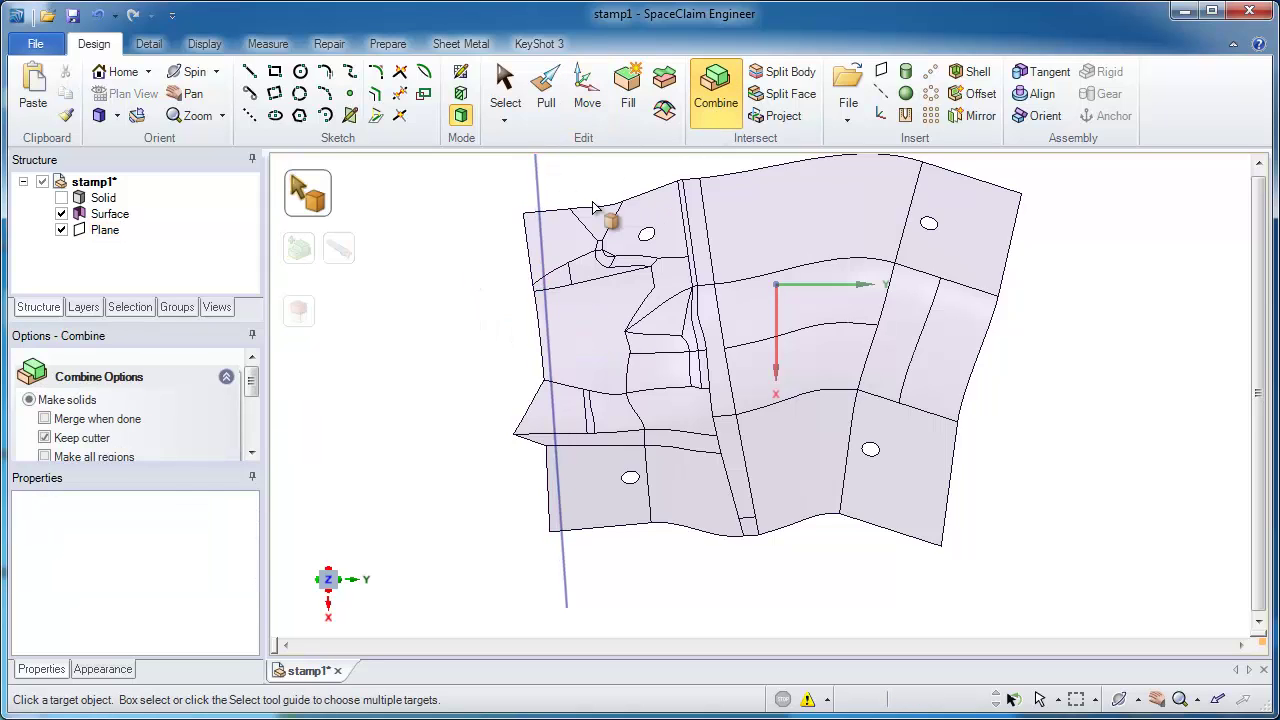
pyautogui.click(580, 228)
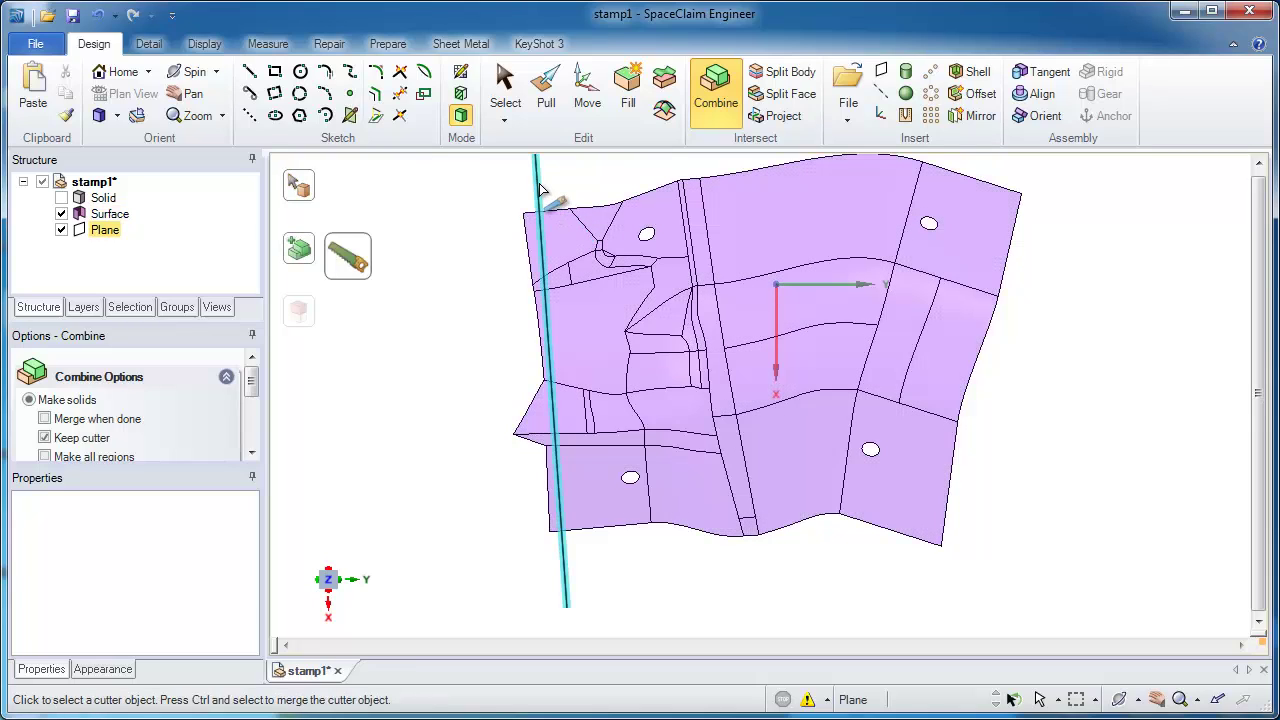
pyautogui.click(537, 183)
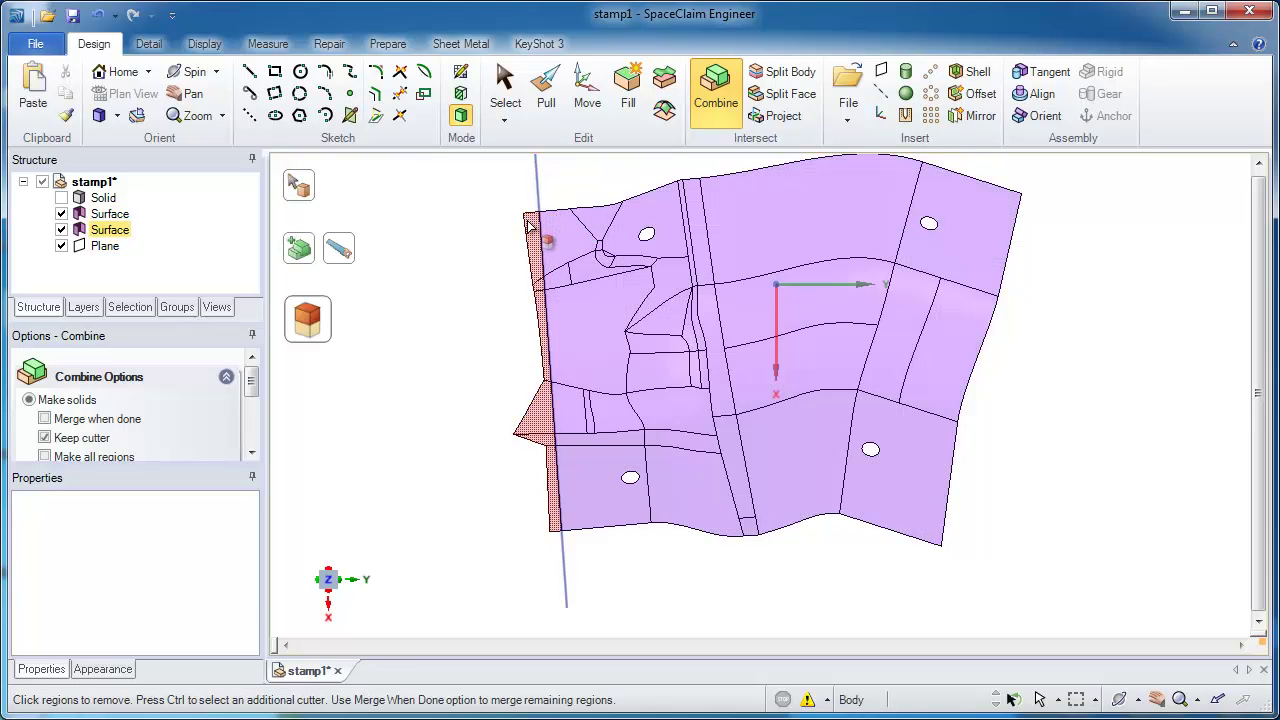
pyautogui.click(530, 228)
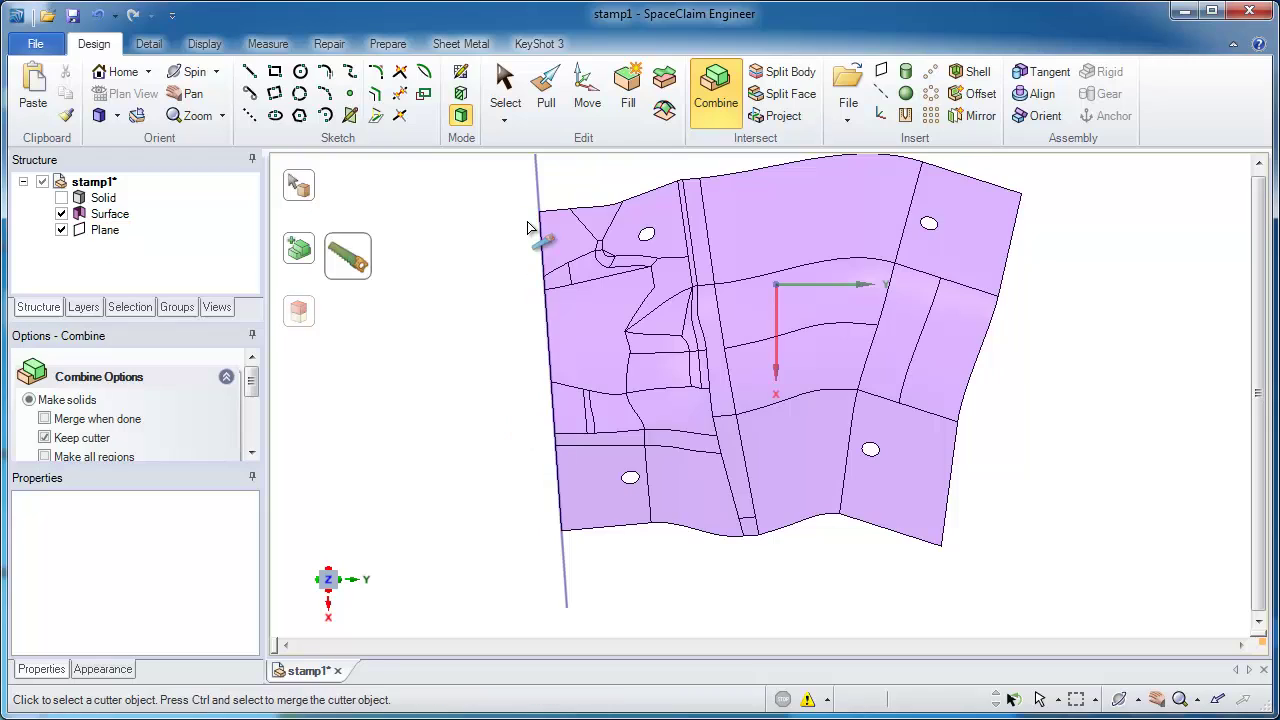
pyautogui.press('Escape')
pyautogui.click(539, 199)
pyautogui.press('Delete')
# Start a sketch on the coordinate system's XY plane, viewed from the surface's underside.
pyautogui.click(995, 210)
pyautogui.click(945, 312)
pyautogui.click(849, 312)
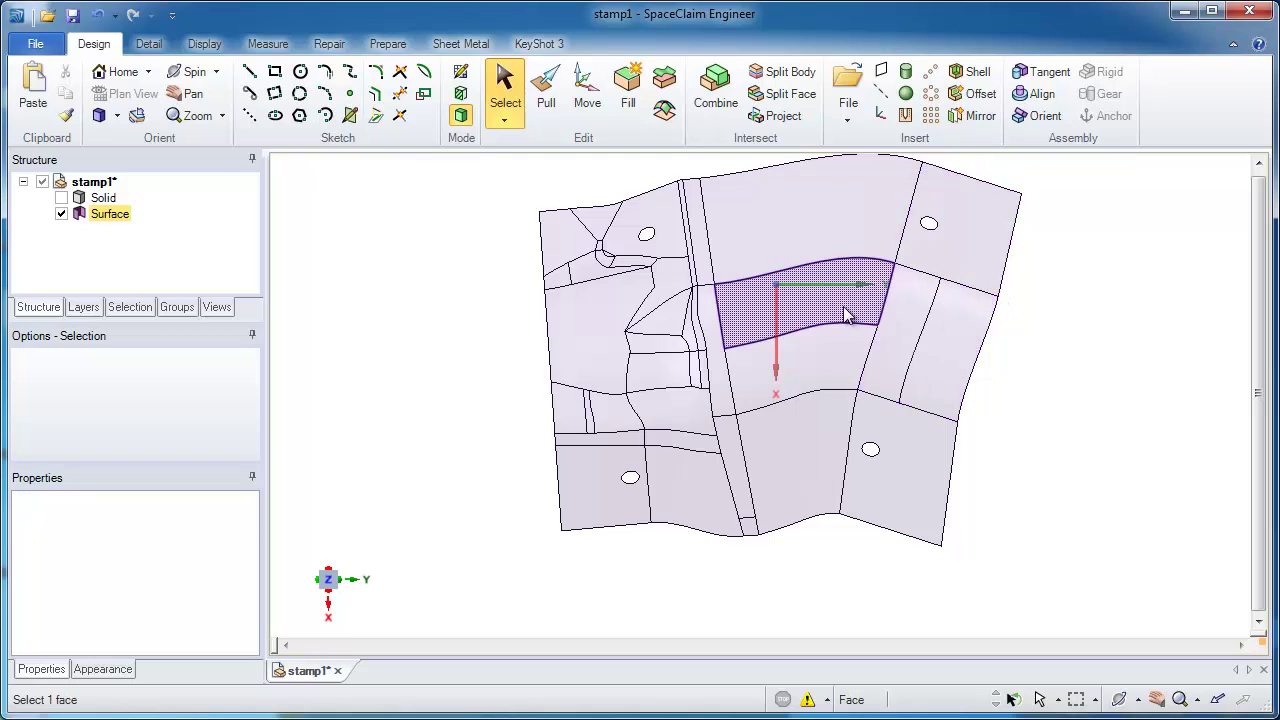
pyautogui.click(829, 287)
pyautogui.click(791, 337)
pyautogui.click(779, 337)
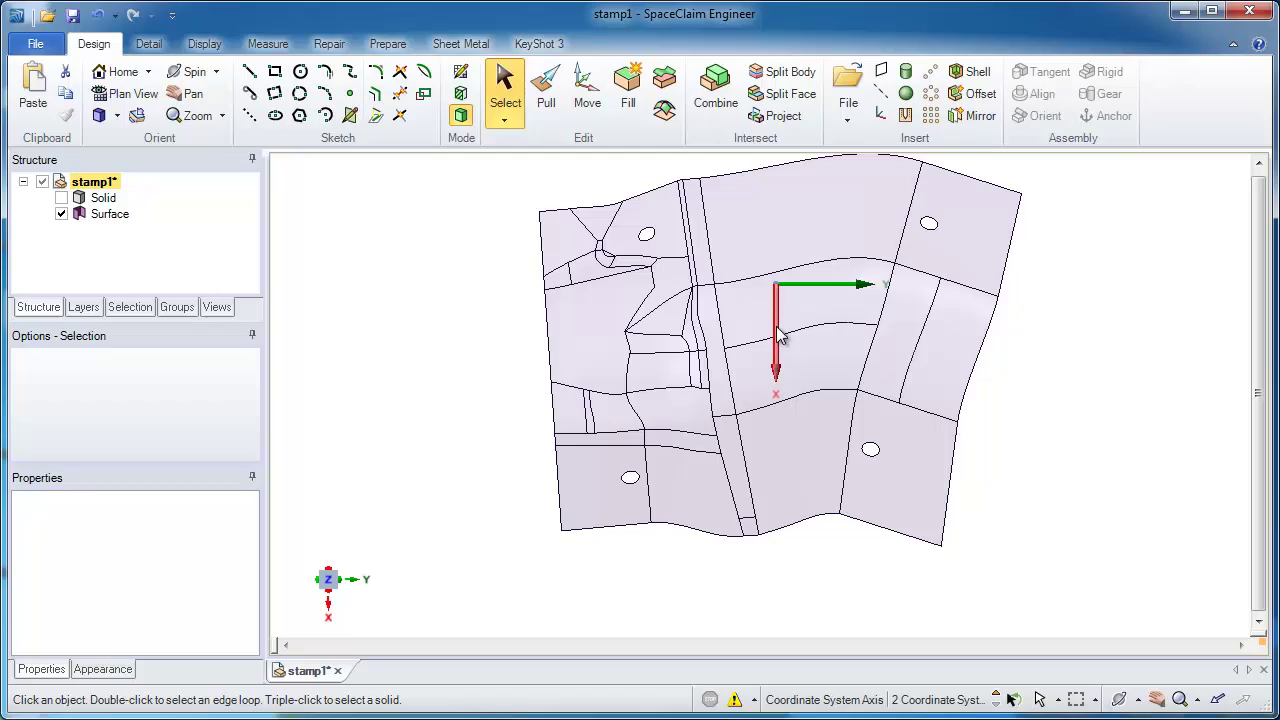
pyautogui.press('k')
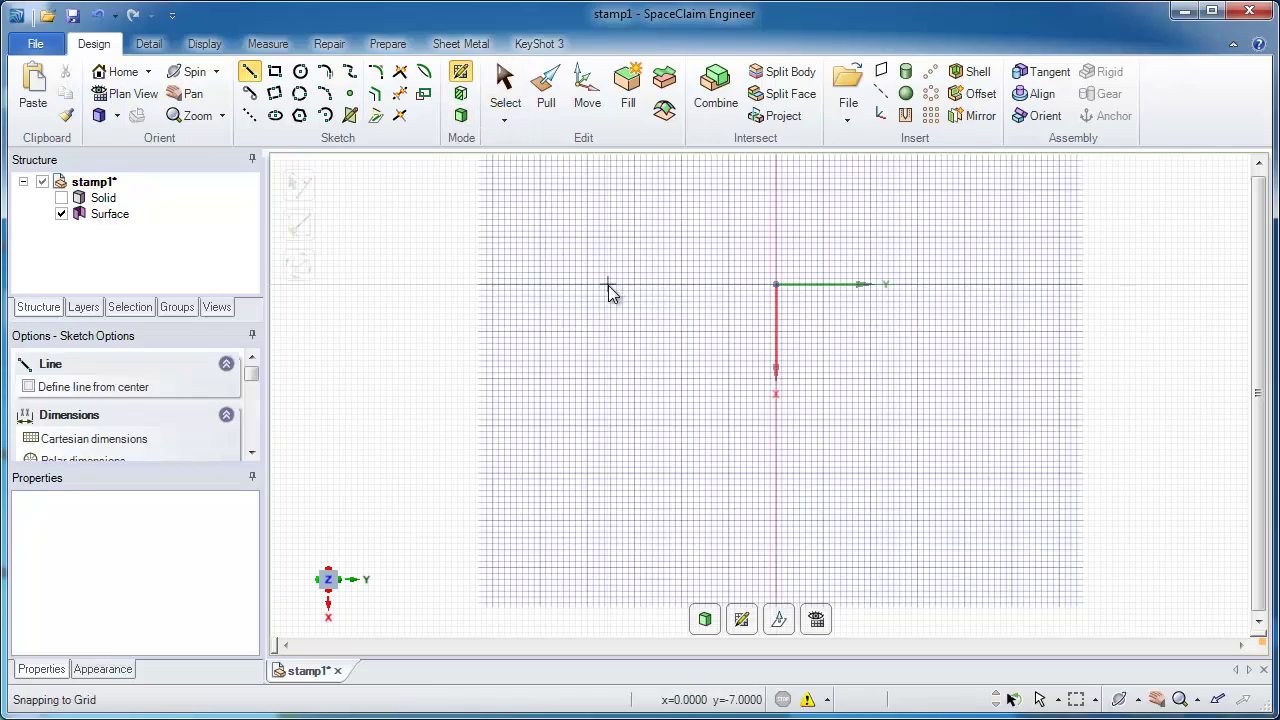
pyautogui.moveTo(820, 411); pyautogui.dragTo(878, 205, button='middle')
pyautogui.press('v')
pyautogui.moveTo(990, 455)
pyautogui.keyDown('shift'); pyautogui.mouseDown(button='middle')
pyautogui.moveTo(872, 365)
pyautogui.moveTo(872, 306)
pyautogui.mouseUp(button='middle'); pyautogui.keyUp('shift')
pyautogui.keyDown('shift'); pyautogui.moveTo(872, 306); pyautogui.dragTo(873, 337, button='middle'); pyautogui.keyUp('shift')
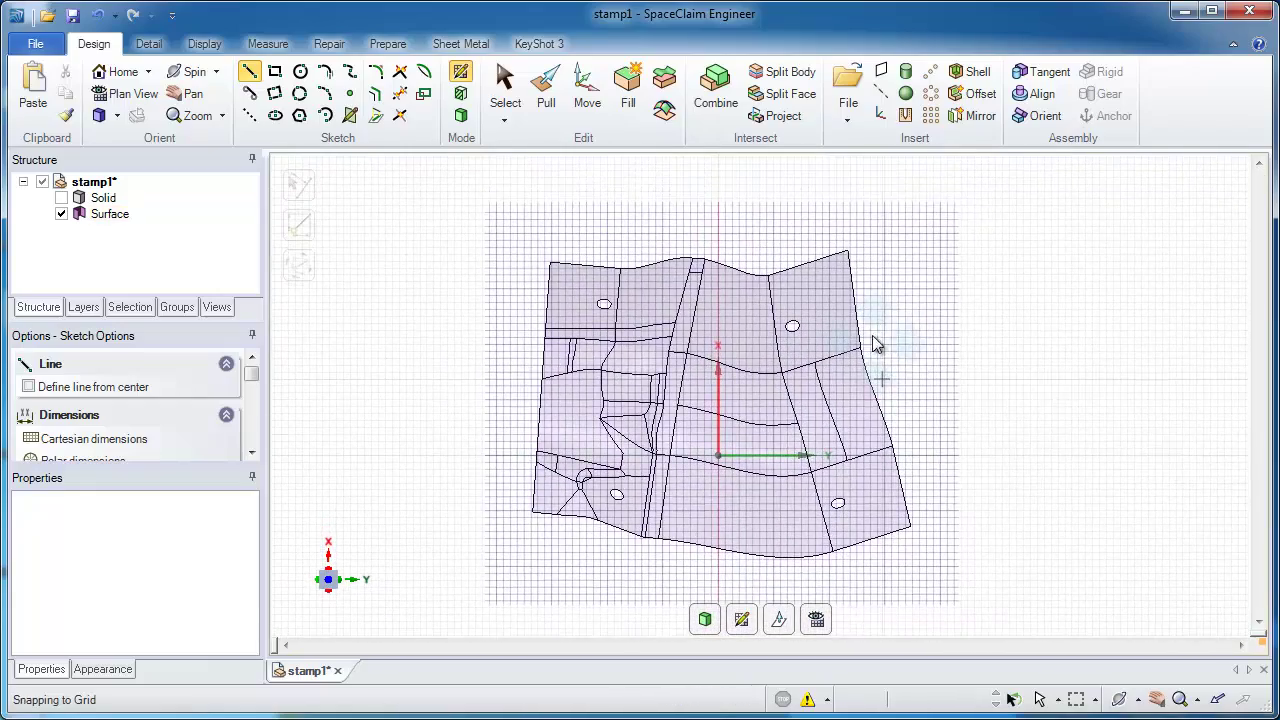
# Sketch two connected line segments, each about 11 in long, just inside the bent edge beside the hole flanges.
pyautogui.click(832, 185)
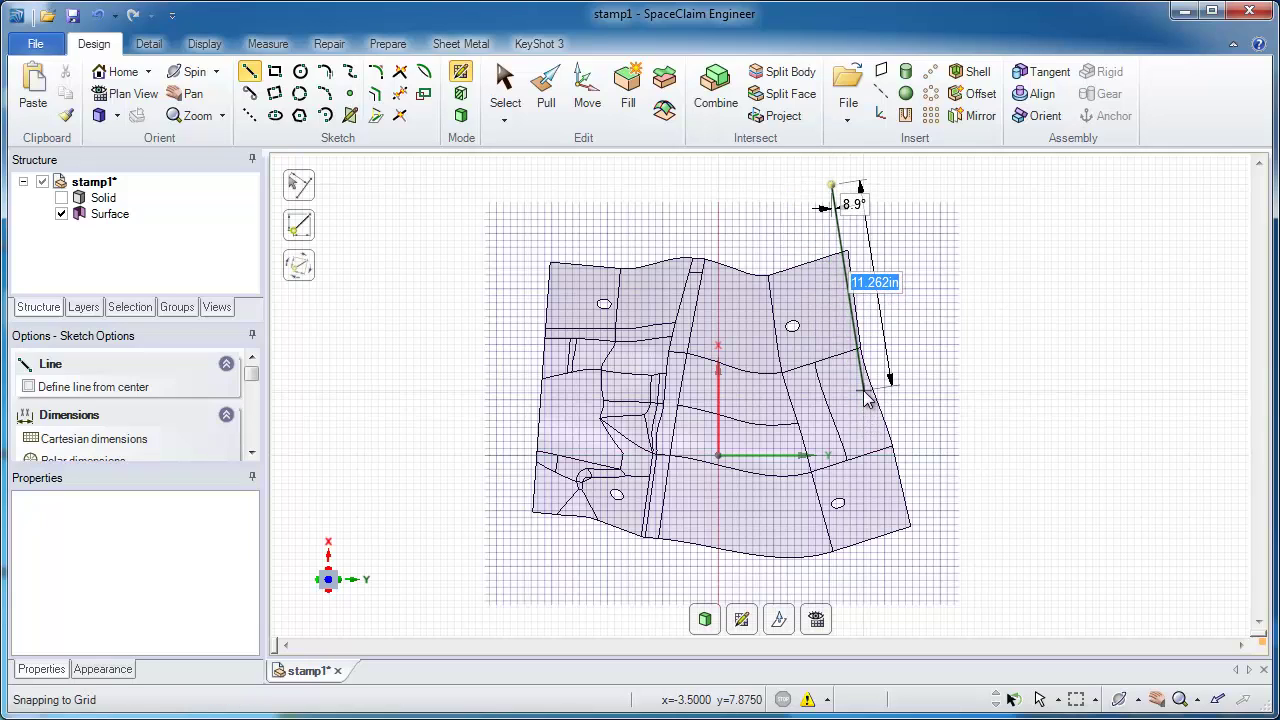
pyautogui.click(862, 380)
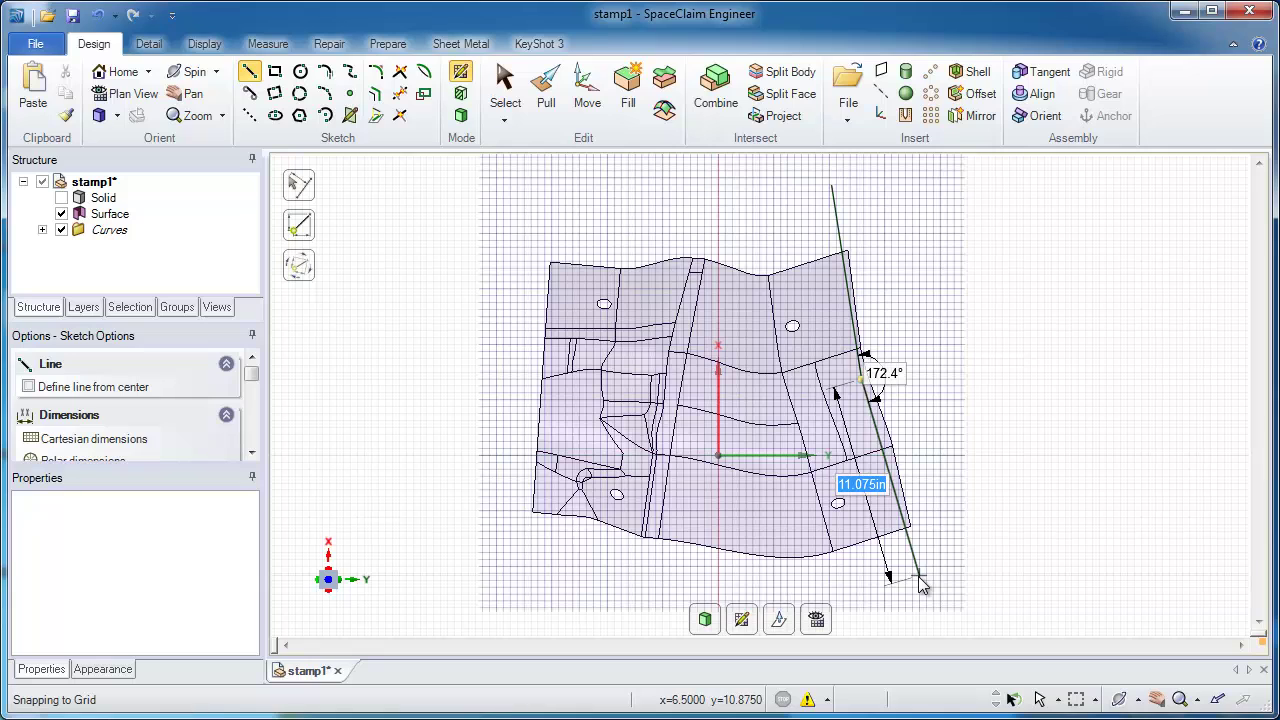
pyautogui.doubleClick(919, 578)
# Pull both sketched lines together along Z by about 24.35 in to form a wall crossing the stamped surface.
pyautogui.press('p')
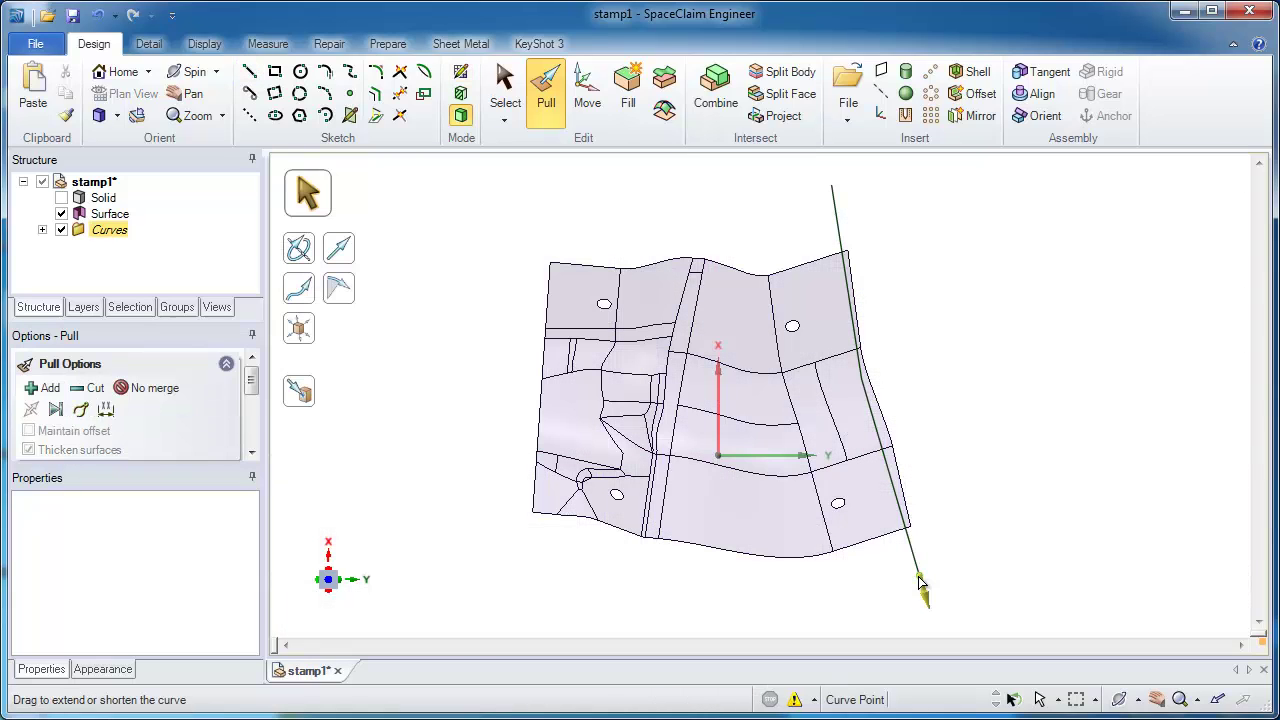
pyautogui.click(876, 302)
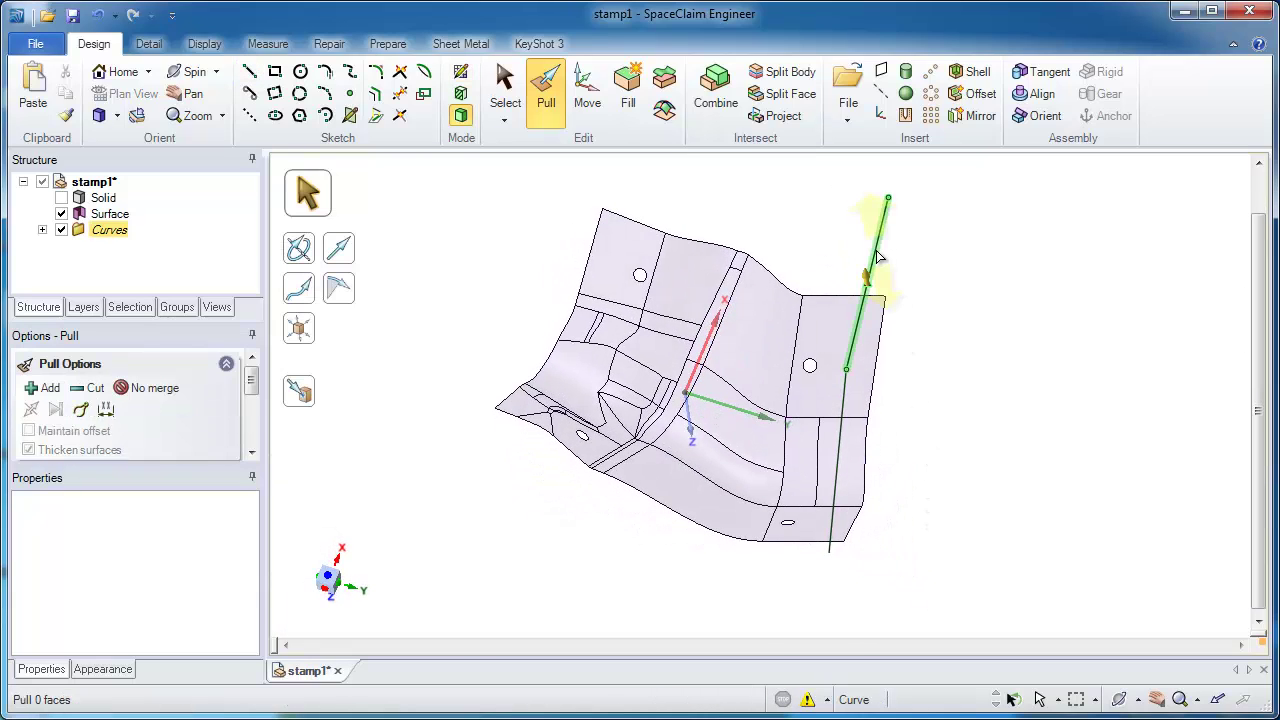
pyautogui.keyDown('ctrl'); pyautogui.click(843, 405); pyautogui.keyUp('ctrl')
pyautogui.moveTo(929, 213); pyautogui.dragTo(980, 413)
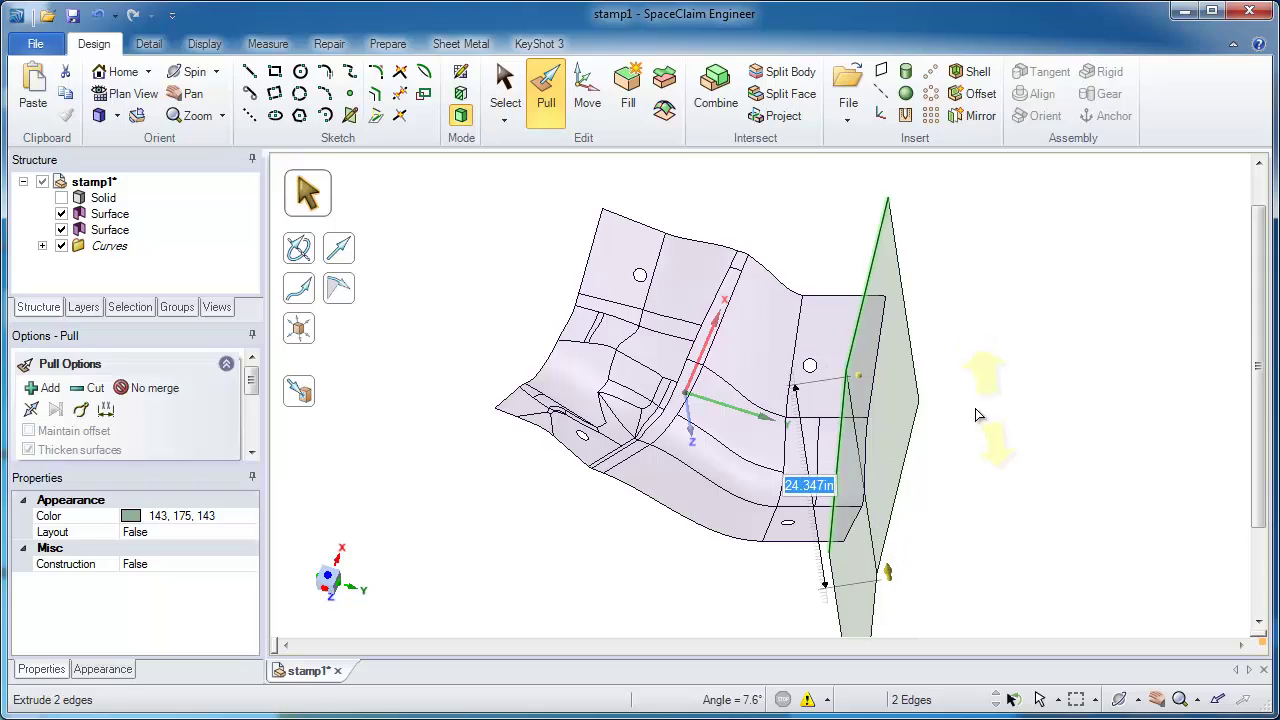
pyautogui.moveTo(929, 437); pyautogui.dragTo(960, 337, button='middle')
# Trim the stamped surface with the pulled wall using Combine, removing the narrow strip beyond it, and pick the remaining surface bodies.
pyautogui.press('s')
pyautogui.click(720, 100)
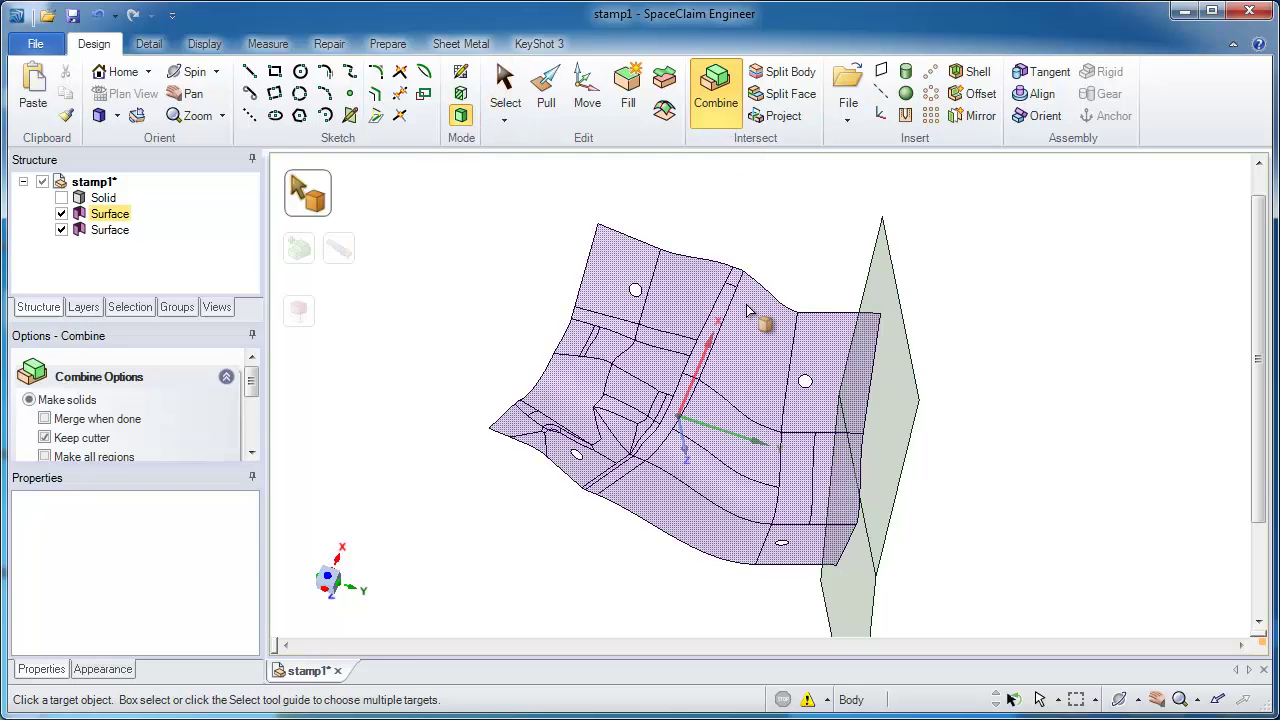
pyautogui.click(748, 311)
pyautogui.click(880, 296)
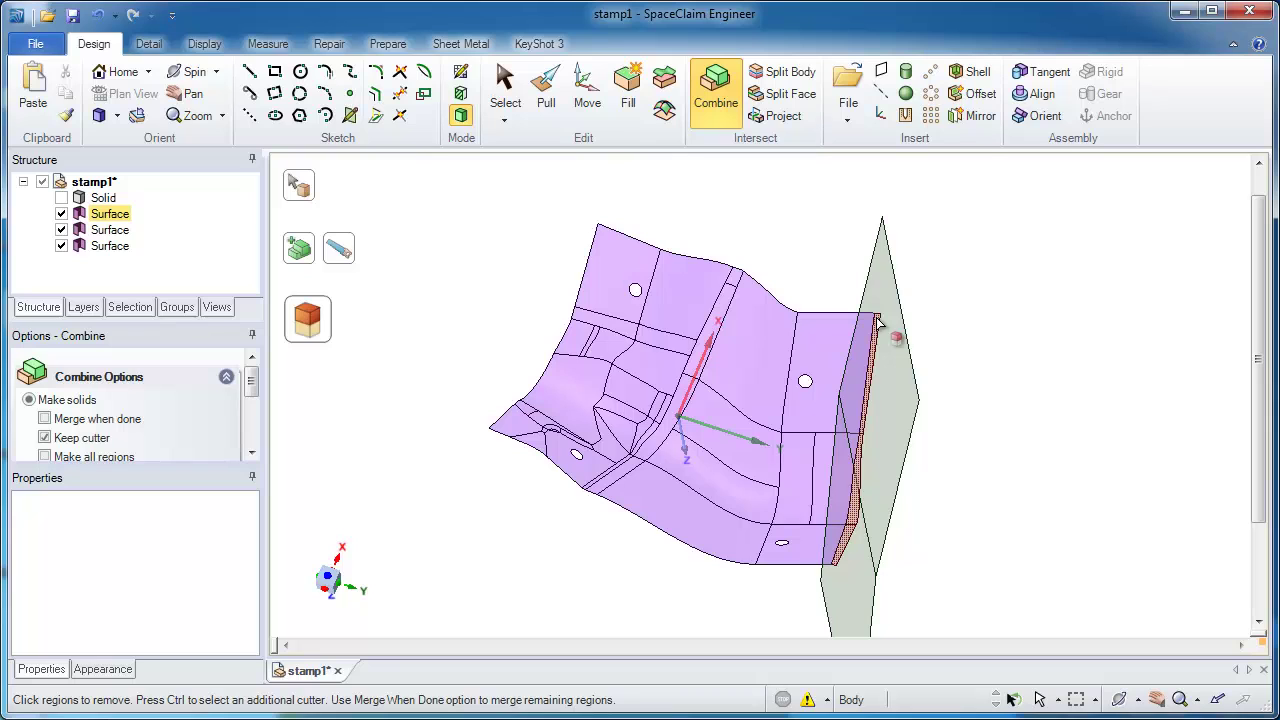
pyautogui.click(879, 322)
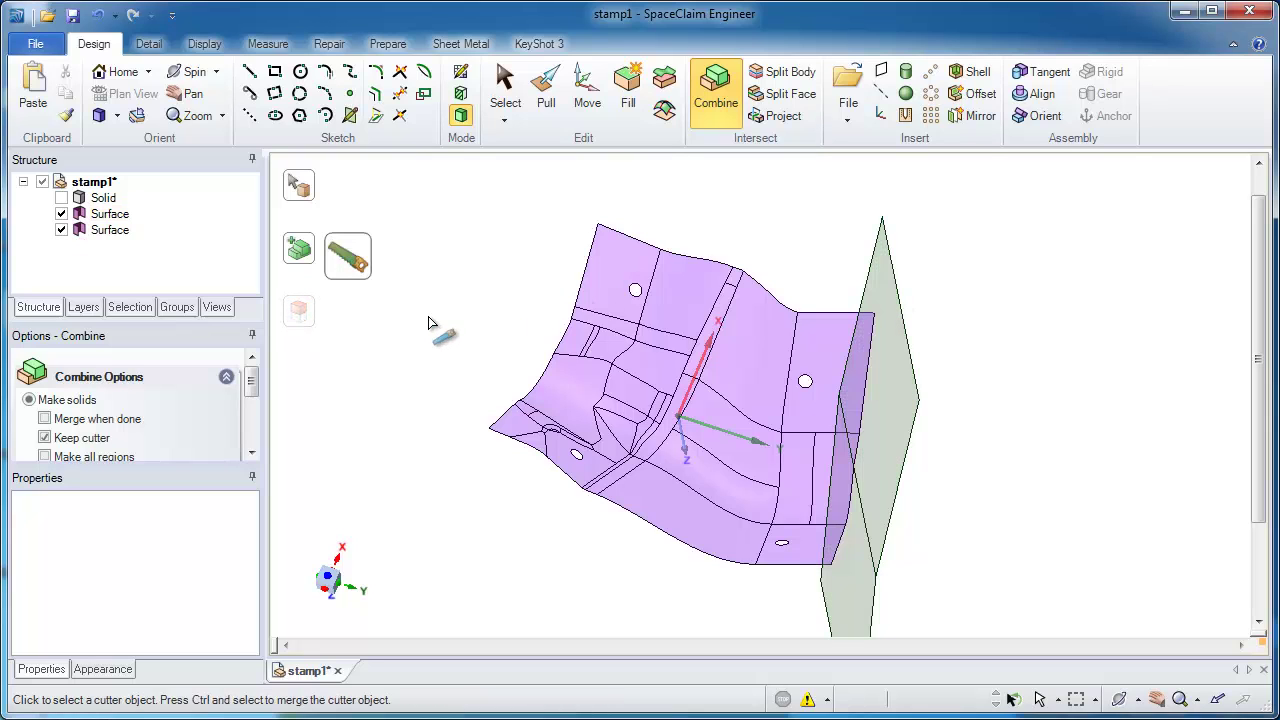
pyautogui.press('Escape')
pyautogui.click(106, 231)
pyautogui.click(106, 215)
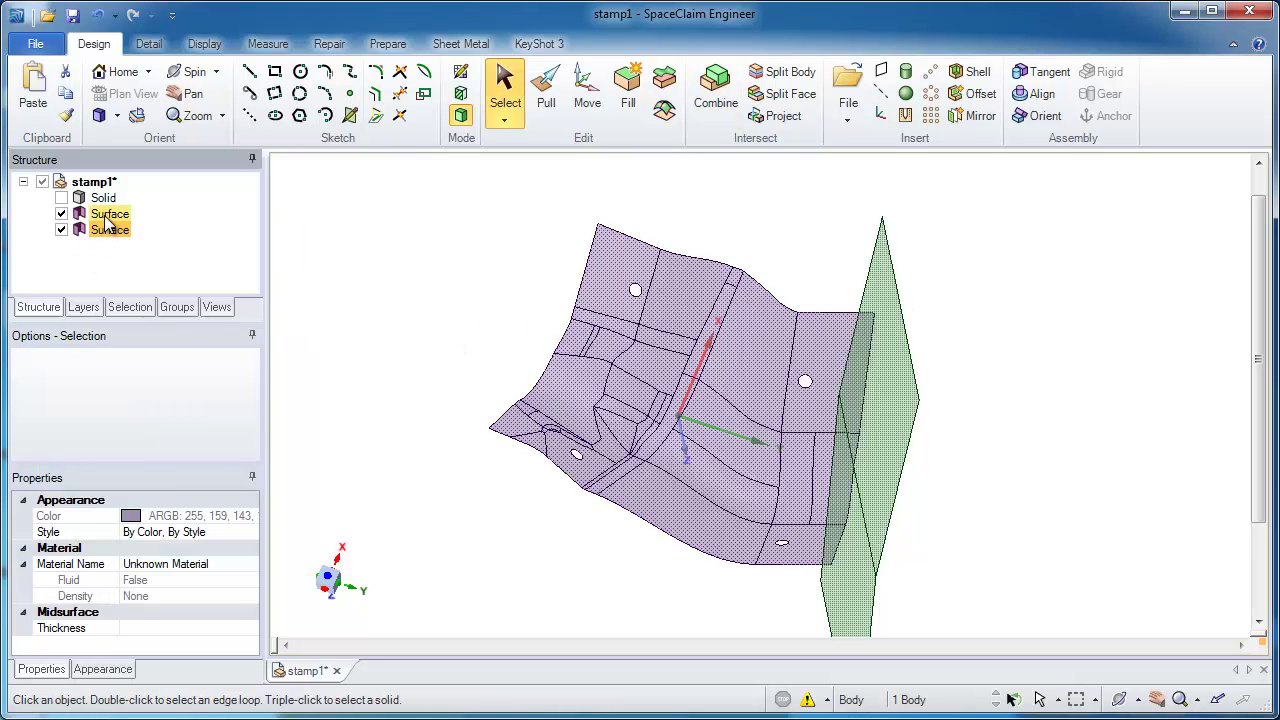
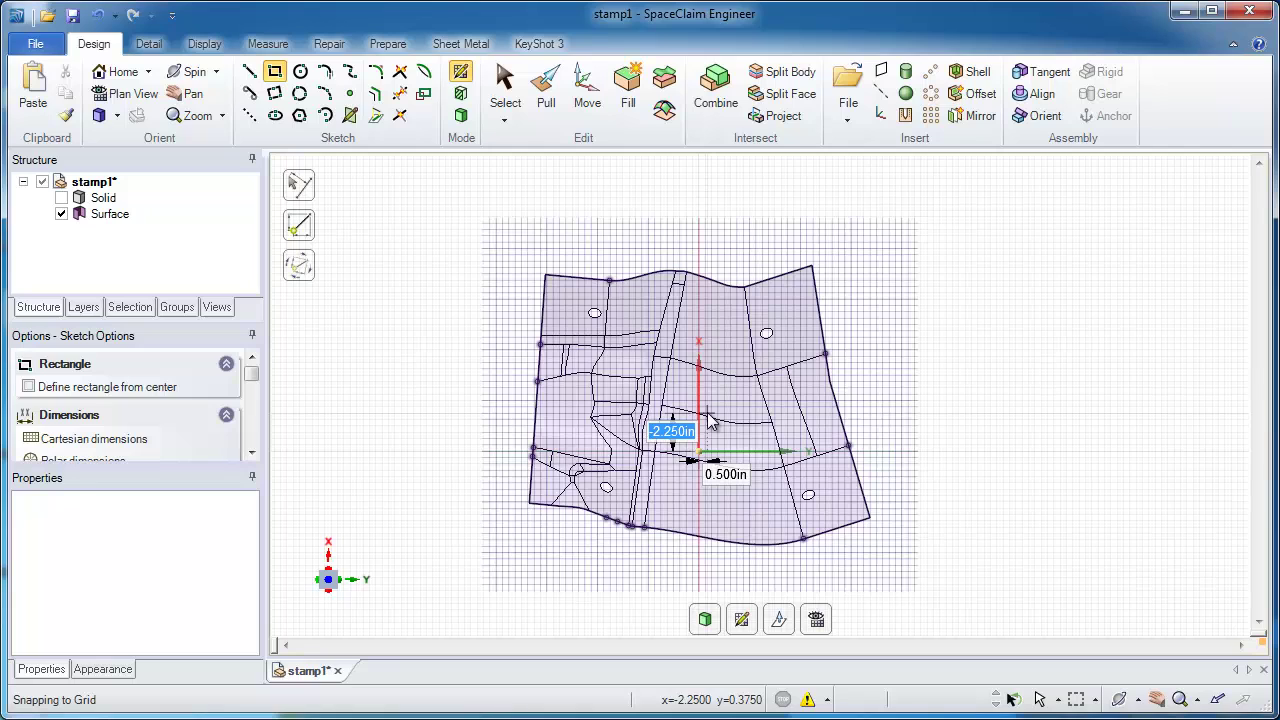
# Sketch a rectangle about 29 by 21.75 in around the whole part outline and turn it into a planar face.
pyautogui.click(458, 220)
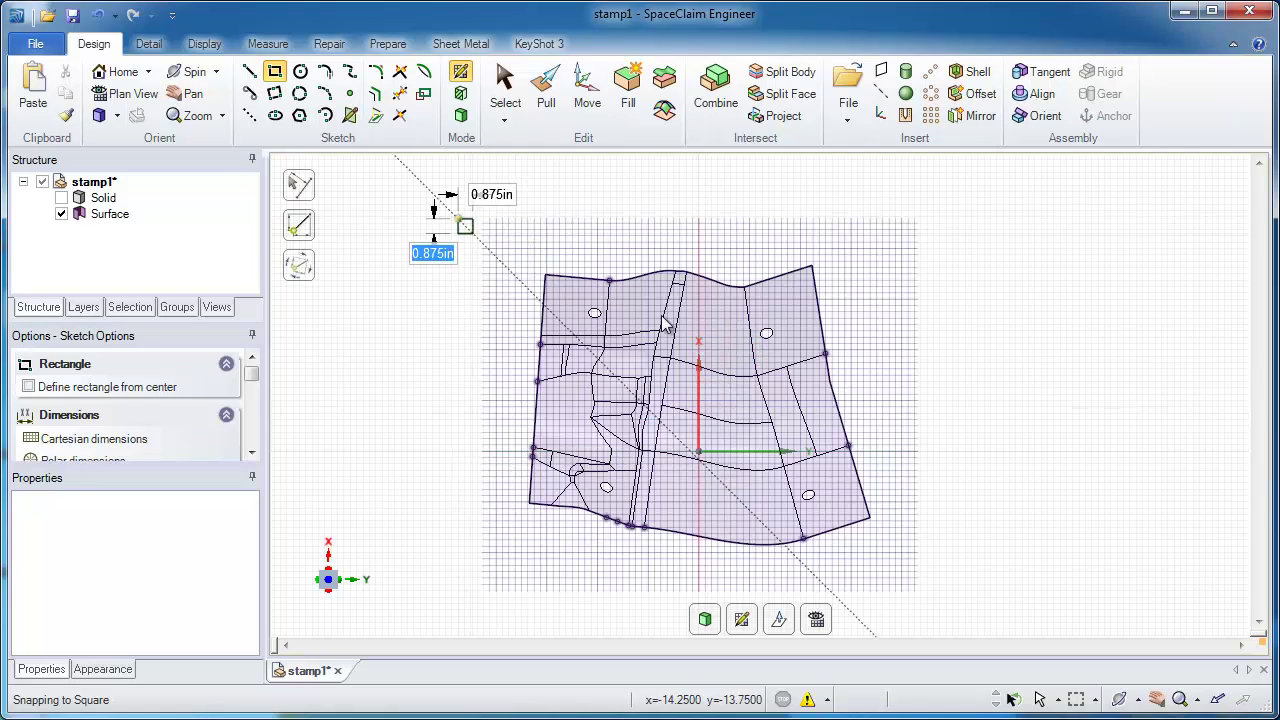
pyautogui.click(948, 586)
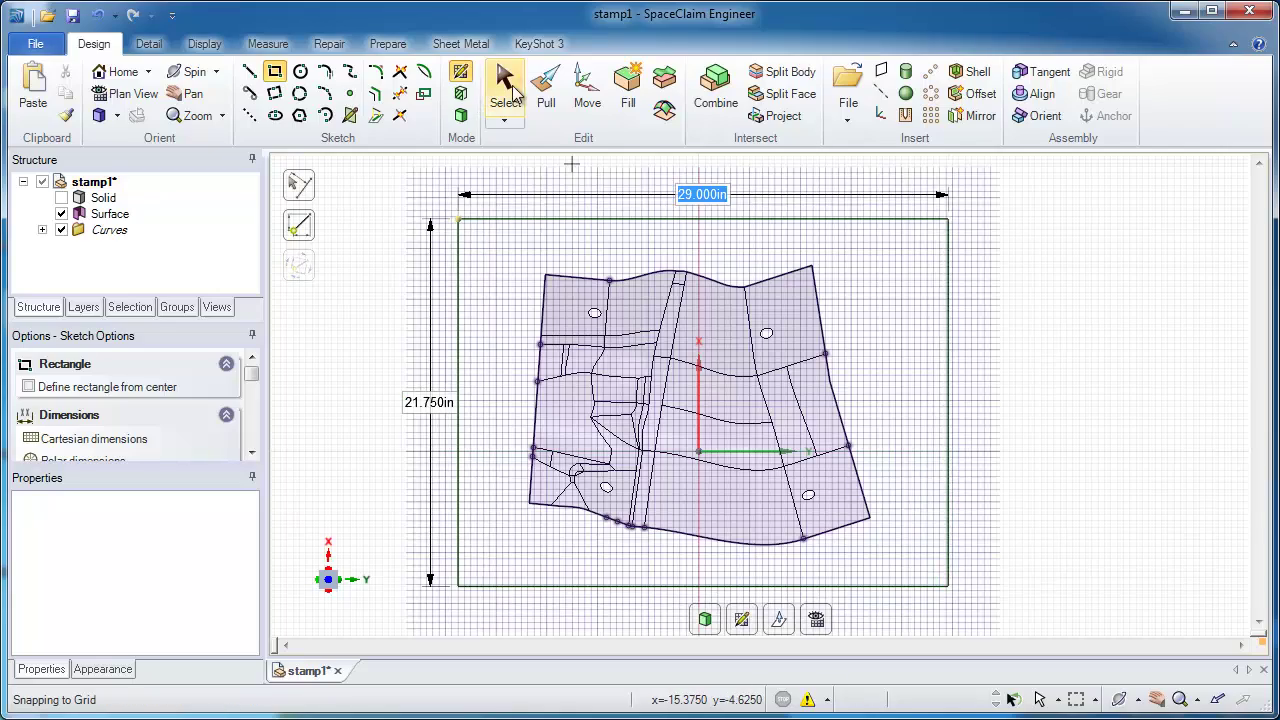
pyautogui.click(546, 92)
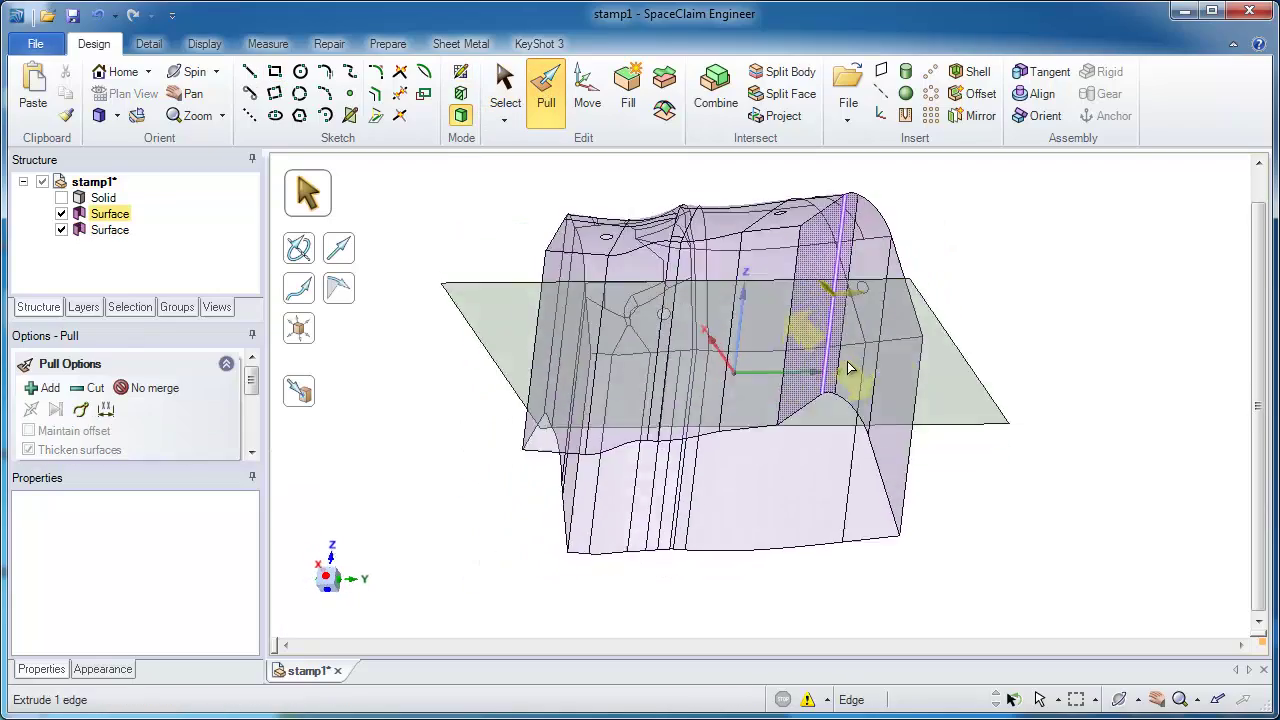
# Pull the rectangular face downward along Z to form a solid block below the stamped surface.
pyautogui.click(937, 349)
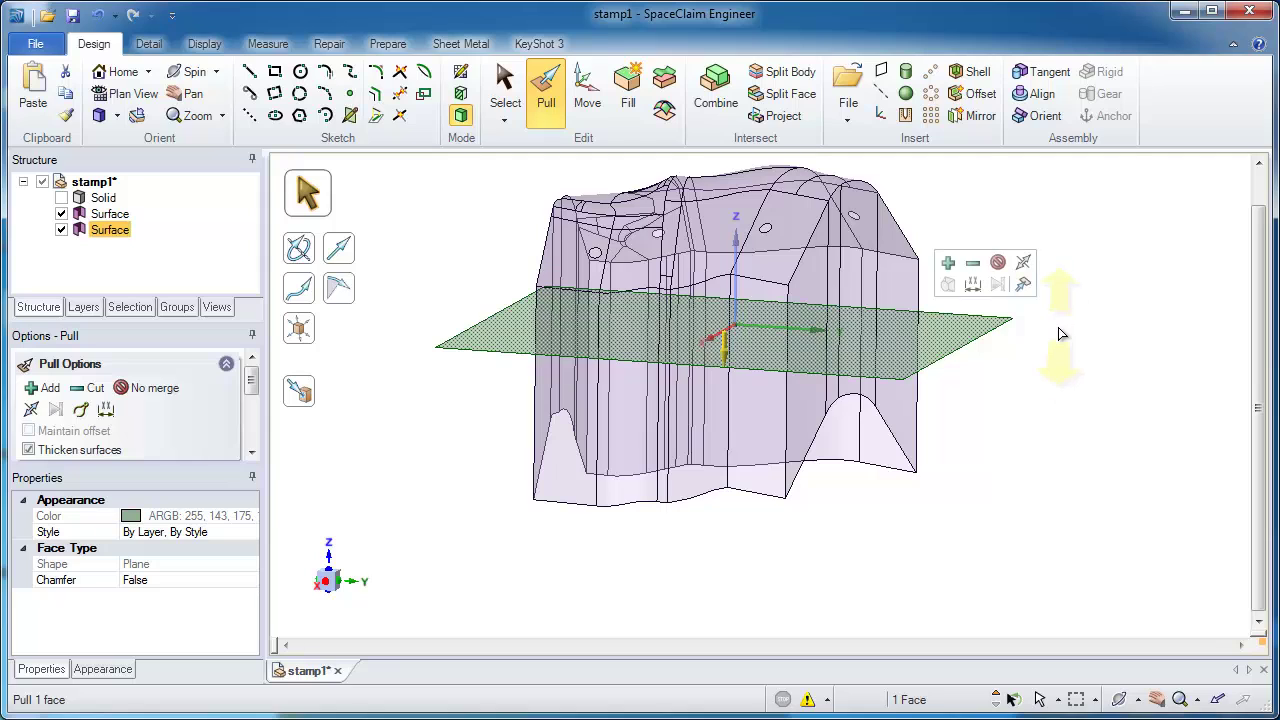
pyautogui.moveTo(1062, 334); pyautogui.dragTo(1074, 543)
pyautogui.click(1055, 390)
pyautogui.press('Escape')
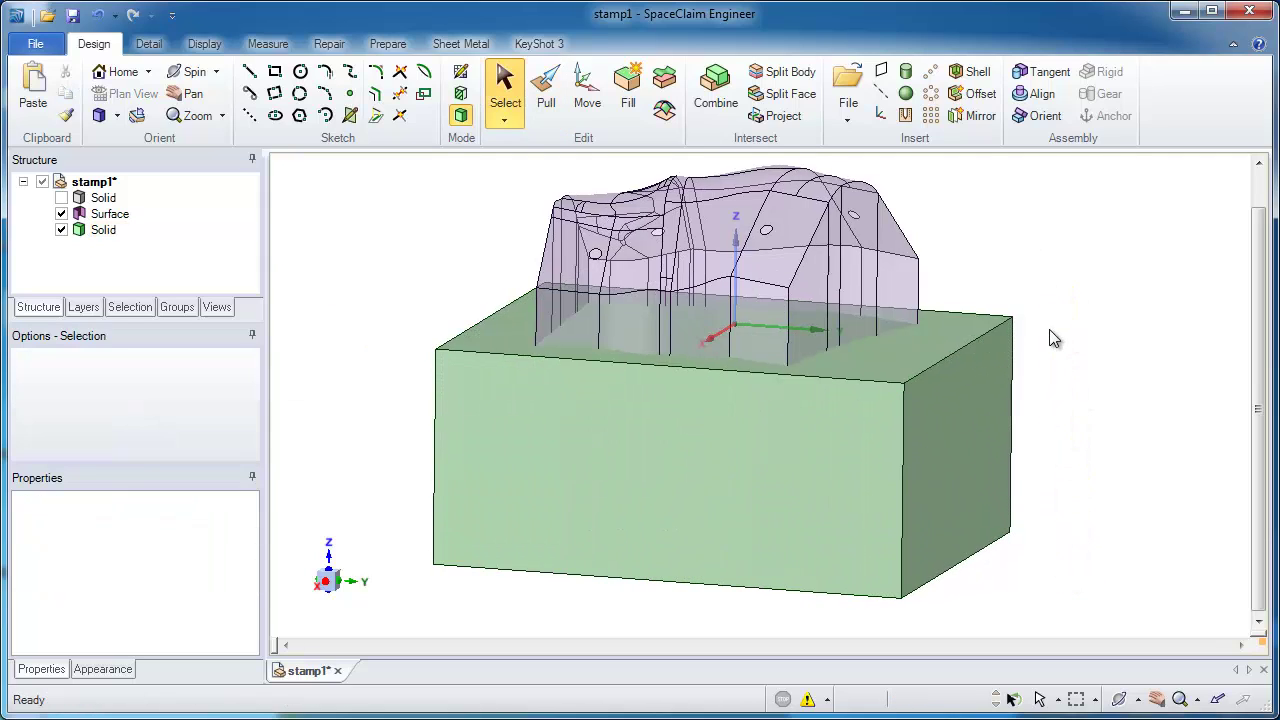
# Fill the two round holes on the +X side of the stamped surface.
pyautogui.scroll(1, 767, 224)
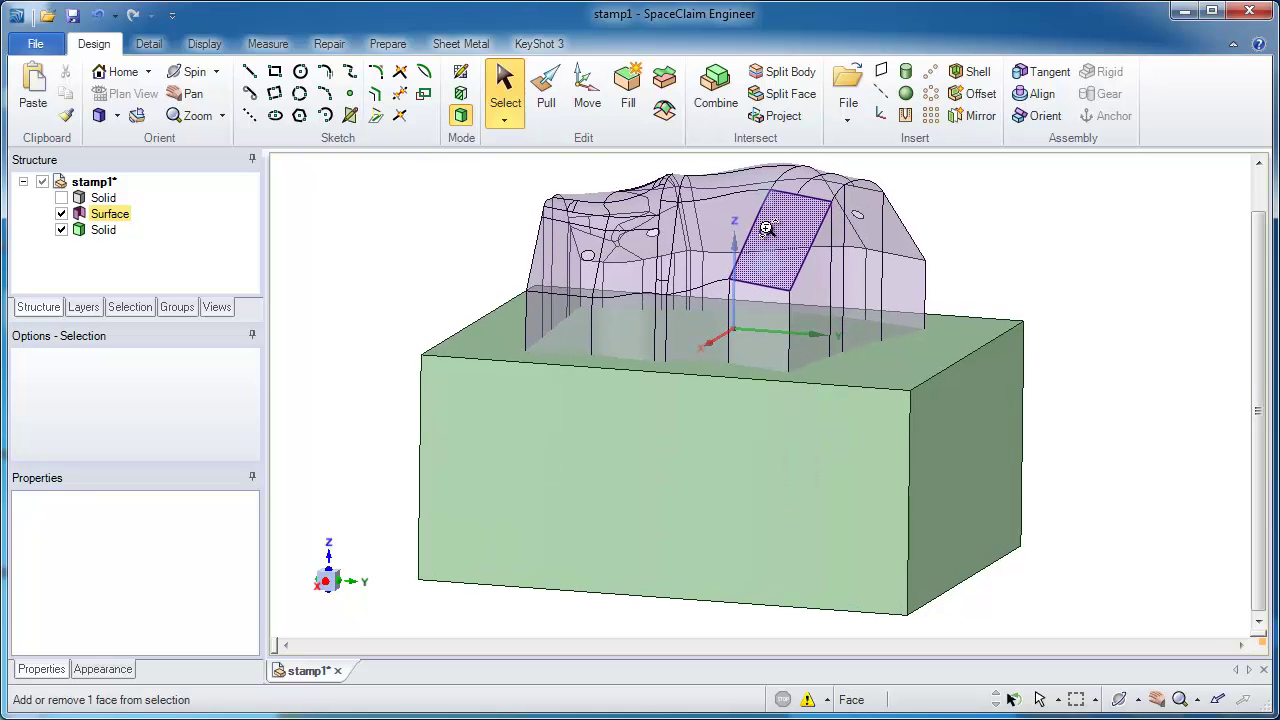
pyautogui.scroll(8, 767, 228)
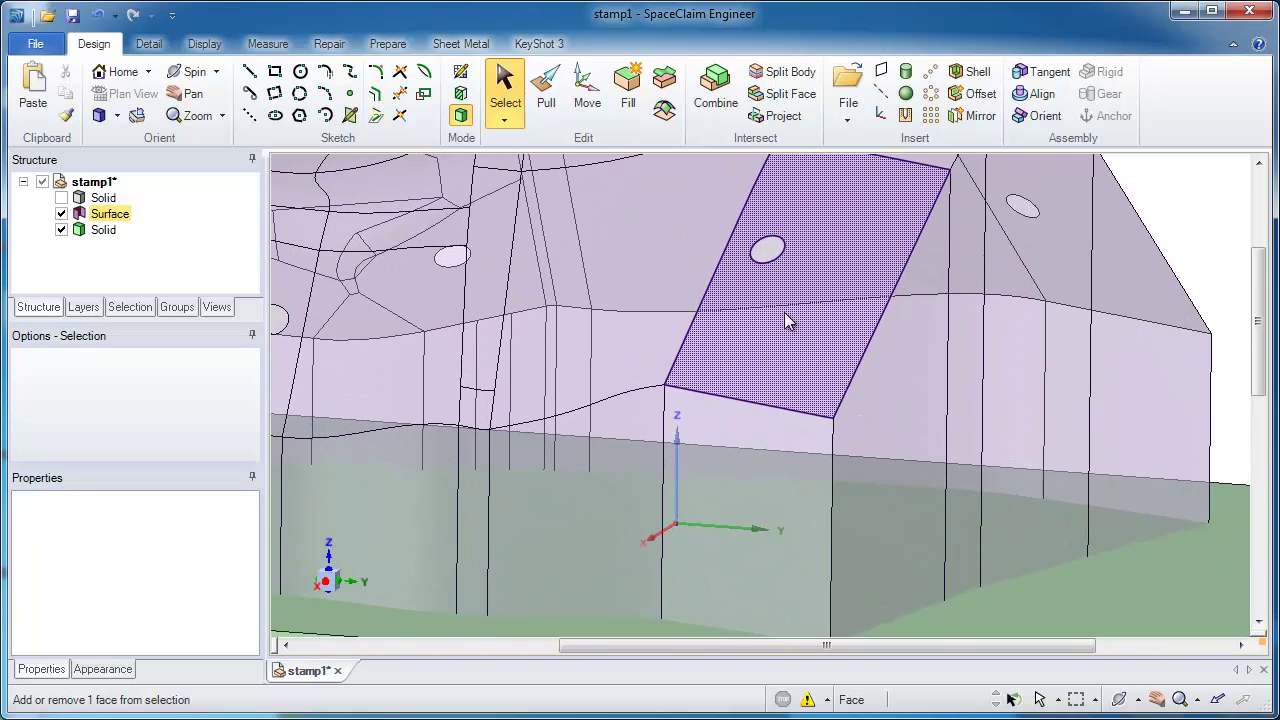
pyautogui.click(775, 262)
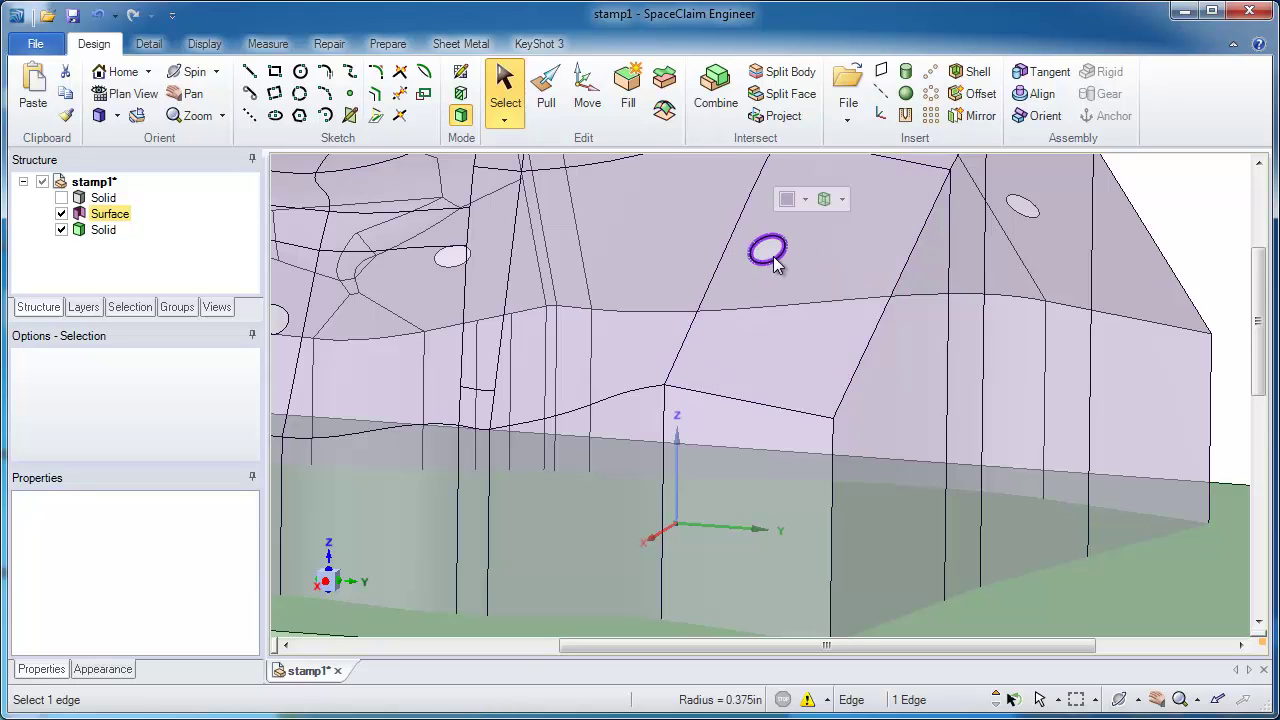
pyautogui.click(630, 103)
pyautogui.keyDown('shift'); pyautogui.moveTo(457, 248); pyautogui.dragTo(746, 213, button='middle'); pyautogui.keyUp('shift')
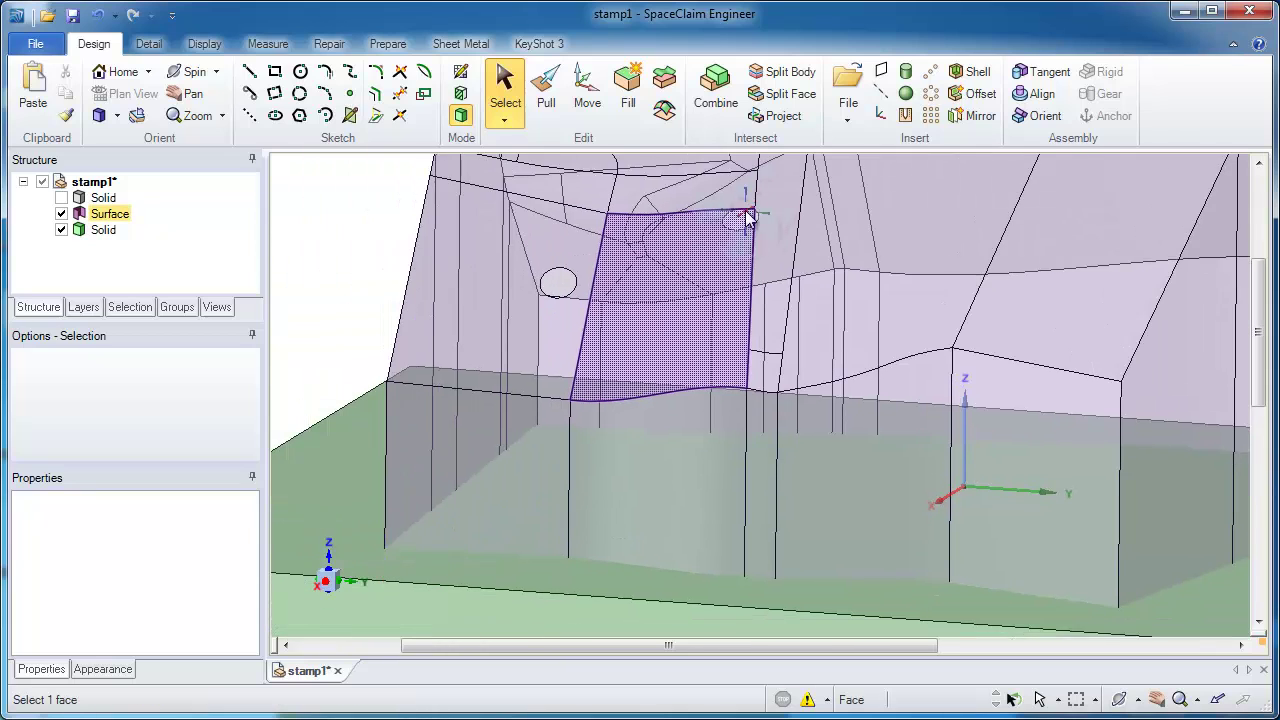
pyautogui.click(570, 280)
pyautogui.click(628, 88)
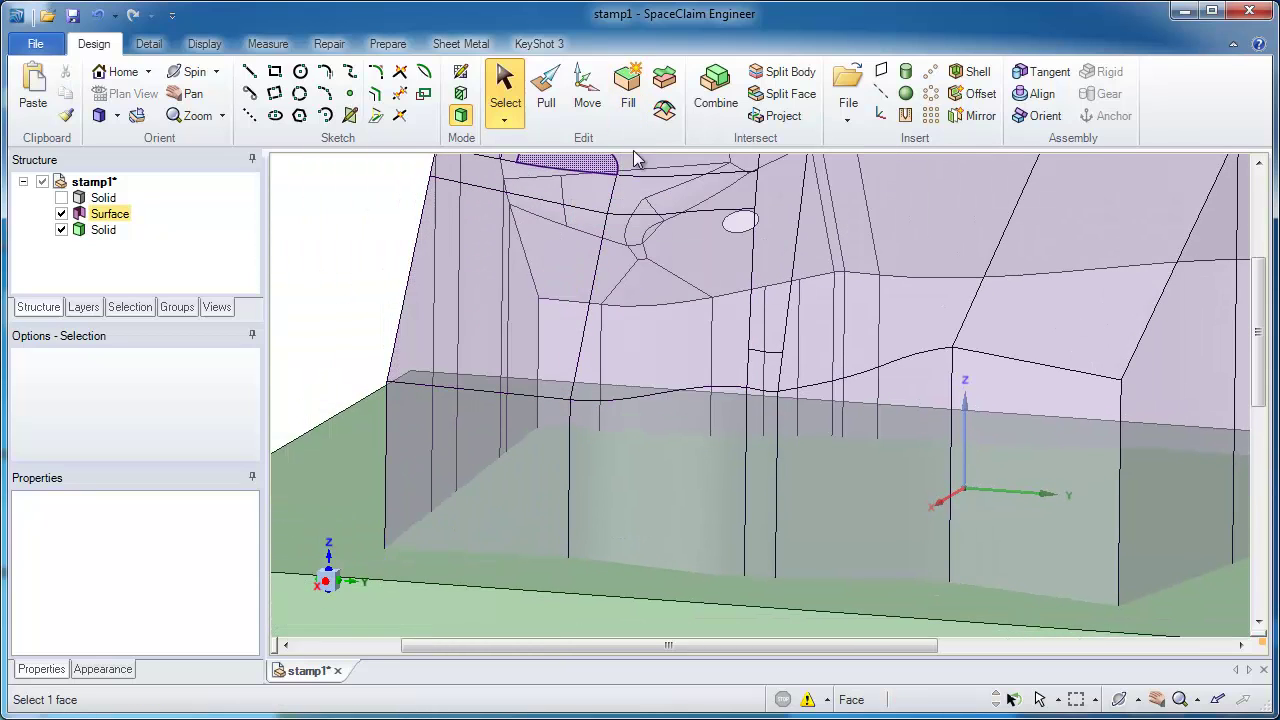
# Fill the two remaining round holes on the -X side of the stamped surface.
pyautogui.moveTo(636, 160)
pyautogui.mouseDown(button='middle')
pyautogui.moveTo(797, 200)
pyautogui.moveTo(766, 334)
pyautogui.moveTo(683, 474)
pyautogui.moveTo(684, 328)
pyautogui.moveTo(684, 358)
pyautogui.mouseUp(button='middle')
pyautogui.click(684, 357)
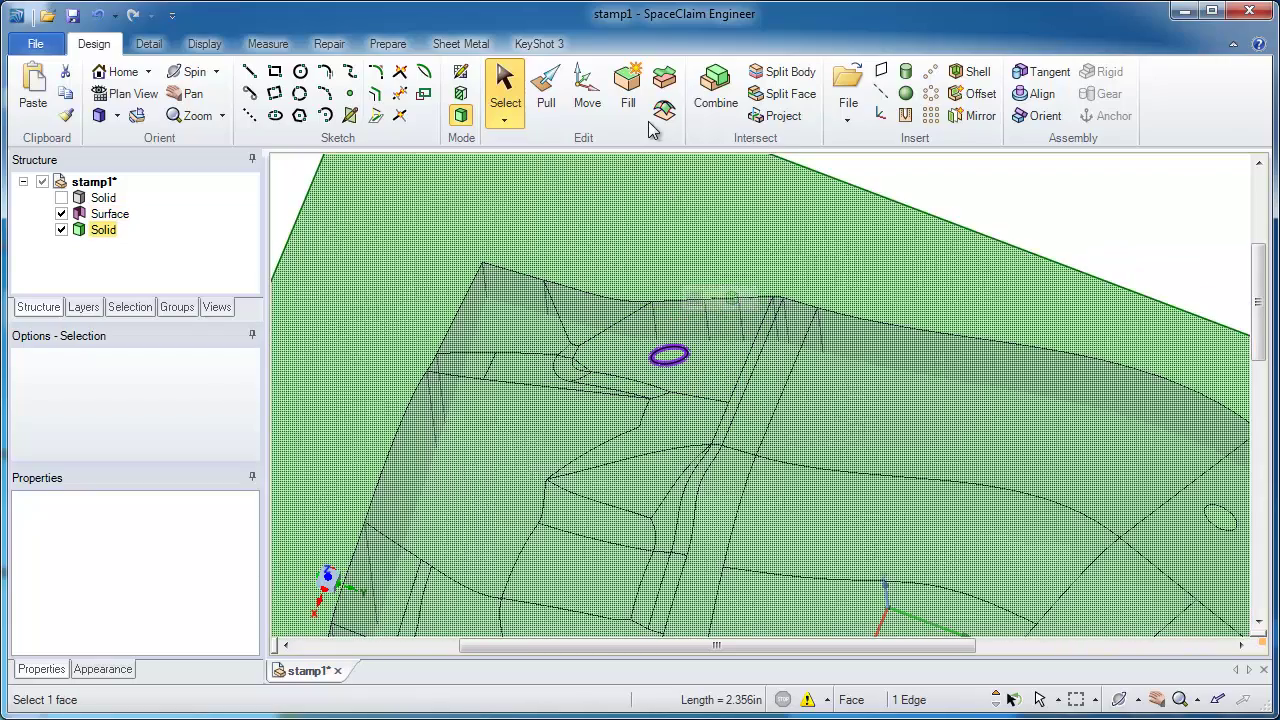
pyautogui.click(635, 108)
pyautogui.keyDown('ctrl'); pyautogui.moveTo(867, 377); pyautogui.dragTo(511, 219, button='middle'); pyautogui.keyUp('ctrl')
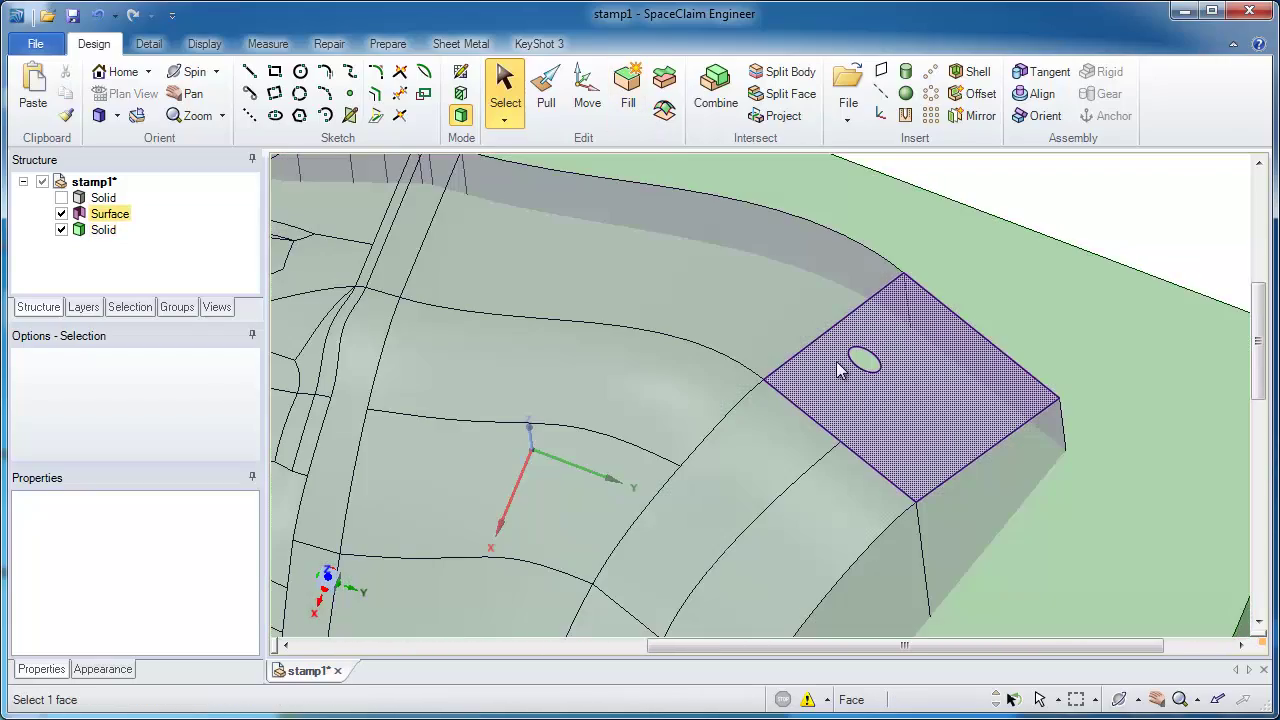
pyautogui.click(857, 358)
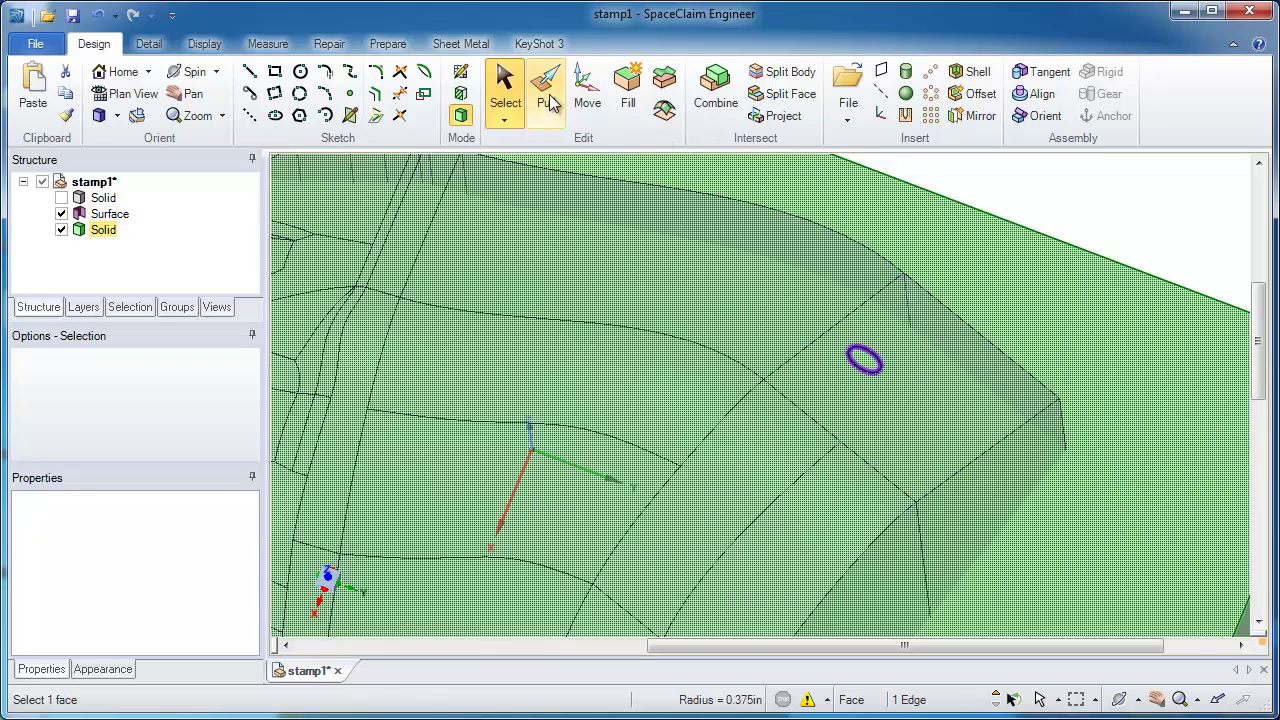
pyautogui.click(628, 104)
pyautogui.press('h')
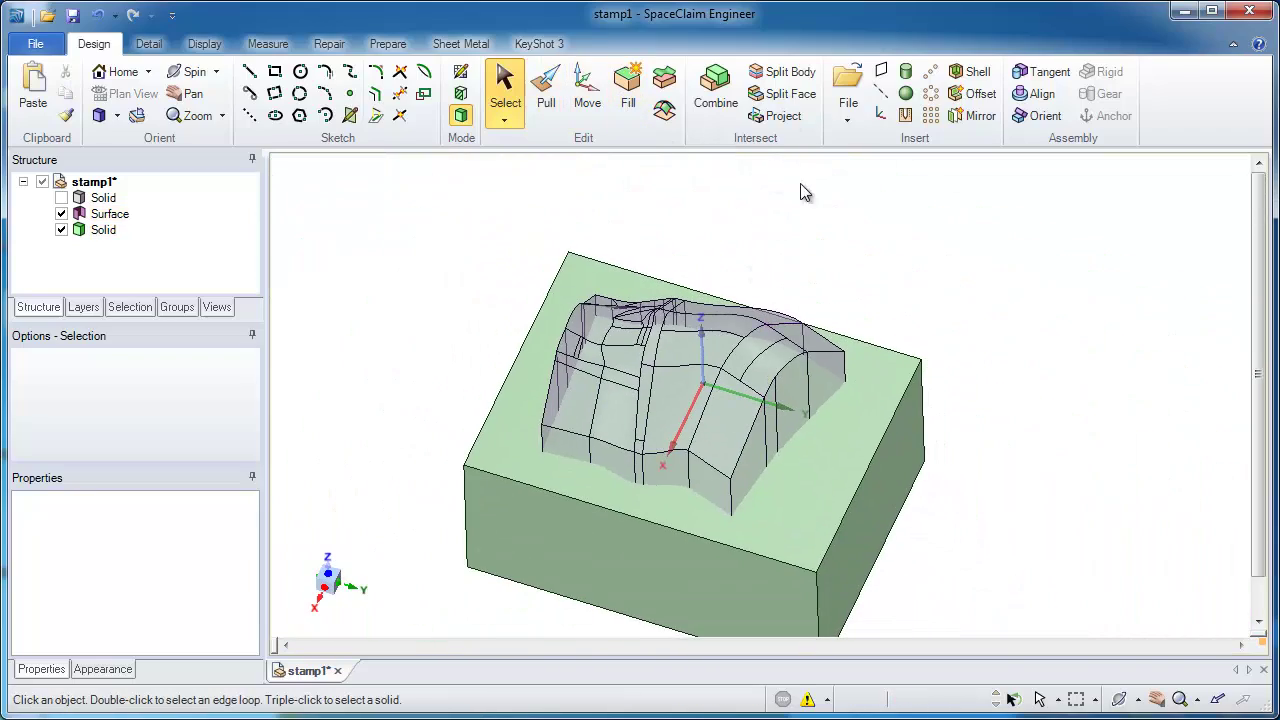
# Merge the stamped surface and the rectangular block into one solid with Combine.
pyautogui.moveTo(809, 140); pyautogui.dragTo(873, 243, button='middle')
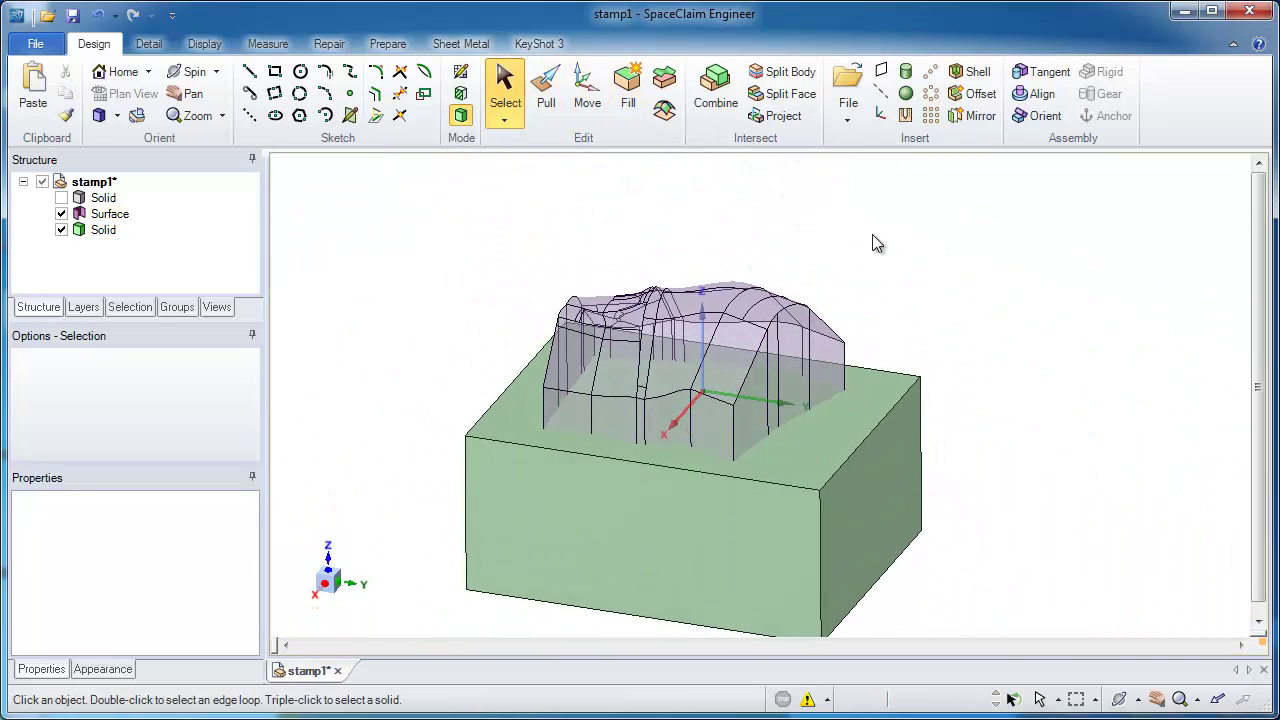
pyautogui.click(738, 115)
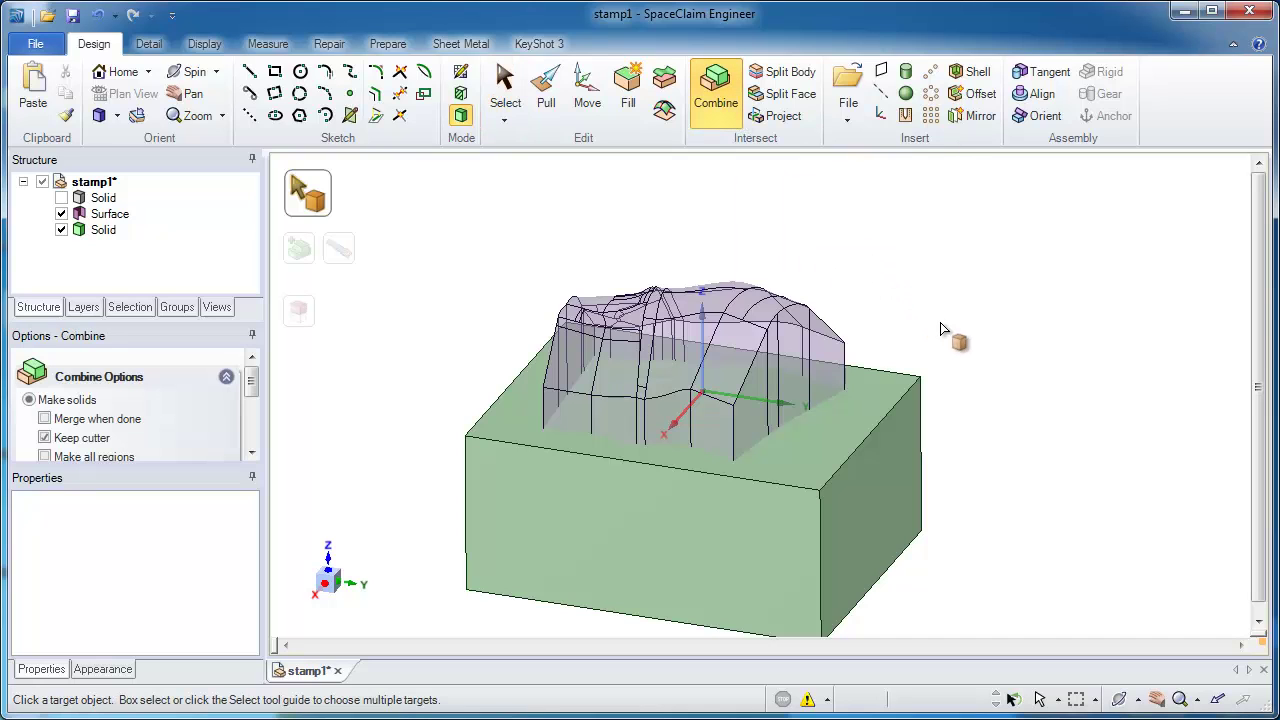
pyautogui.moveTo(940, 322); pyautogui.dragTo(701, 426)
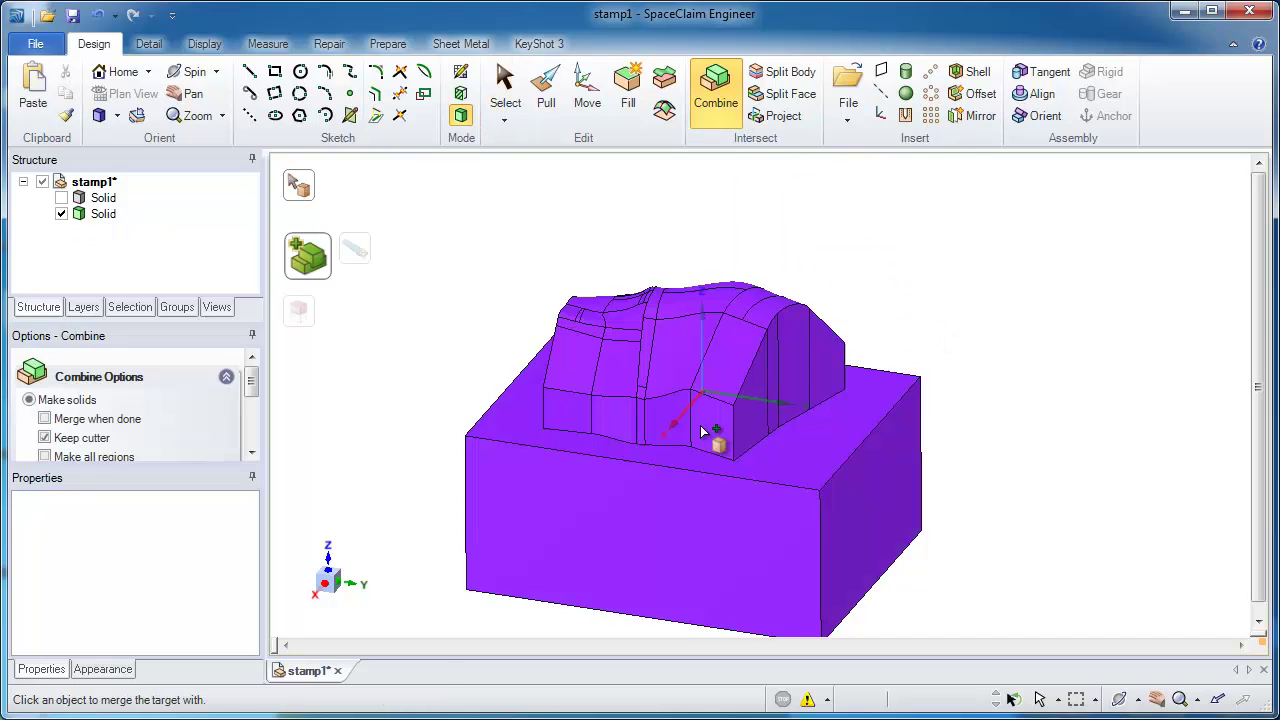
pyautogui.press('Escape')
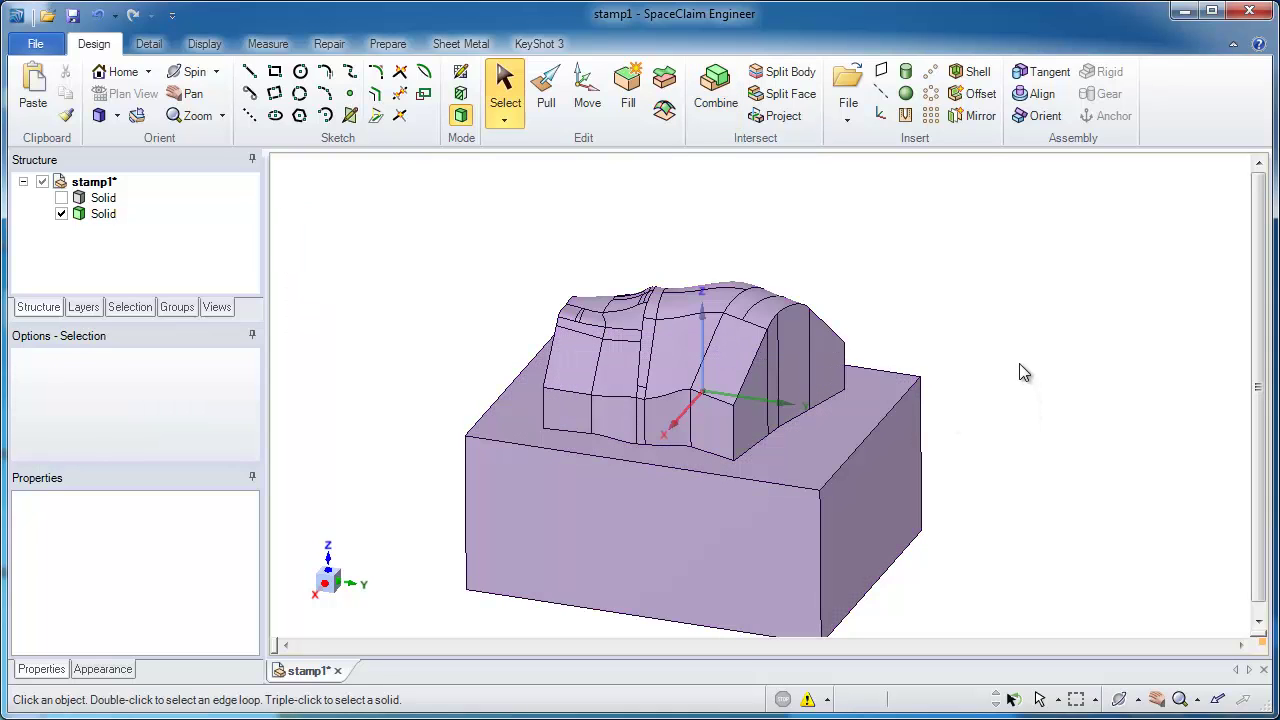
# Pull the tooling block's bottom face upward by about 7.76 in to make the base thinner.
pyautogui.press('p')
pyautogui.click(862, 556)
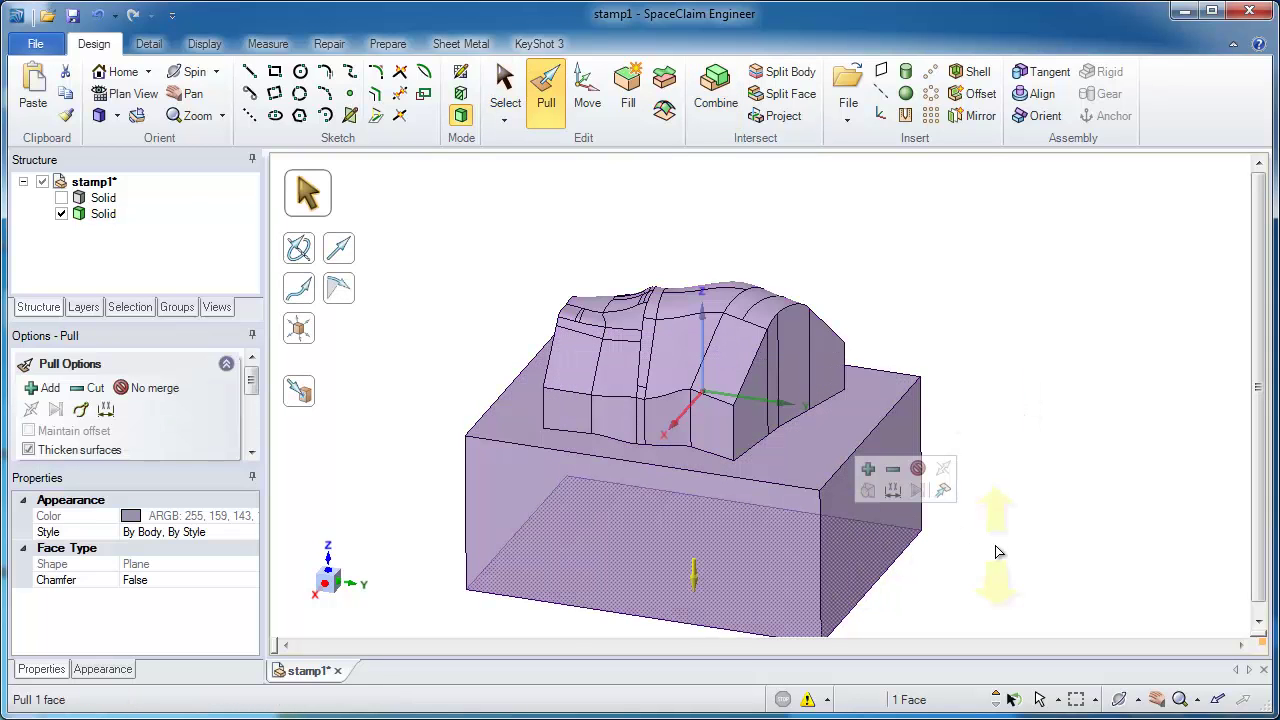
pyautogui.moveTo(993, 535); pyautogui.dragTo(1003, 462)
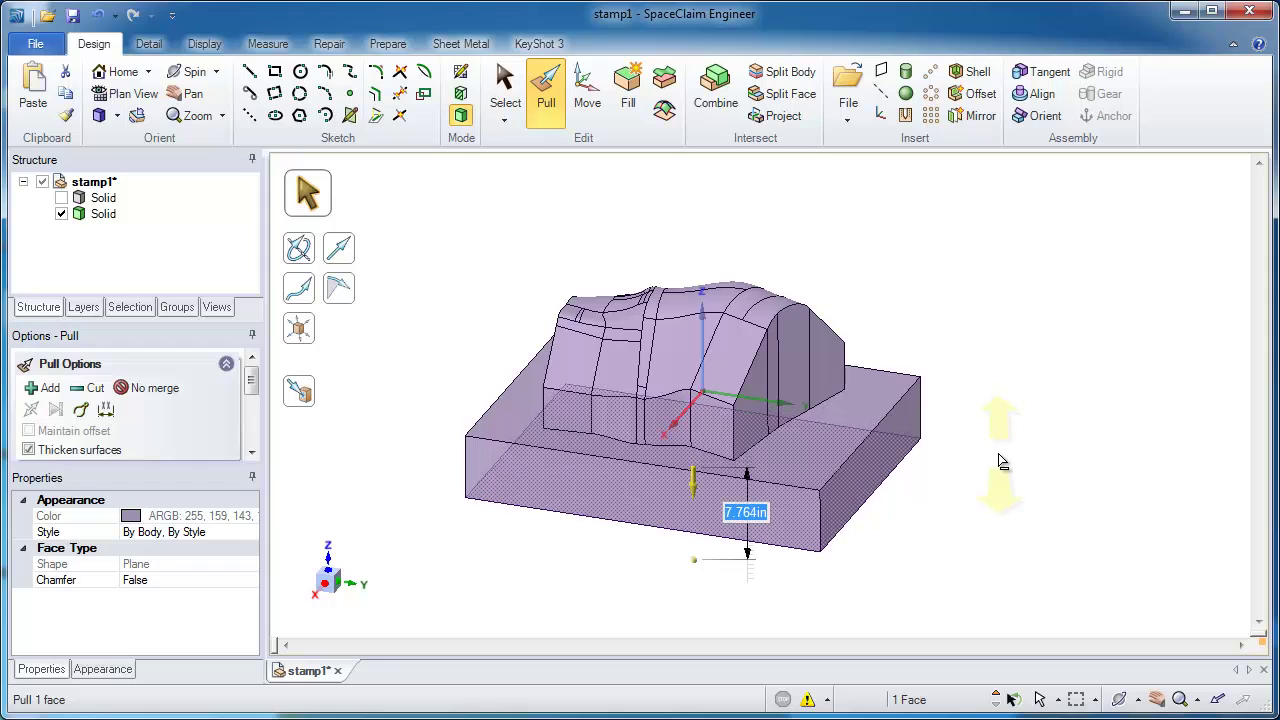
pyautogui.click(999, 452)
pyautogui.moveTo(989, 441); pyautogui.dragTo(987, 345, button='right')
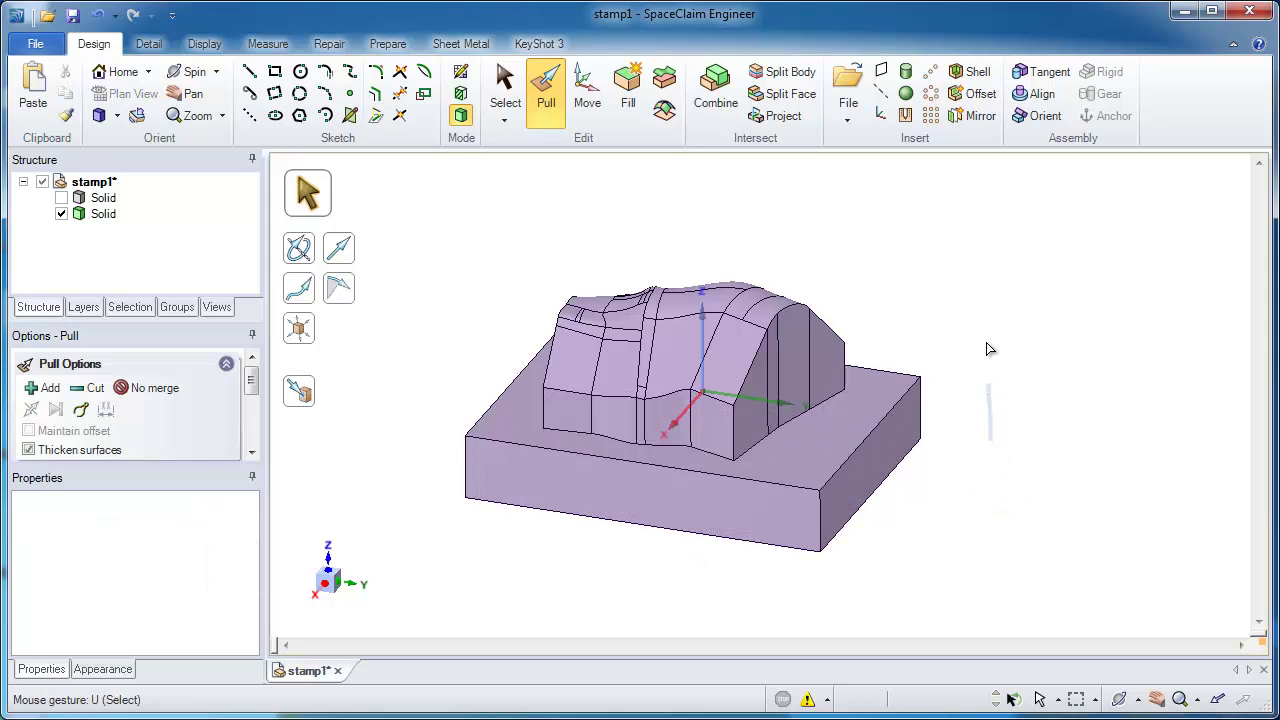
# Show the hidden stamped part solid and color the whole tooling block body Orange.
pyautogui.click(61, 198)
pyautogui.click(515, 408)
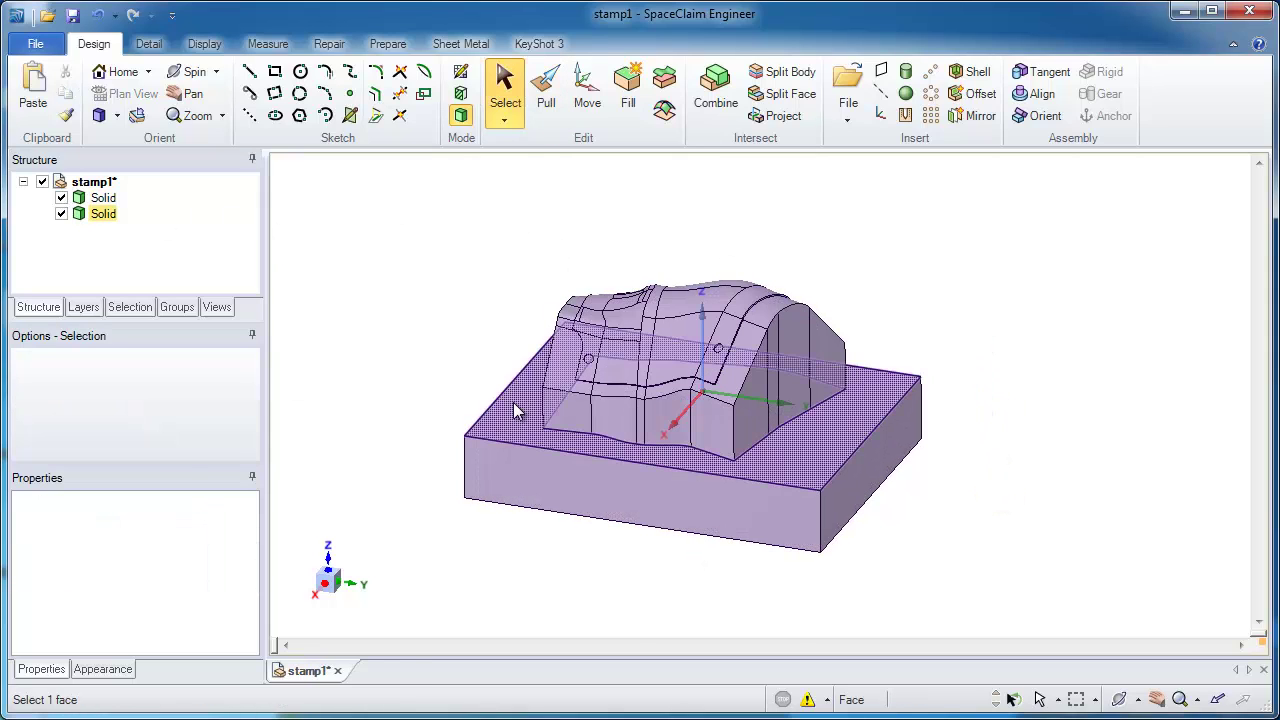
pyautogui.click(545, 346)
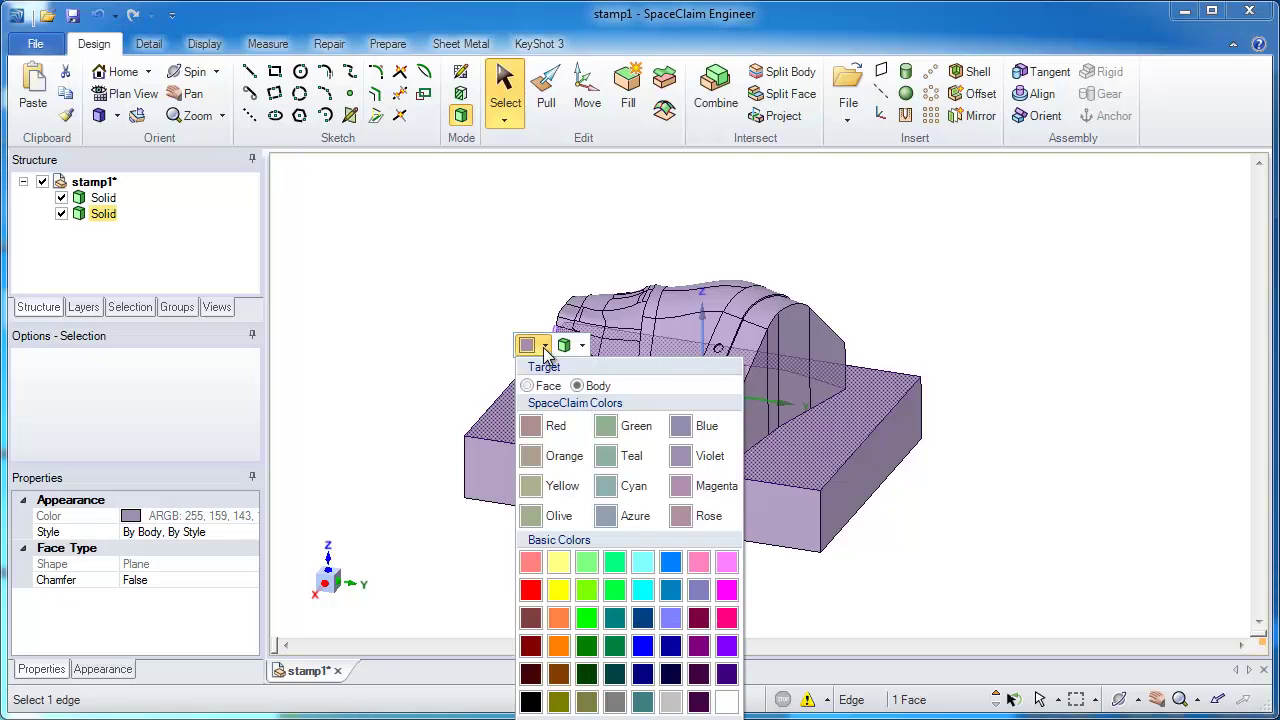
pyautogui.click(556, 455)
pyautogui.press('Escape')
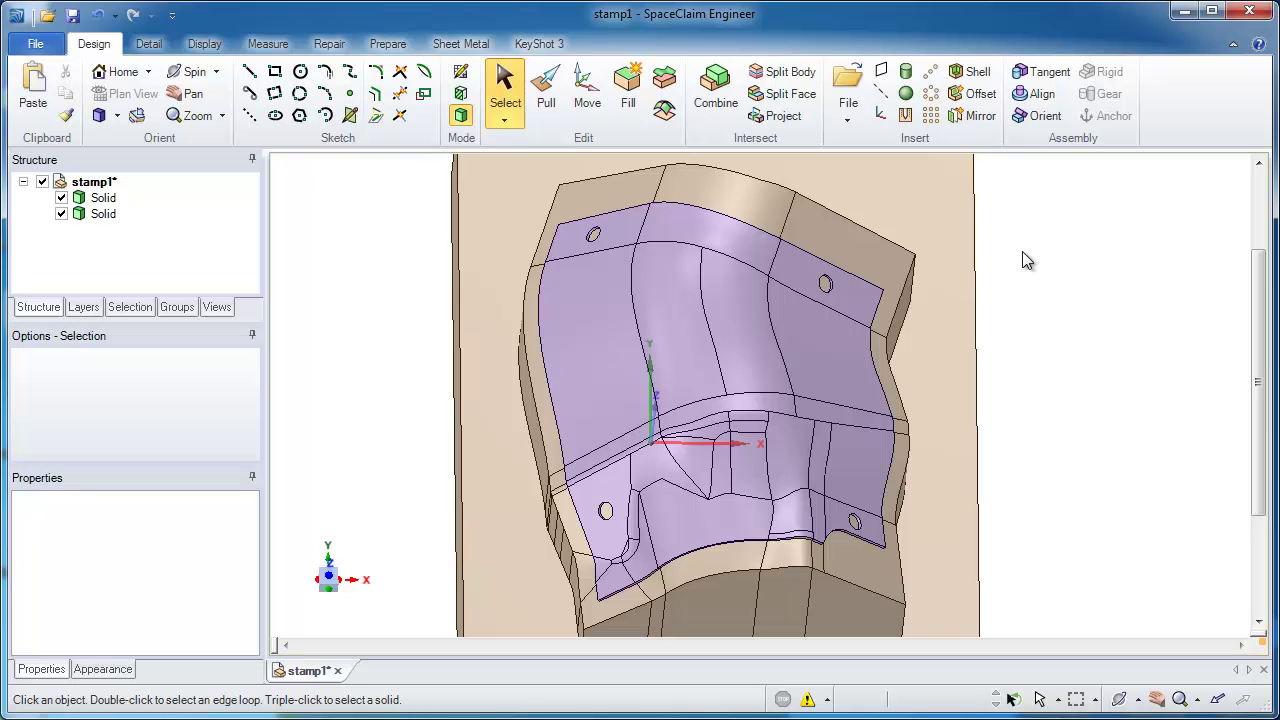
pyautogui.click(946, 340)
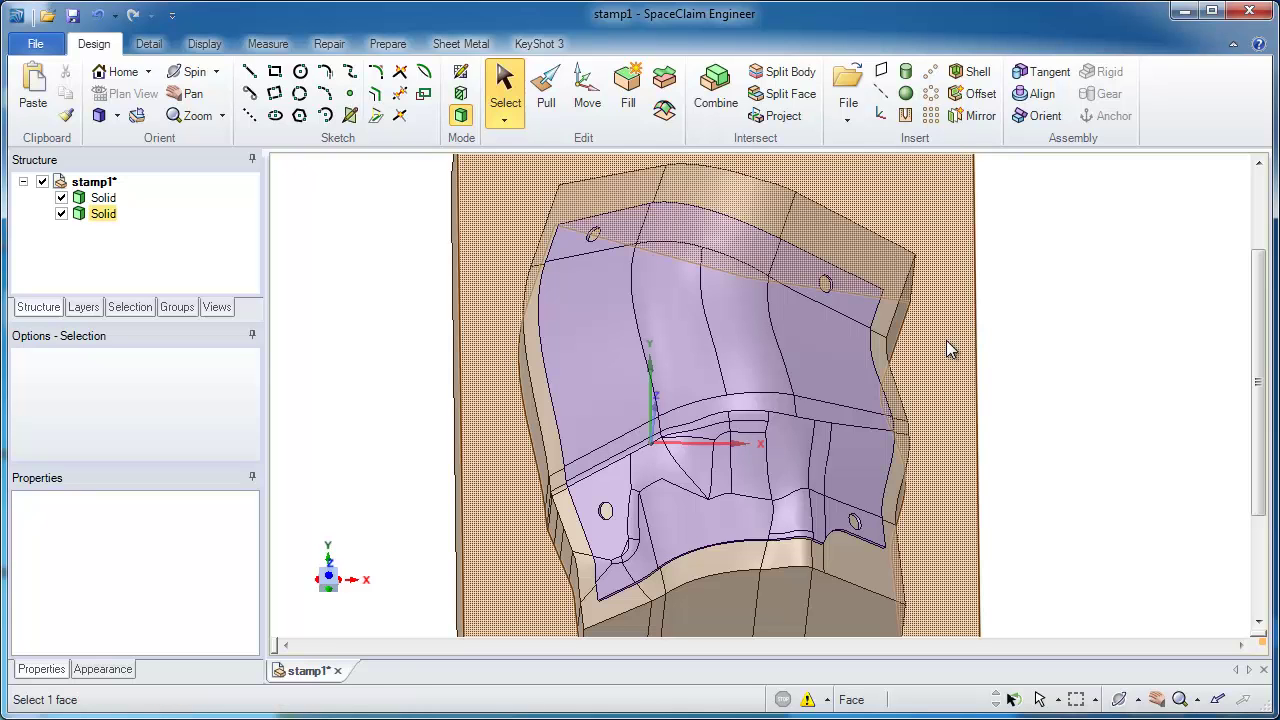
pyautogui.click(1105, 418)
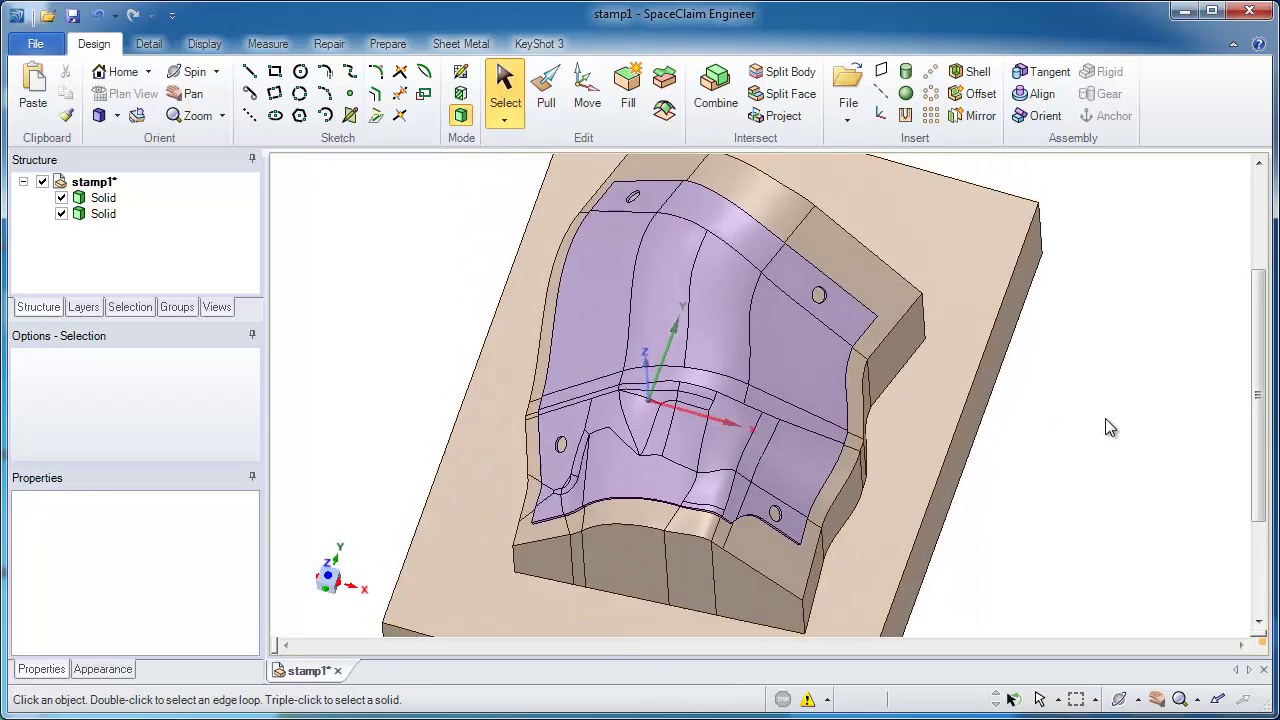